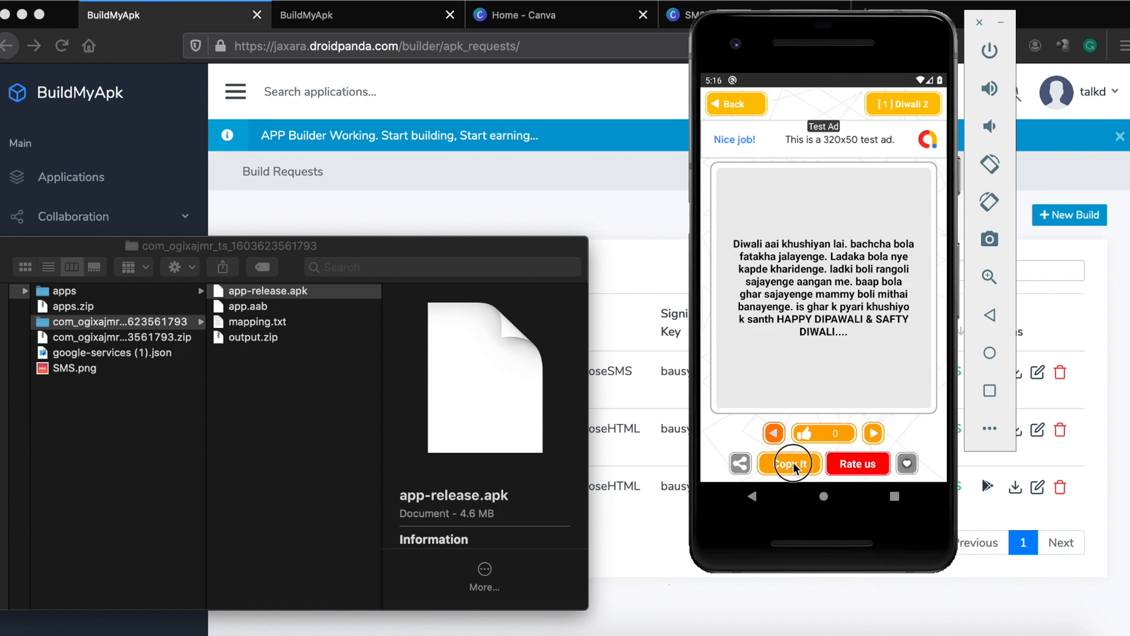
Copy the first Diwali 2 message in the emulator's app and open its share options.
{"action": "left_click_drag", "start_coordinate": [847, 342], "coordinate": [857, 222]}
{"action": "left_click", "coordinate": [902, 381]}
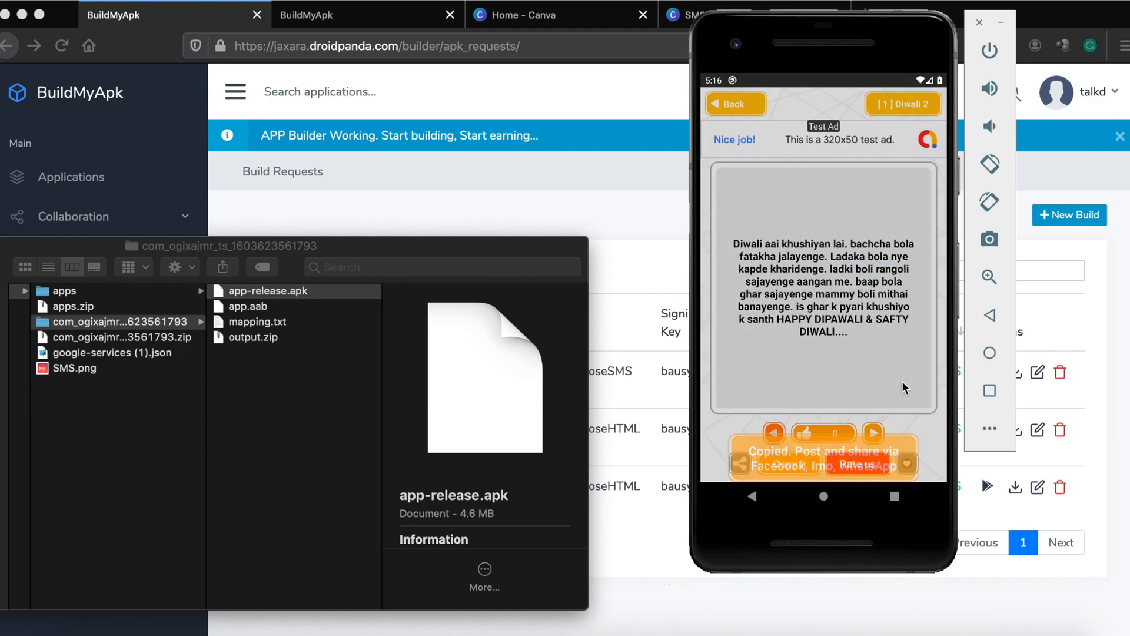
{"action": "left_click", "coordinate": [849, 170]}
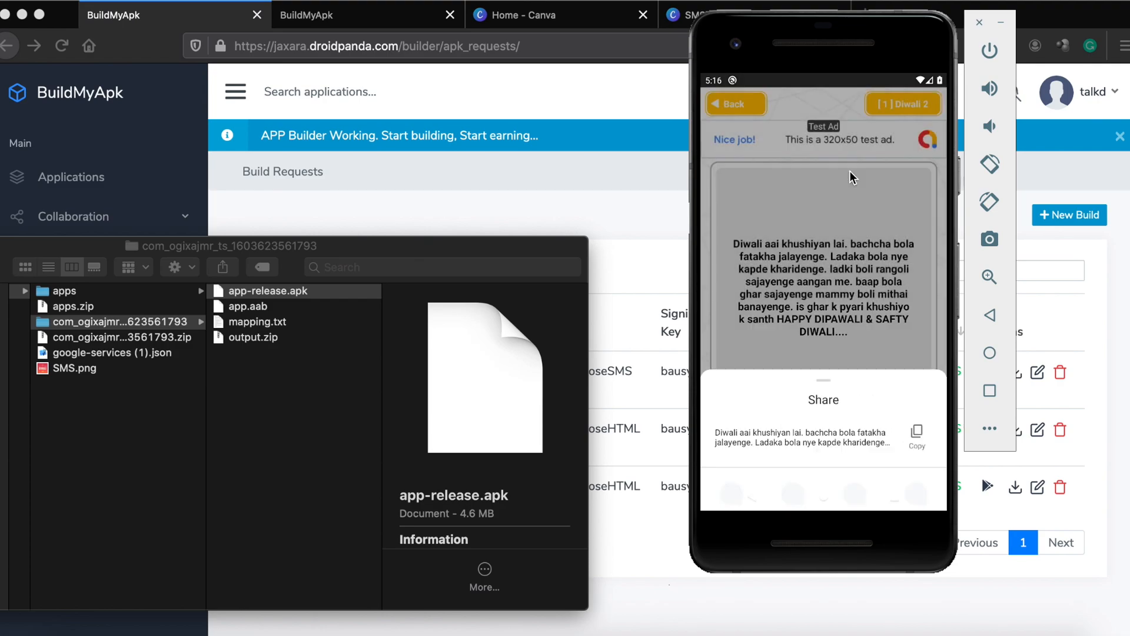
Vote for the second Diwali 2 message and add the first message to favourites from the message list.
{"action": "left_click", "coordinate": [873, 436]}
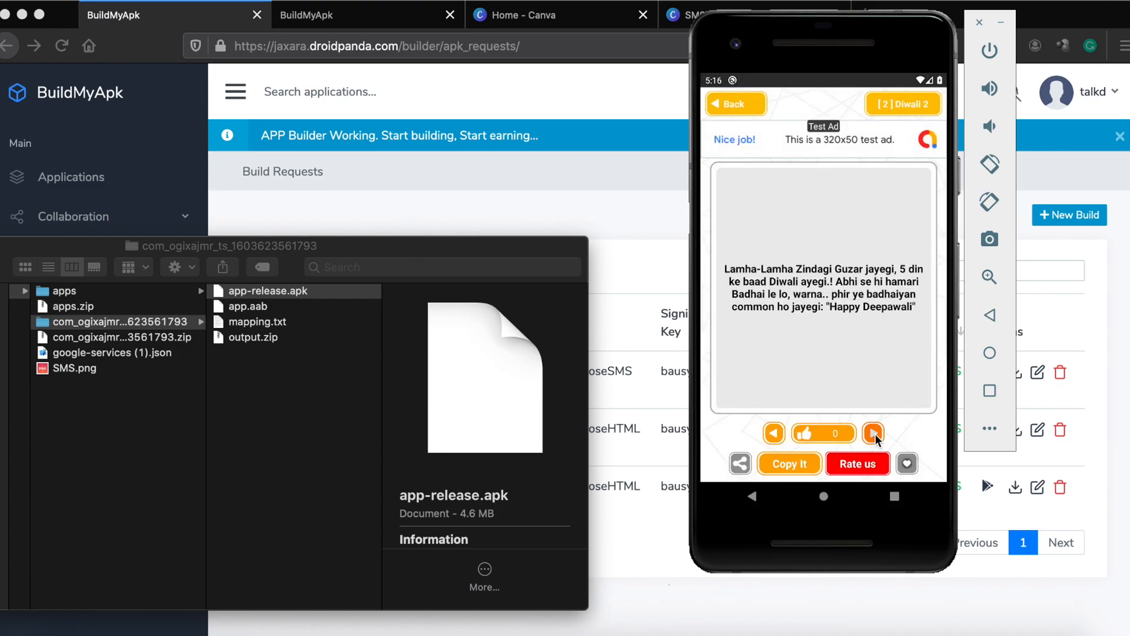
{"action": "left_click", "coordinate": [812, 430]}
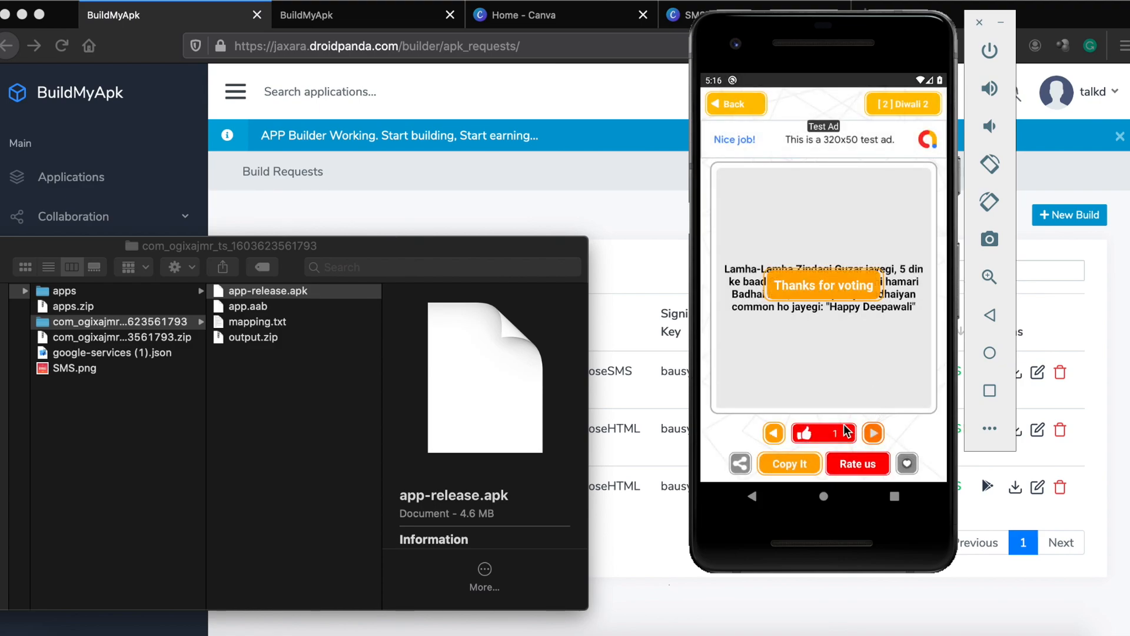
{"action": "left_click", "coordinate": [735, 104]}
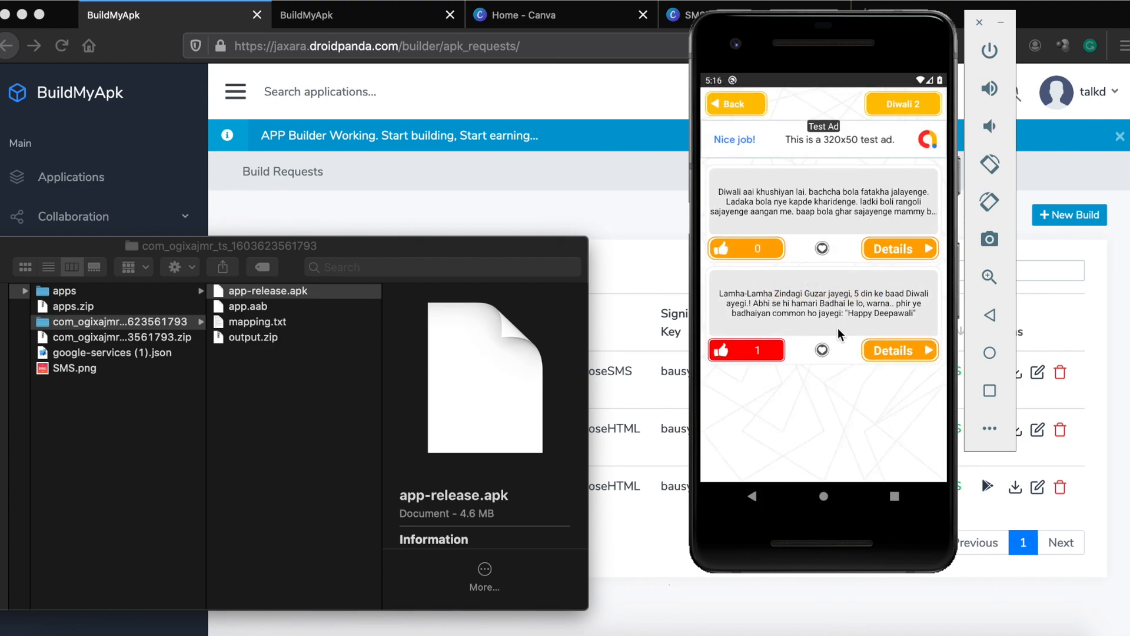
{"action": "left_click", "coordinate": [823, 248]}
{"action": "left_click", "coordinate": [740, 112]}
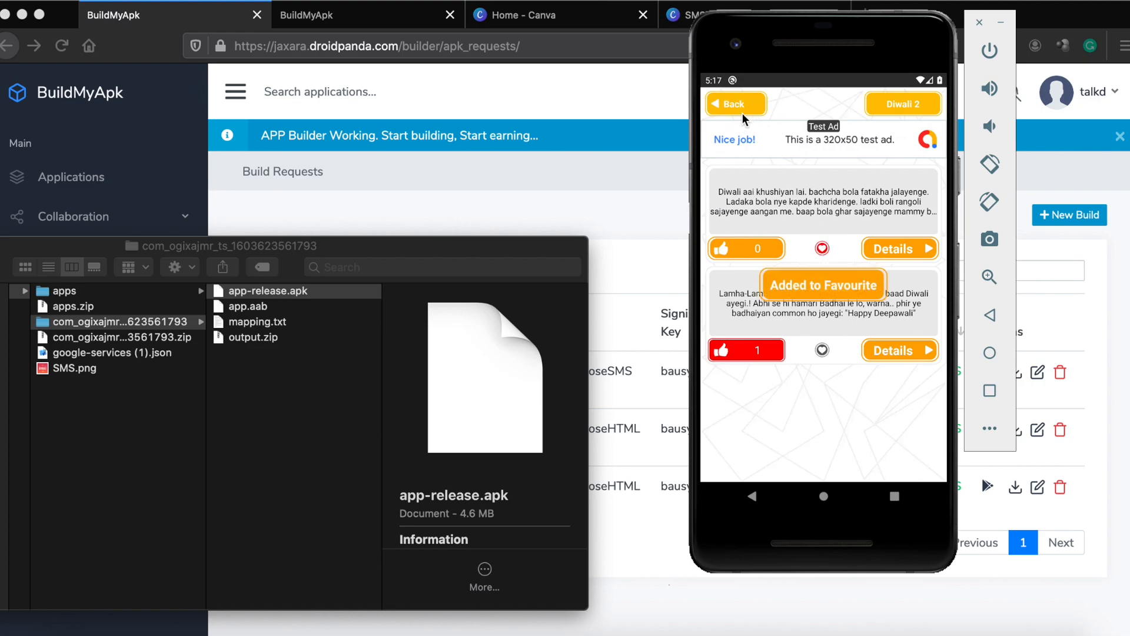
{"action": "left_click", "coordinate": [720, 106]}
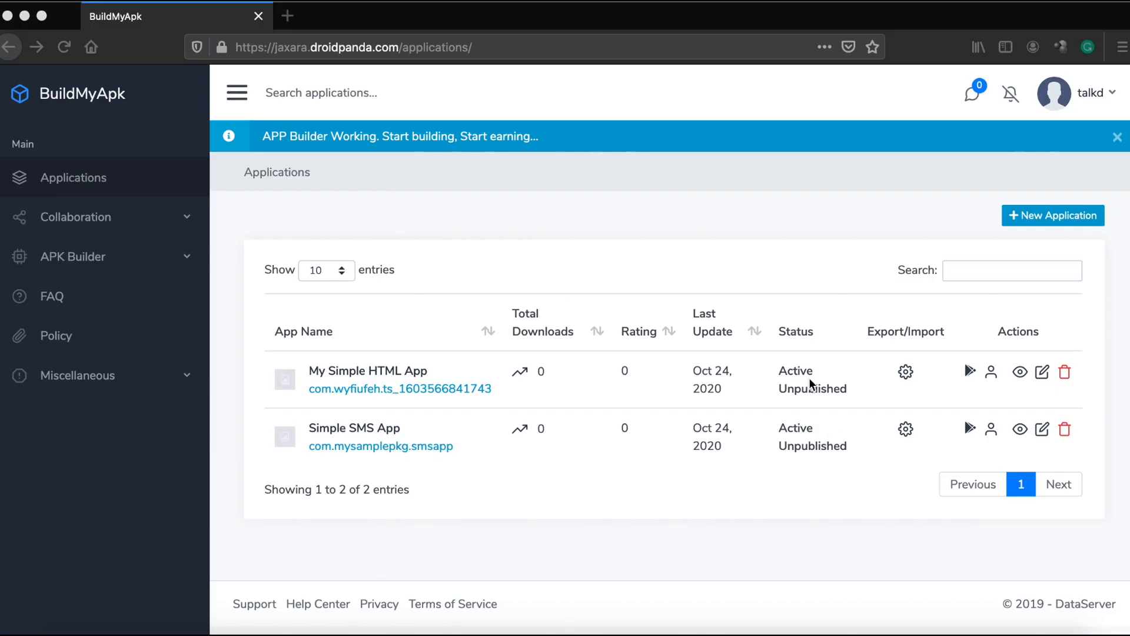
Create an application titled "My Awesome SMS App" with an auto-generated package name and an application type, and save it.
{"action": "left_click", "coordinate": [607, 236]}
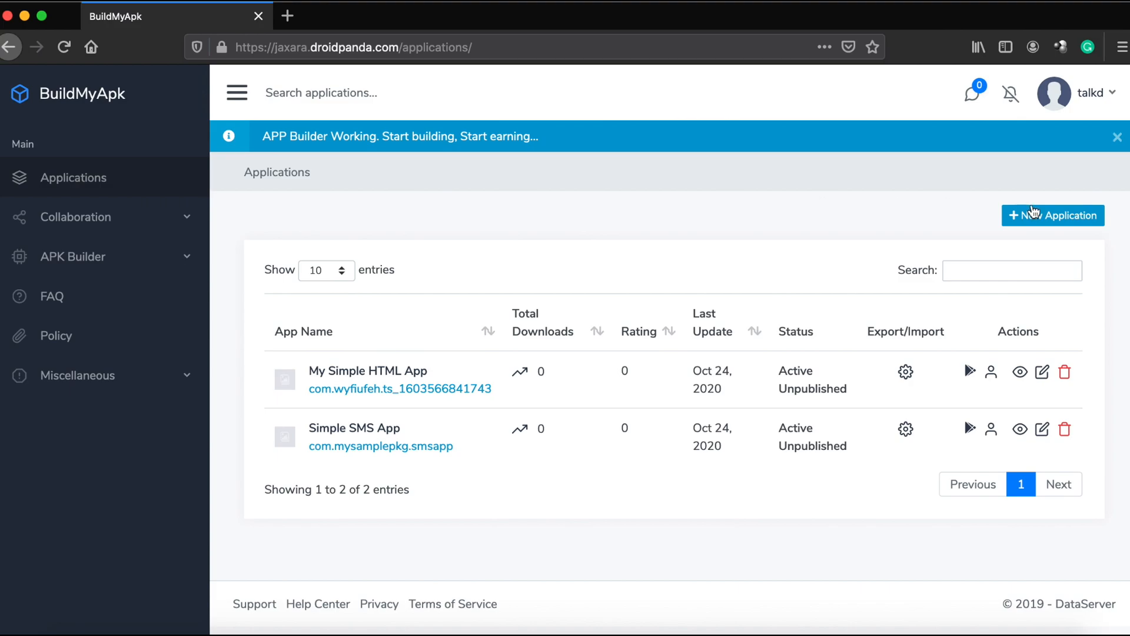
{"action": "left_click", "coordinate": [1018, 219]}
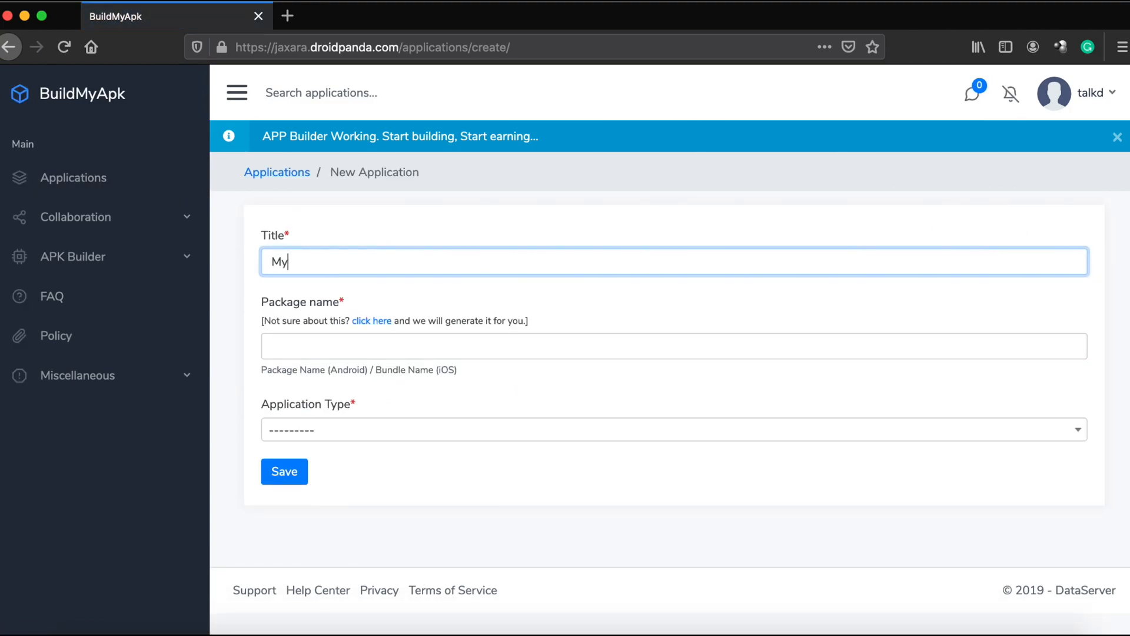
{"action": "type", "text": "My Awesome SMS App"}
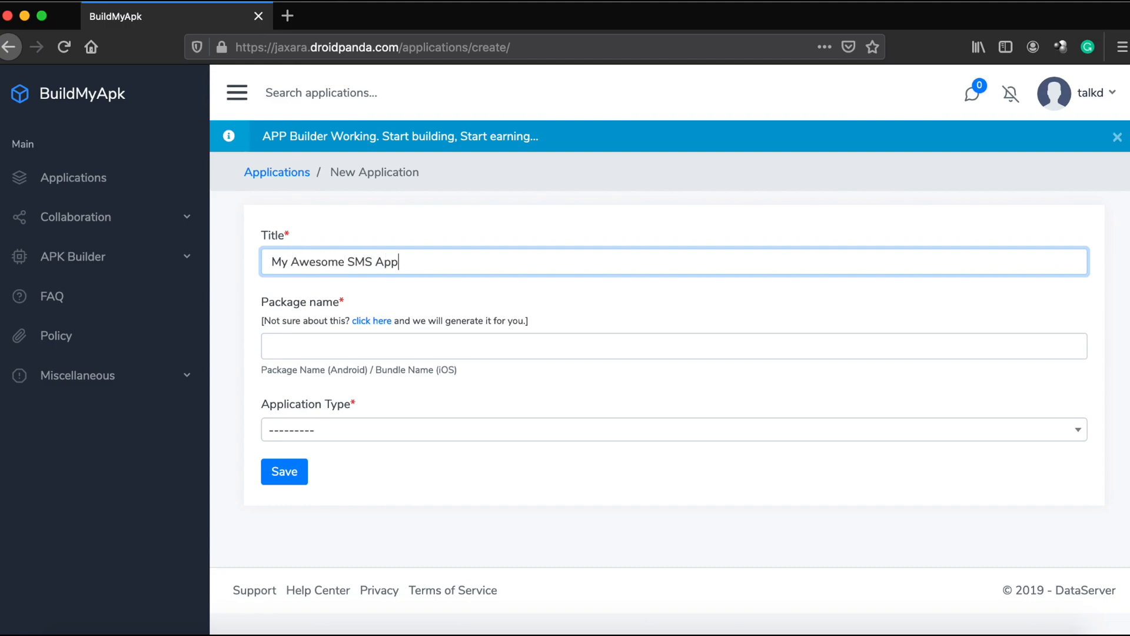
{"action": "left_click", "coordinate": [372, 321]}
{"action": "left_click", "coordinate": [315, 431]}
{"action": "left_click", "coordinate": [316, 347]}
{"action": "left_click", "coordinate": [284, 471]}
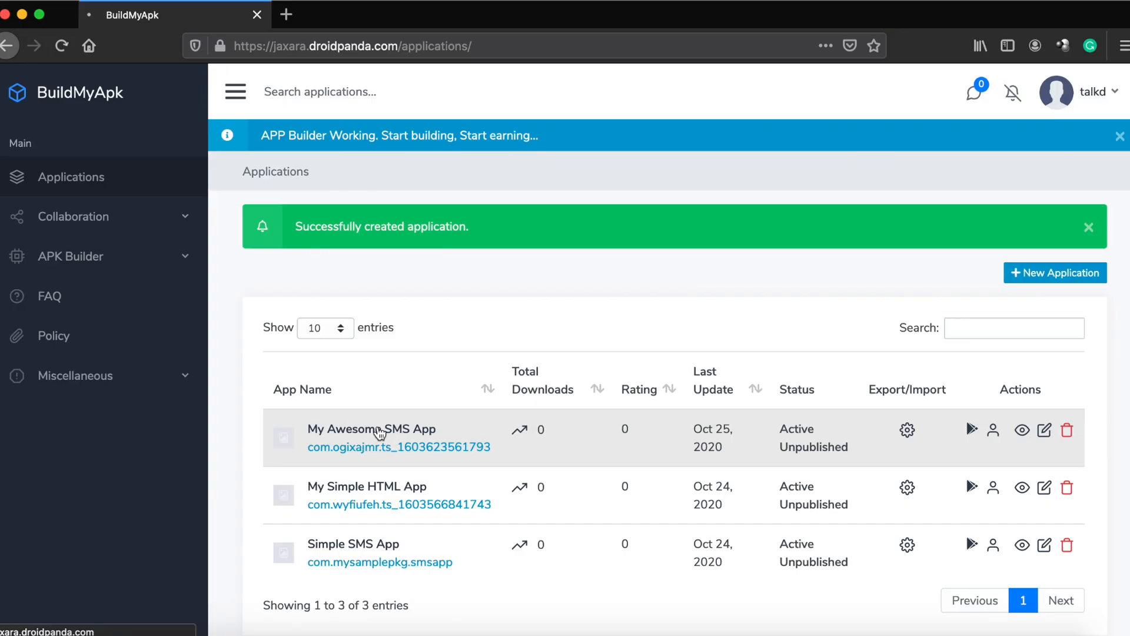
Open My Awesome SMS App and start a new category for it.
{"action": "left_click", "coordinate": [377, 431]}
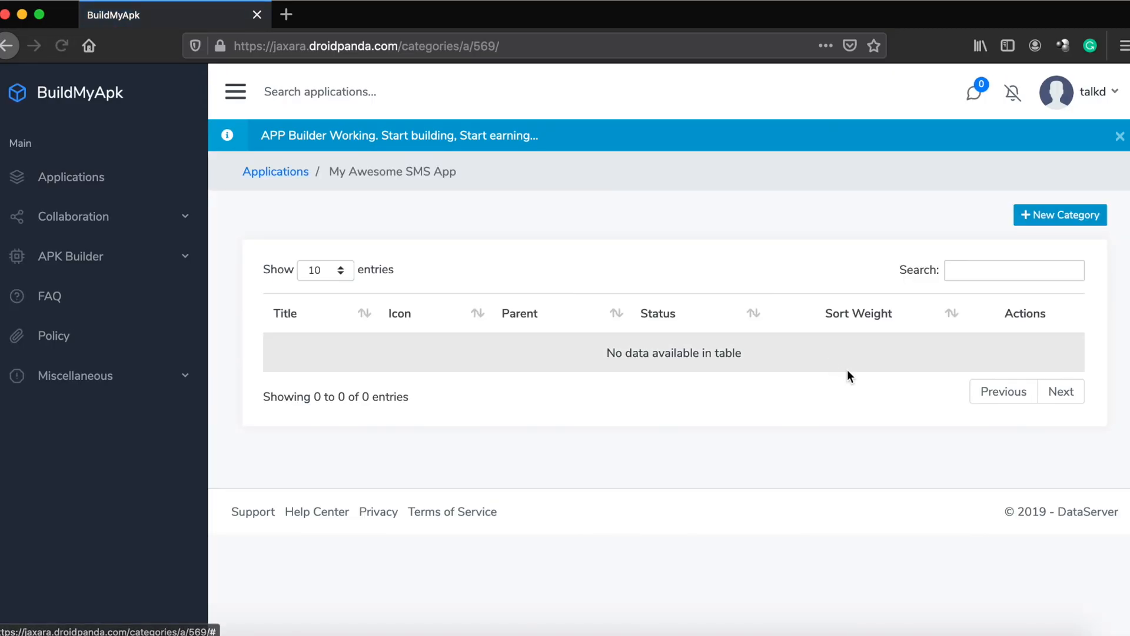
{"action": "left_click", "coordinate": [1025, 217]}
{"action": "left_click", "coordinate": [365, 384]}
{"action": "type", "text": "SMS"}
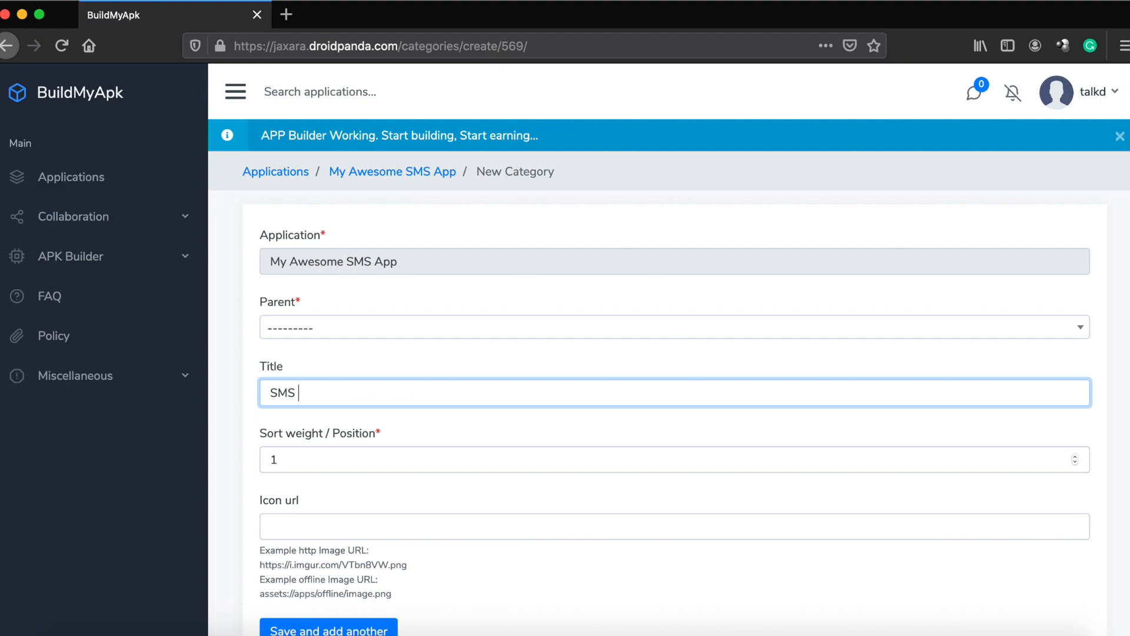
{"action": "type", "text": "Catego"}
{"action": "key", "text": "BackSpace"}
{"action": "key", "text": "BackSpace"}
{"action": "key", "text": "BackSpace"}
{"action": "key", "text": "BackSpace"}
{"action": "key", "text": "BackSpace"}
{"action": "key", "text": "BackSpace"}
{"action": "key", "text": "BackSpace"}
{"action": "key", "text": "BackSpace"}
{"action": "key", "text": "BackSpace"}
{"action": "key", "text": "BackSpace"}
Enter "Diwalii 1" as the new category's title and set its sort weight to 1.
{"action": "type", "text": "Dow"}
{"action": "key", "text": "BackSpace"}
{"action": "key", "text": "BackSpace"}
{"action": "type", "text": "i"}
{"action": "left_click", "coordinate": [331, 334]}
{"action": "left_click", "coordinate": [367, 294]}
{"action": "left_click", "coordinate": [323, 459]}
{"action": "key", "text": "super+a"}
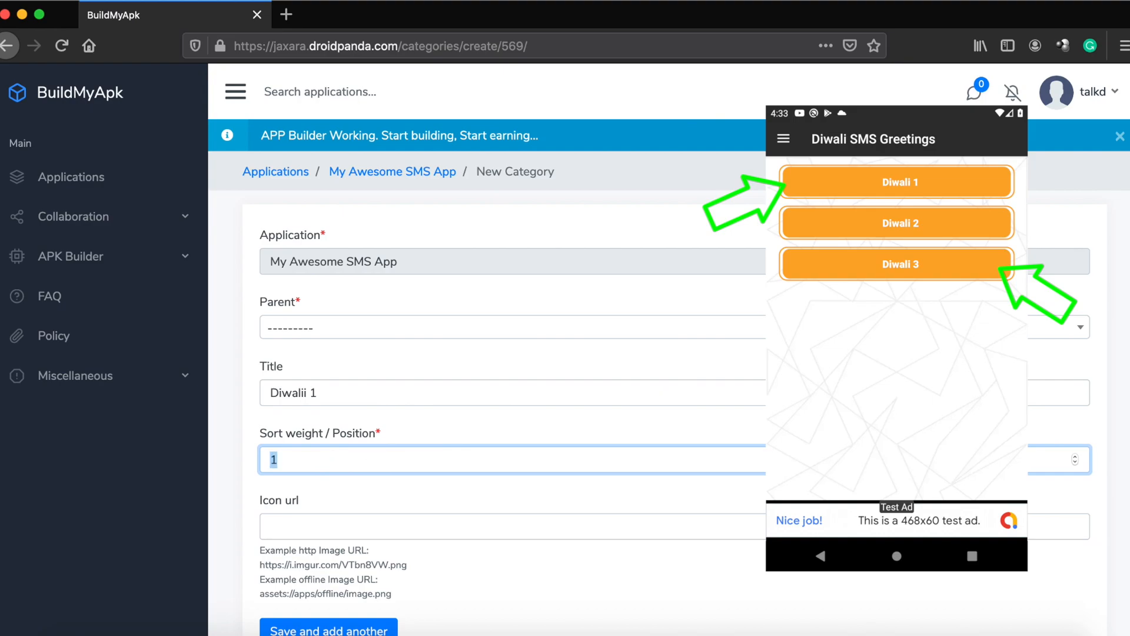
{"action": "type", "text": "1"}
{"action": "scroll", "coordinate": [371, 464], "scroll_direction": "down", "scroll_amount": 2}
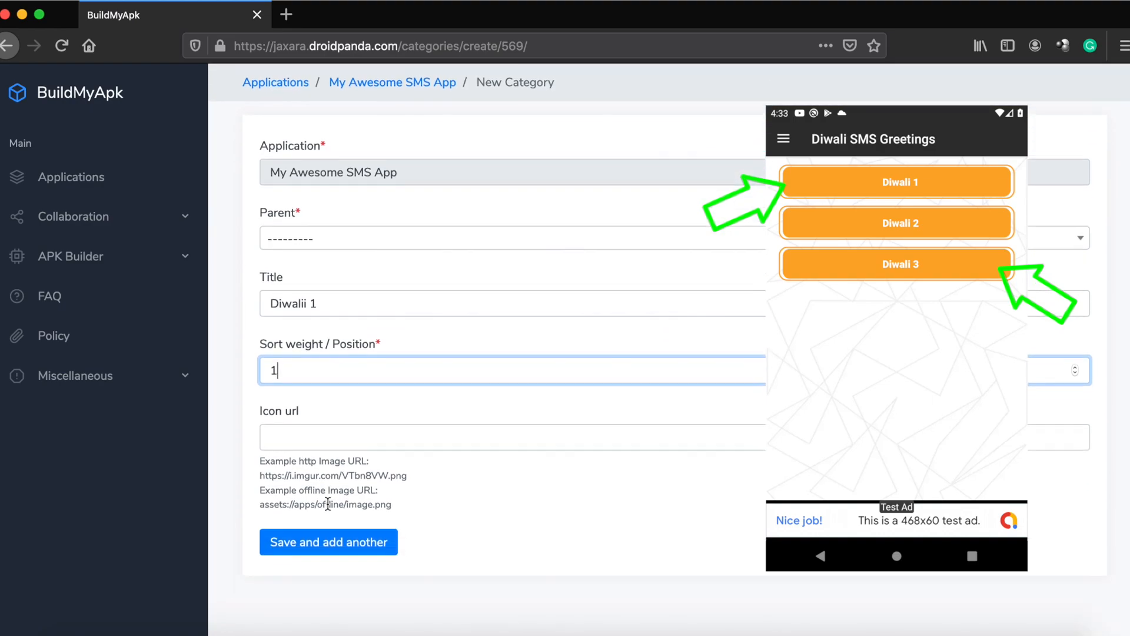
Correct the category title to "Diwali 1" using the word Diwali copied from the Sublime Text notes, and save the category.
{"action": "left_click", "coordinate": [342, 306]}
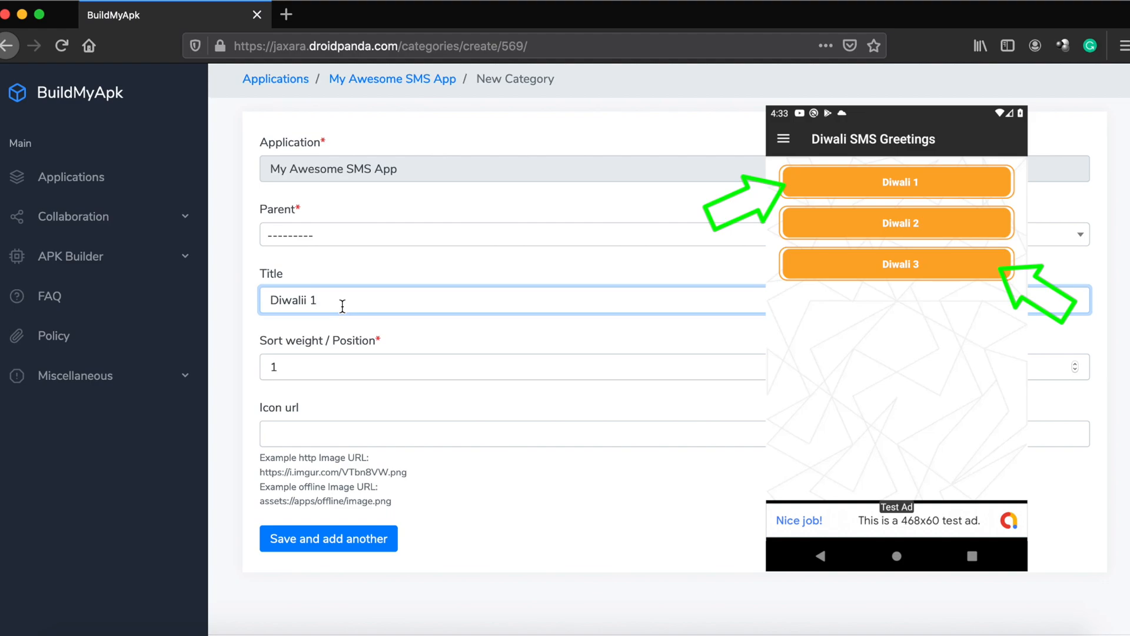
{"action": "left_click", "coordinate": [696, 627]}
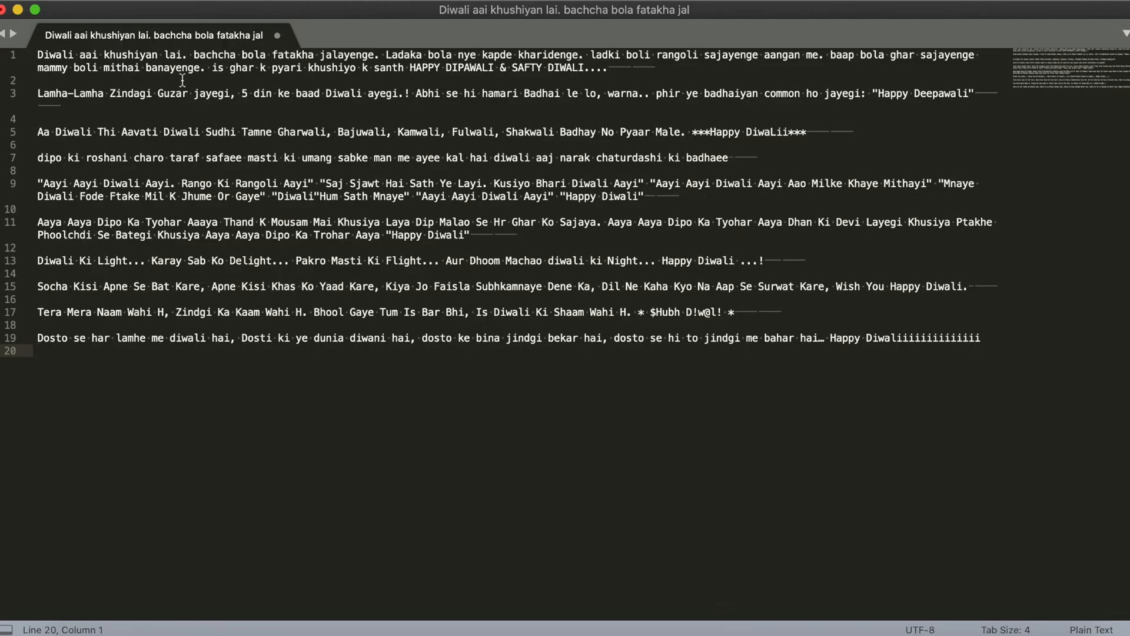
{"action": "double_click", "coordinate": [66, 54]}
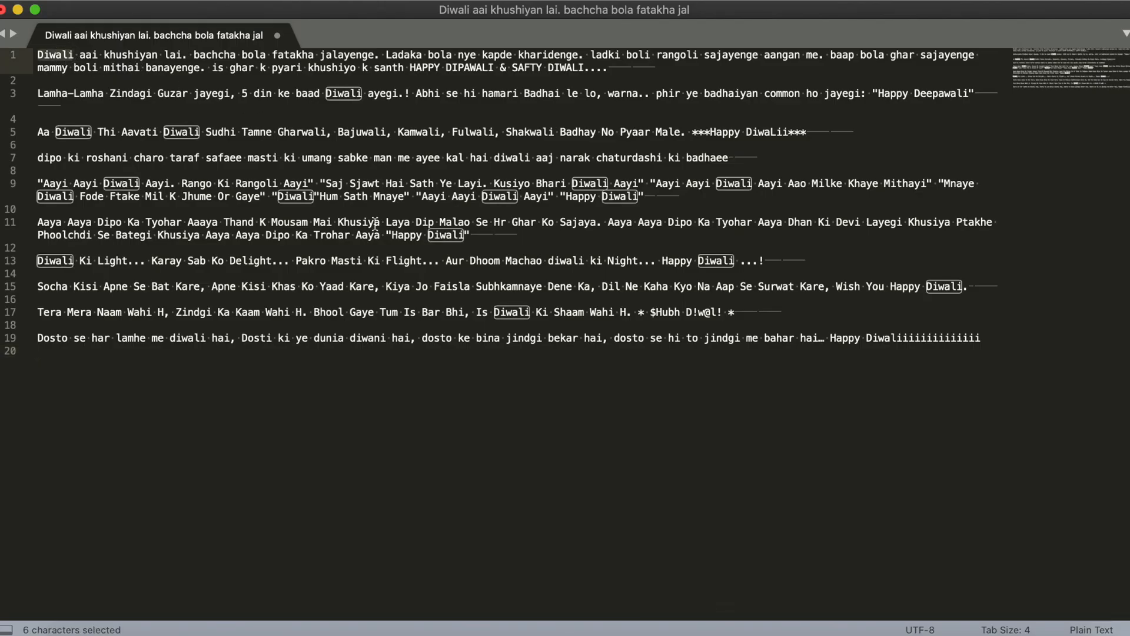
{"action": "key", "text": "super+c"}
{"action": "key", "text": "super+Tab"}
{"action": "key", "text": "super+a"}
{"action": "key", "text": "super+v"}
{"action": "type", "text": "1"}
{"action": "left_click", "coordinate": [342, 539]}
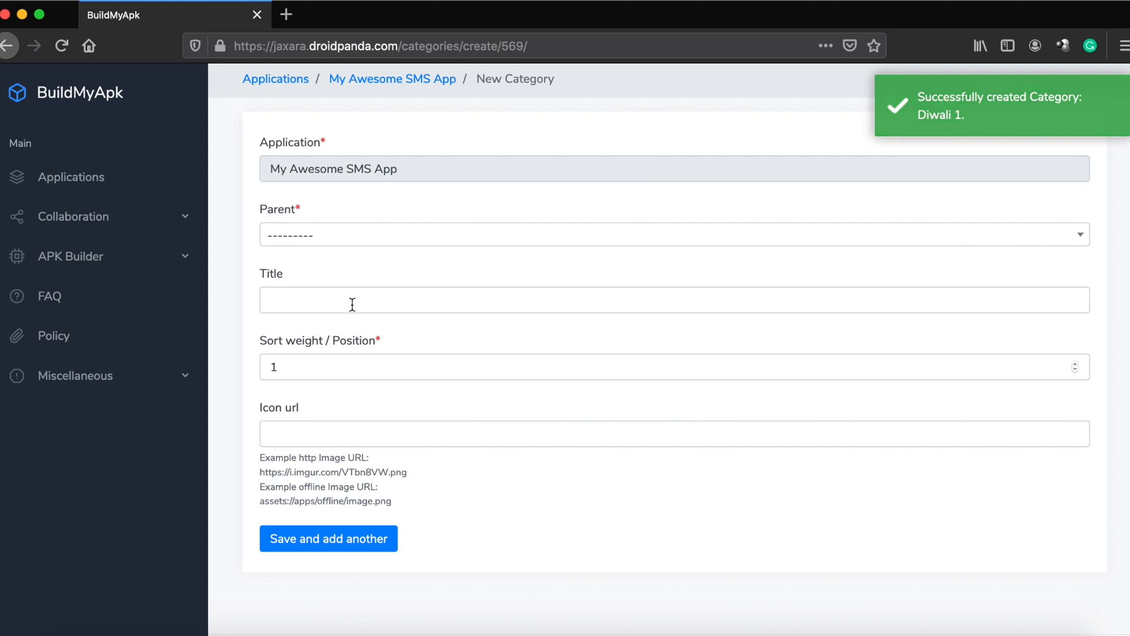
Create a category titled "Diwali 2" with sort weight 10 and save it.
{"action": "left_click", "coordinate": [303, 367]}
{"action": "type", "text": "0"}
{"action": "left_click", "coordinate": [296, 307]}
{"action": "type", "text": "Diwali"}
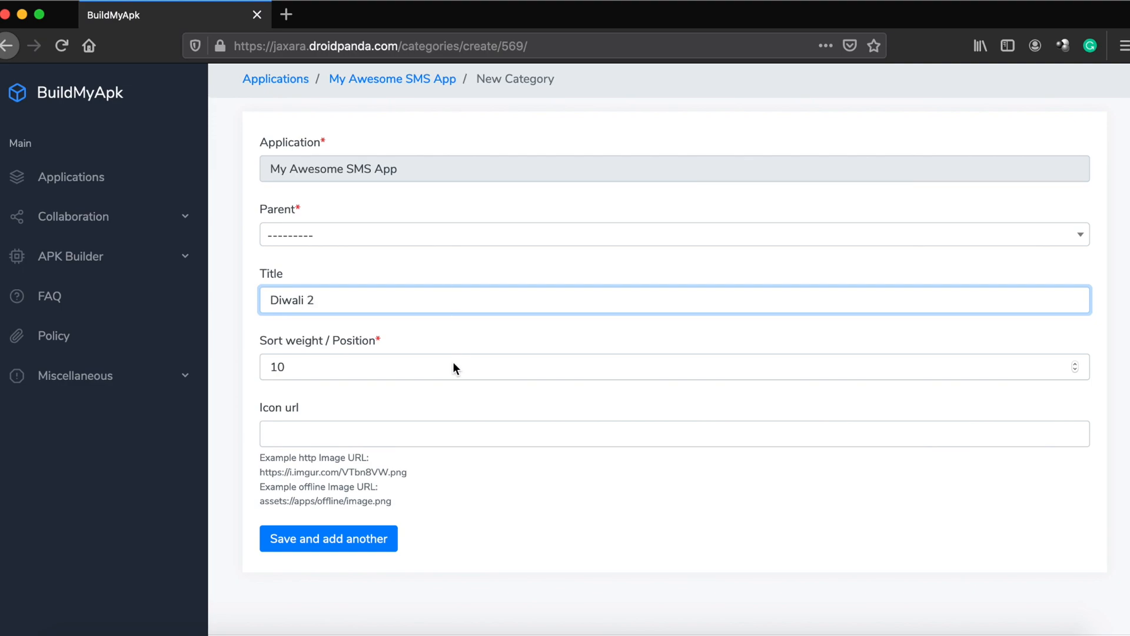
{"action": "type", "text": " 2"}
{"action": "key", "text": "super+a"}
{"action": "left_click", "coordinate": [366, 538]}
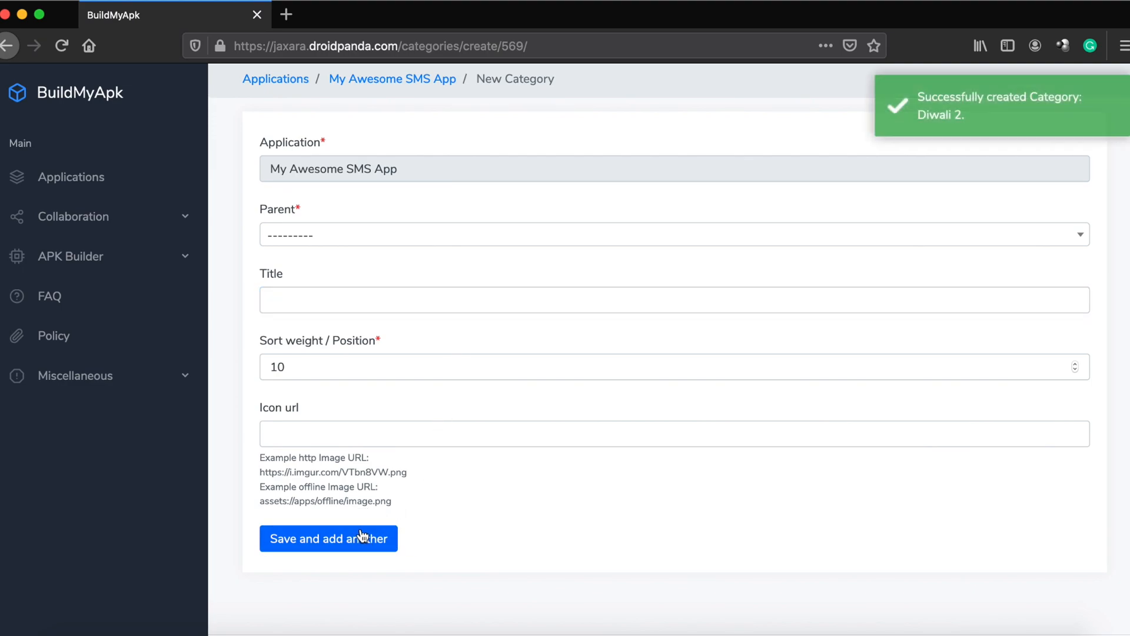
Create a category titled "Diwali 3" with sort weight 15 and save it.
{"action": "left_click", "coordinate": [297, 367]}
{"action": "key", "text": "BackSpace"}
{"action": "left_click", "coordinate": [307, 310]}
{"action": "key", "text": "super+v"}
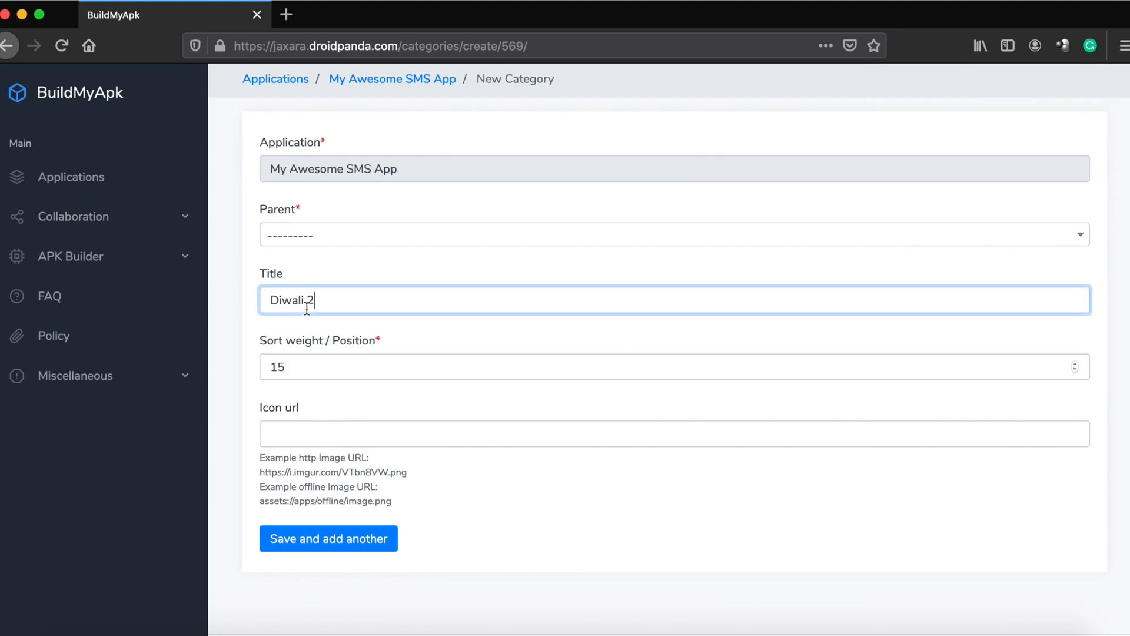
{"action": "left_click", "coordinate": [340, 549]}
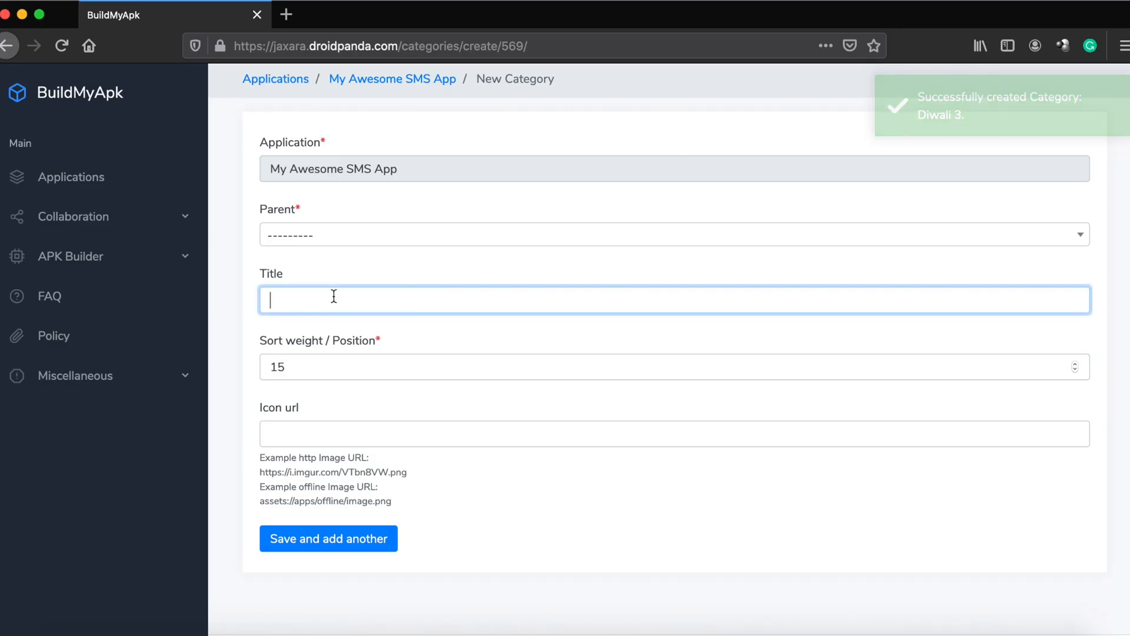
Enter "Diwali More" as the title of another new category.
{"action": "type", "text": "Diwali 2"}
{"action": "double_click", "coordinate": [310, 300]}
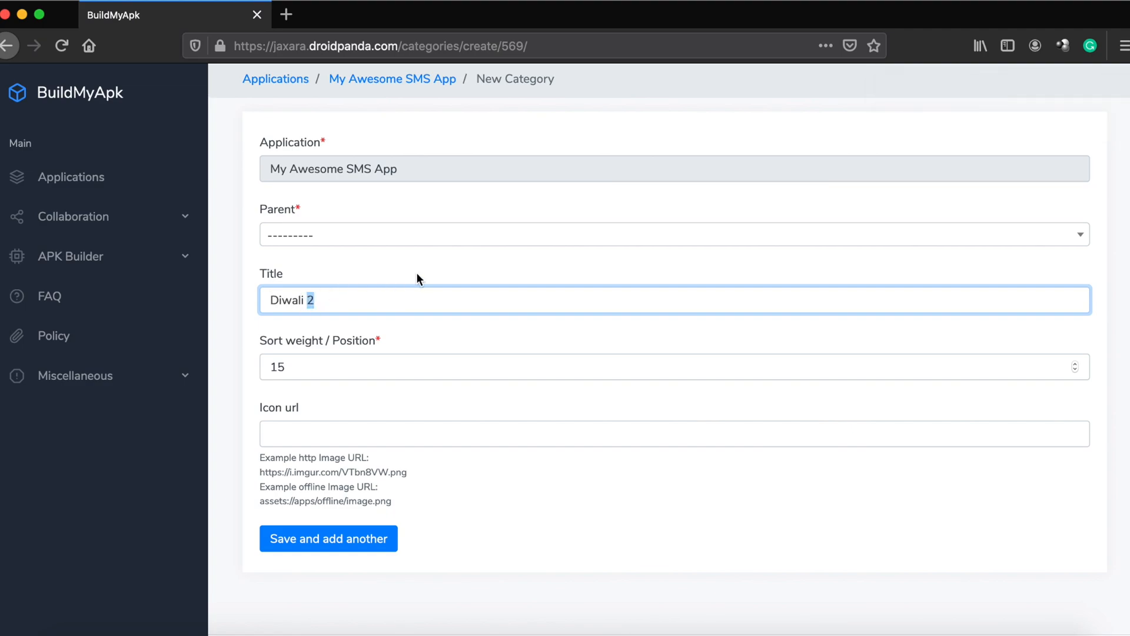
{"action": "type", "text": "Mo"}
{"action": "left_click", "coordinate": [381, 363]}
{"action": "key", "text": "shift+Left"}
{"action": "left_click", "coordinate": [388, 316]}
{"action": "left_click", "coordinate": [391, 304]}
{"action": "type", "text": "More"}
Assign Diwali 1 as the Diwali More category's parent, set its sort weight to 1, and save it.
{"action": "left_click", "coordinate": [357, 243]}
{"action": "left_click", "coordinate": [316, 384]}
{"action": "left_click", "coordinate": [363, 306]}
{"action": "left_click", "coordinate": [308, 363]}
{"action": "key", "text": "BackSpace"}
{"action": "left_click", "coordinate": [333, 437]}
{"action": "left_click", "coordinate": [483, 484]}
{"action": "left_click", "coordinate": [338, 551]}
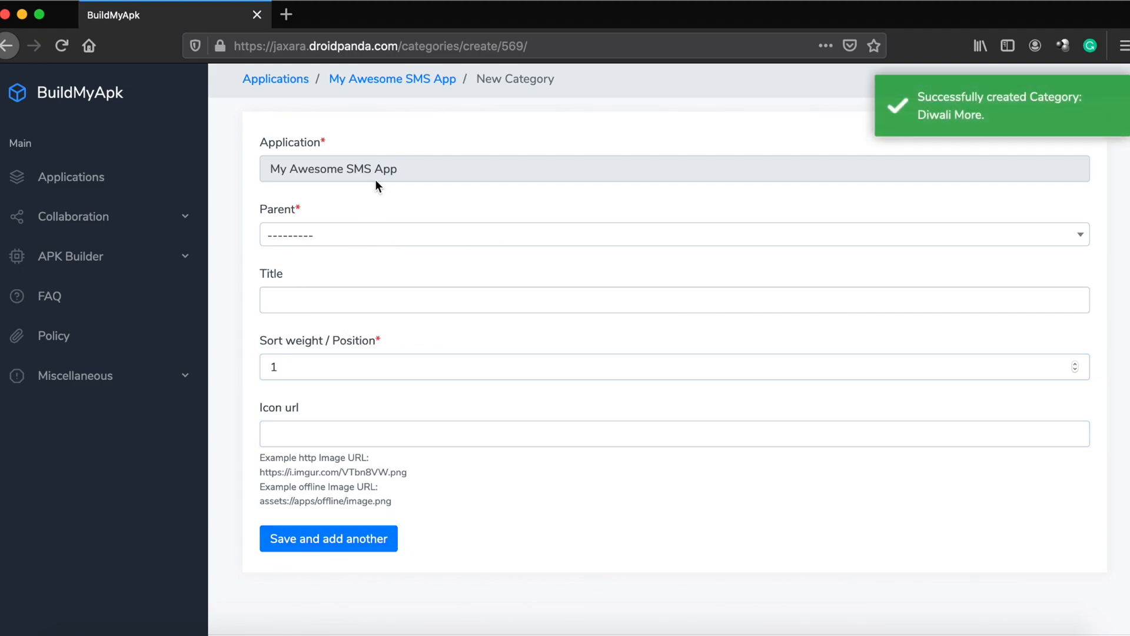
Review the category list of My Awesome SMS App and the collections page of the Diwali More subcategory.
{"action": "left_click", "coordinate": [418, 80]}
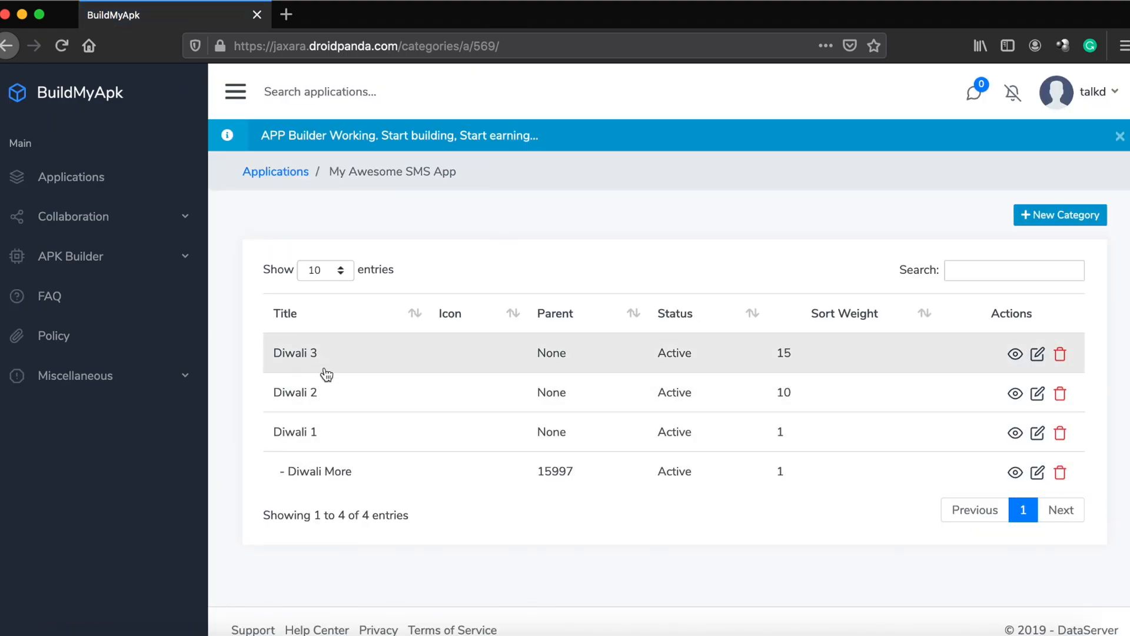
{"action": "left_click", "coordinate": [318, 447]}
{"action": "left_click_drag", "start_coordinate": [985, 111], "coordinate": [845, 221]}
{"action": "left_click", "coordinate": [798, 192]}
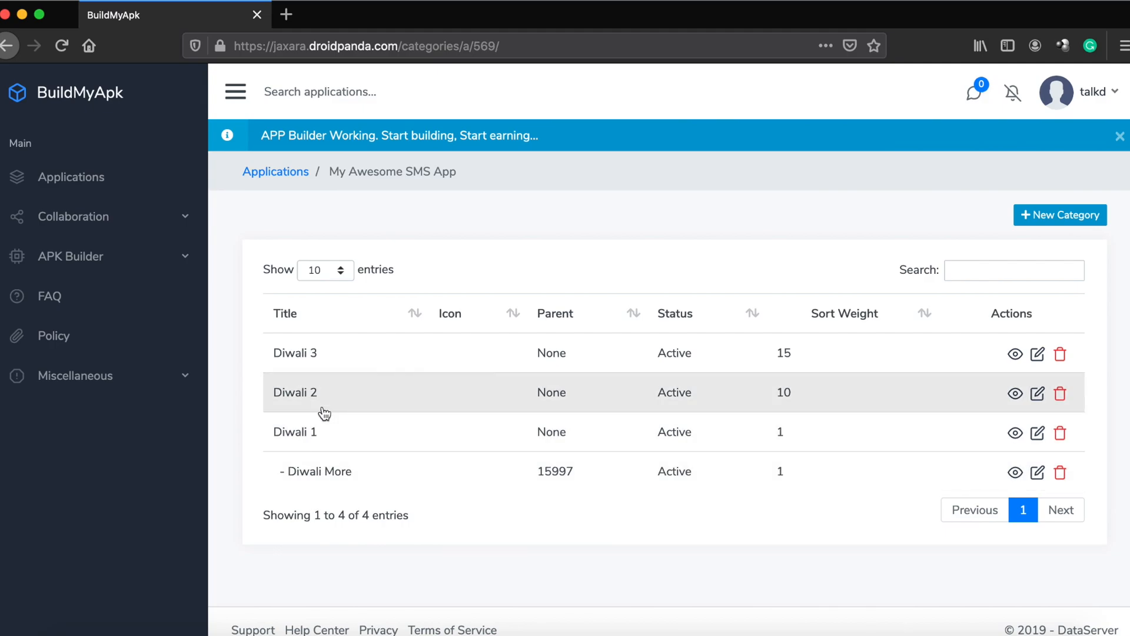
{"action": "left_click", "coordinate": [305, 470]}
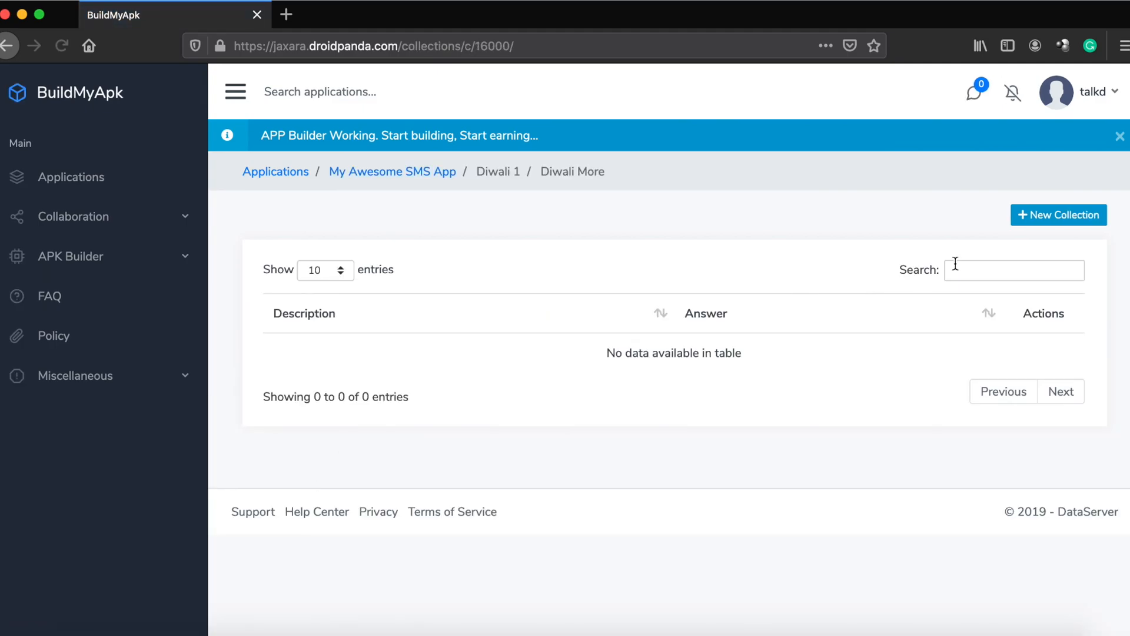
{"action": "key", "text": "super+Left"}
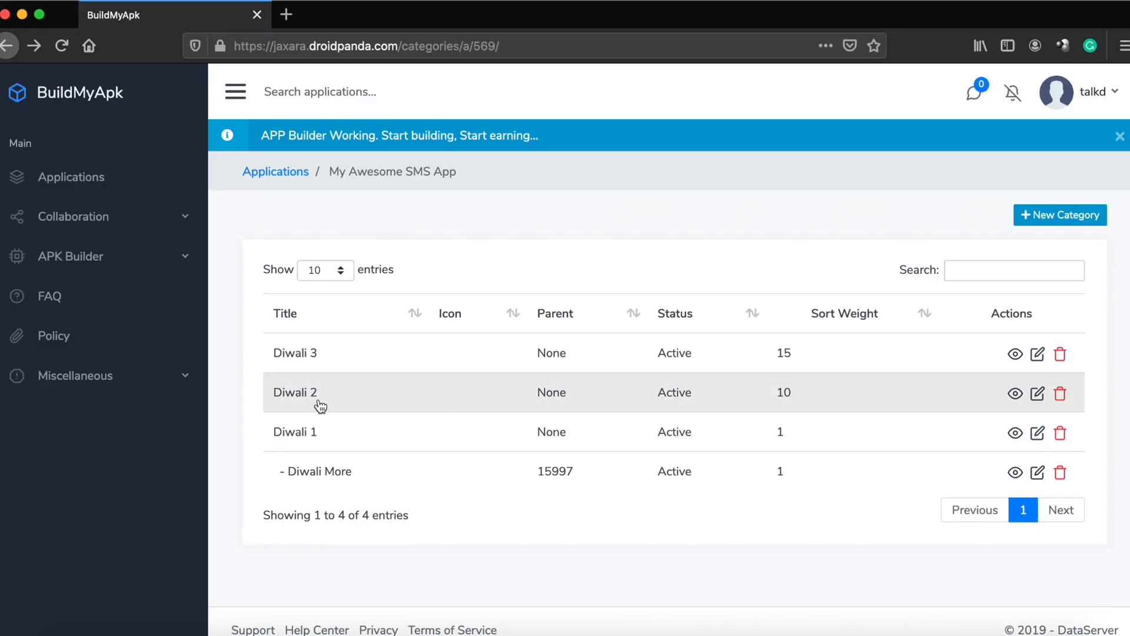
Open the Diwali 2 category and copy the first message, "Diwali aai khushiyan lai...", from the Sublime Text notes.
{"action": "left_click", "coordinate": [319, 394]}
{"action": "left_click", "coordinate": [686, 625]}
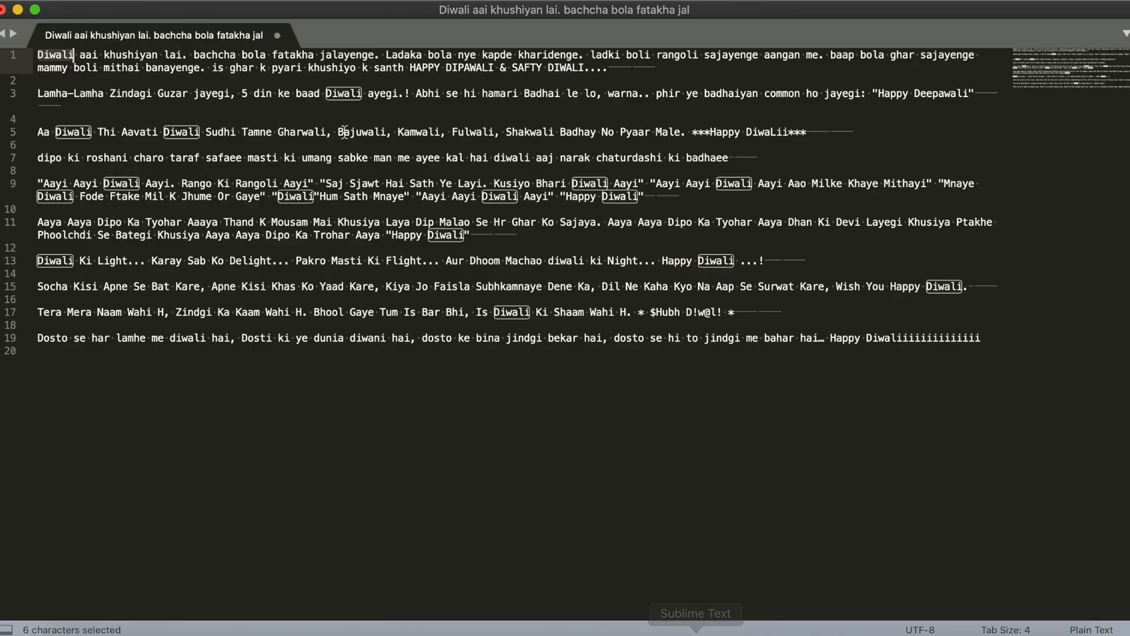
{"action": "key", "text": "super+Right"}
{"action": "key", "text": "shift+Up"}
{"action": "key", "text": "shift+Up"}
{"action": "key", "text": "super+c"}
{"action": "key", "text": "super+Tab"}
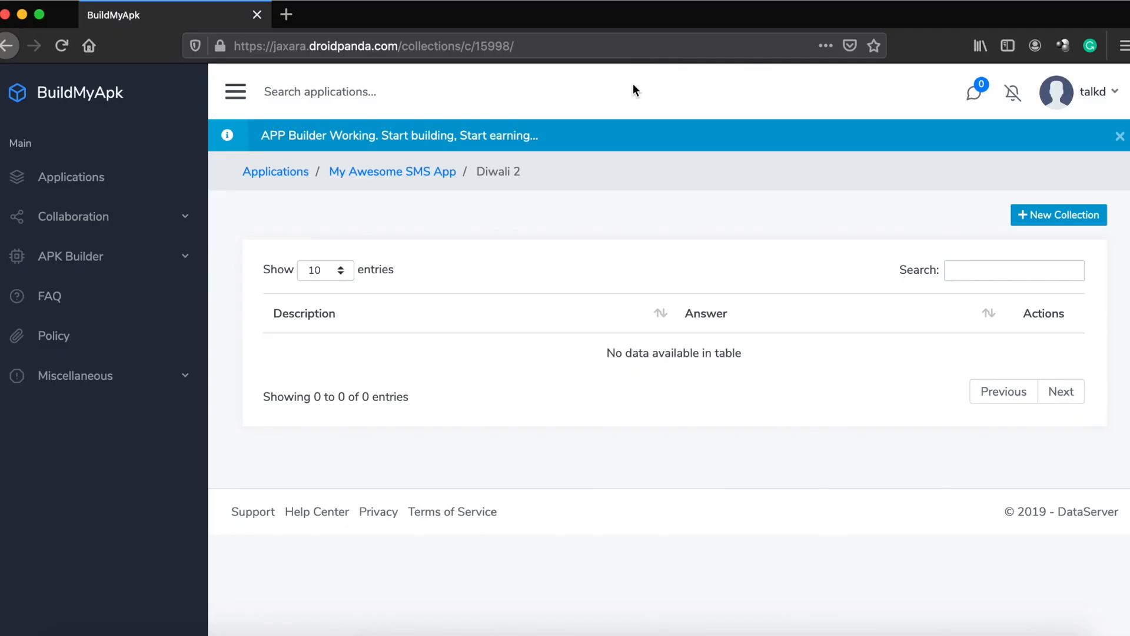
Create a new collection in Diwali 2 containing the copied message and save it.
{"action": "left_click", "coordinate": [1068, 223]}
{"action": "left_click", "coordinate": [597, 384]}
{"action": "key", "text": "super+v"}
{"action": "left_click", "coordinate": [365, 556]}
Save the "Lamha-Lamha Zindagi Guzar jayegi" message from Sublime Text as another Diwali 2 collection, and return to the category list.
{"action": "key", "text": "super+Tab"}
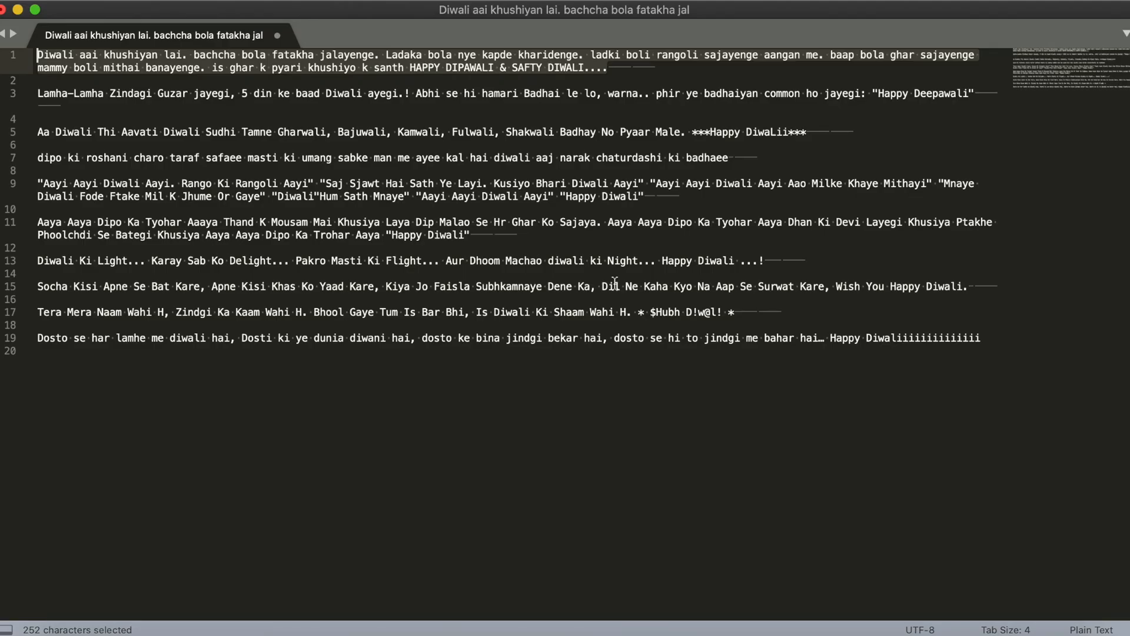
{"action": "left_click", "coordinate": [601, 95]}
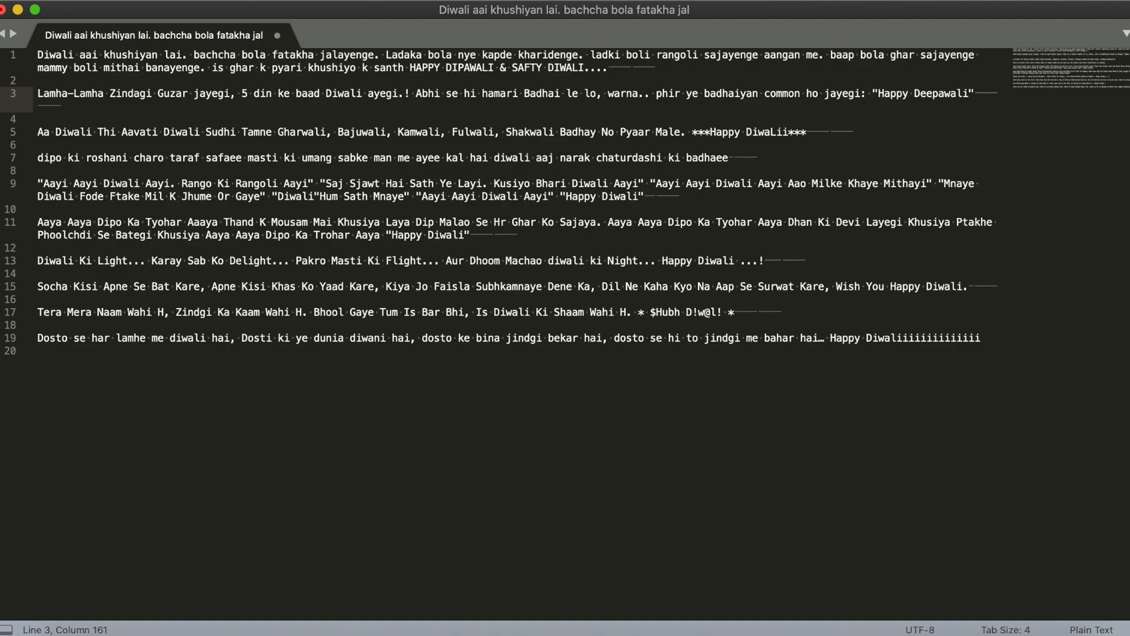
{"action": "key", "text": "super+l"}
{"action": "key", "text": "super+c"}
{"action": "key", "text": "super+Tab"}
{"action": "left_click", "coordinate": [388, 426]}
{"action": "key", "text": "super+v"}
{"action": "left_click", "coordinate": [306, 562]}
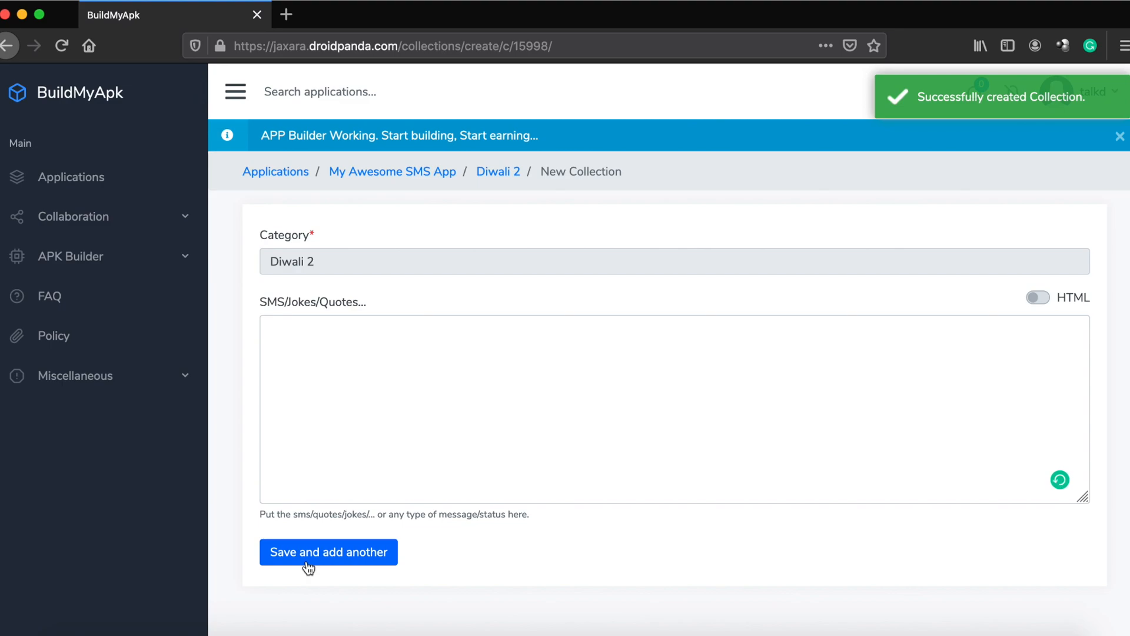
{"action": "scroll", "coordinate": [306, 565], "scroll_direction": "left", "scroll_amount": 5}
{"action": "scroll", "coordinate": [371, 388], "scroll_direction": "left", "scroll_amount": 5}
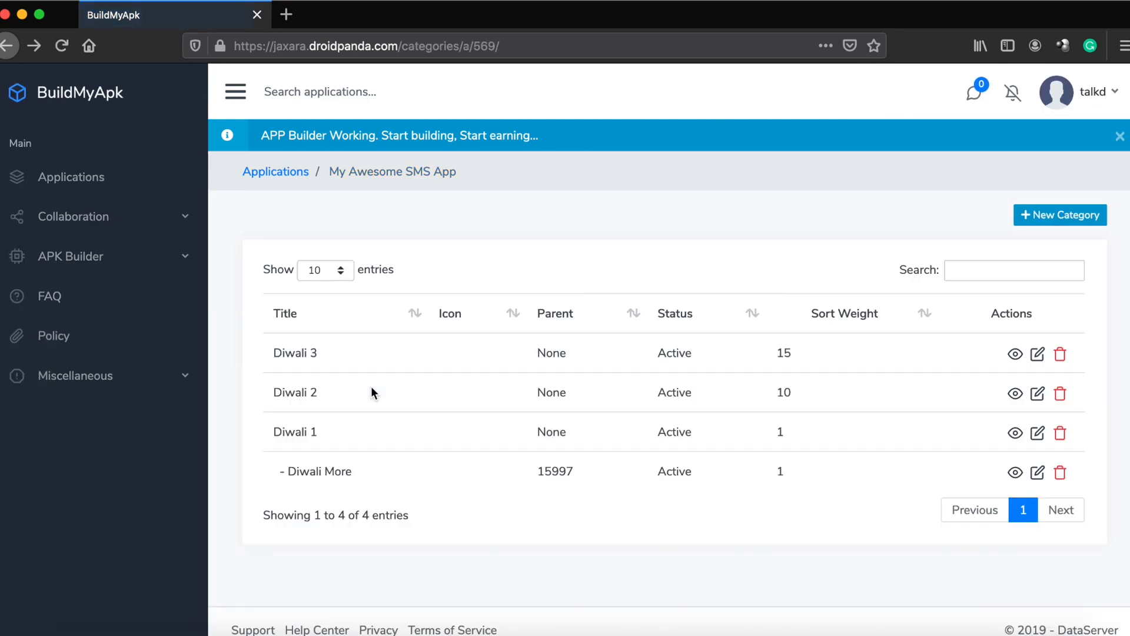
Open the Diwali 3 category and save the "Aa Diwali Thi Aavati Diwali..." message from the Sublime Text notes as a new collection.
{"action": "left_click", "coordinate": [317, 364]}
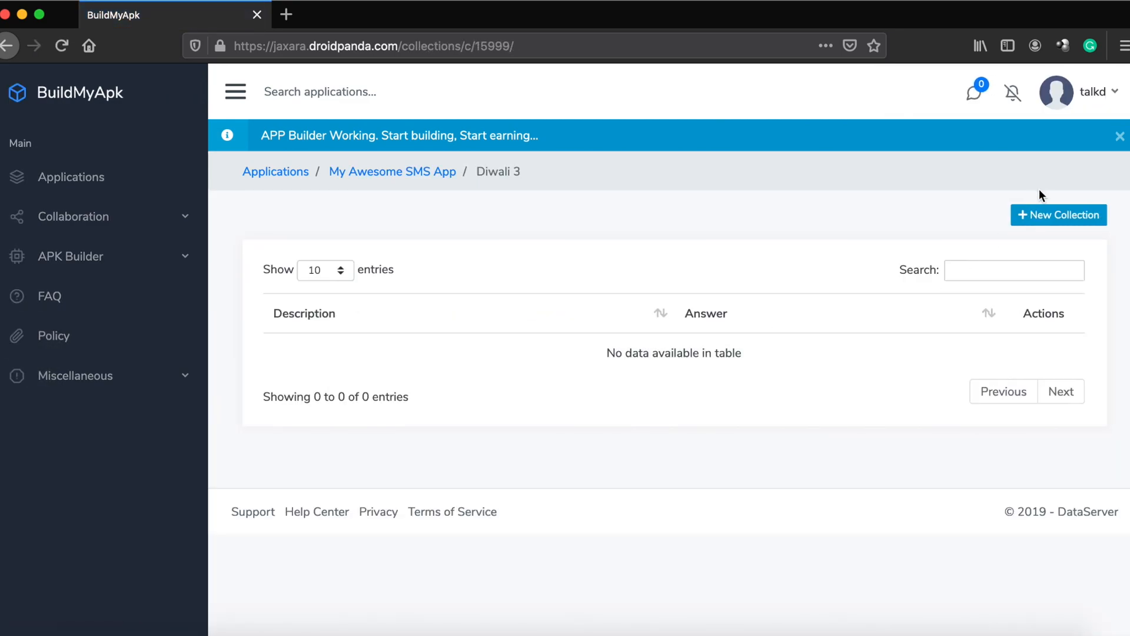
{"action": "left_click", "coordinate": [1036, 214]}
{"action": "key", "text": "super+Tab"}
{"action": "left_click", "coordinate": [314, 134]}
{"action": "key", "text": "super+Right"}
{"action": "key", "text": "shift+super+Left"}
{"action": "key", "text": "super+Tab"}
{"action": "left_click", "coordinate": [550, 386]}
{"action": "key", "text": "super+v"}
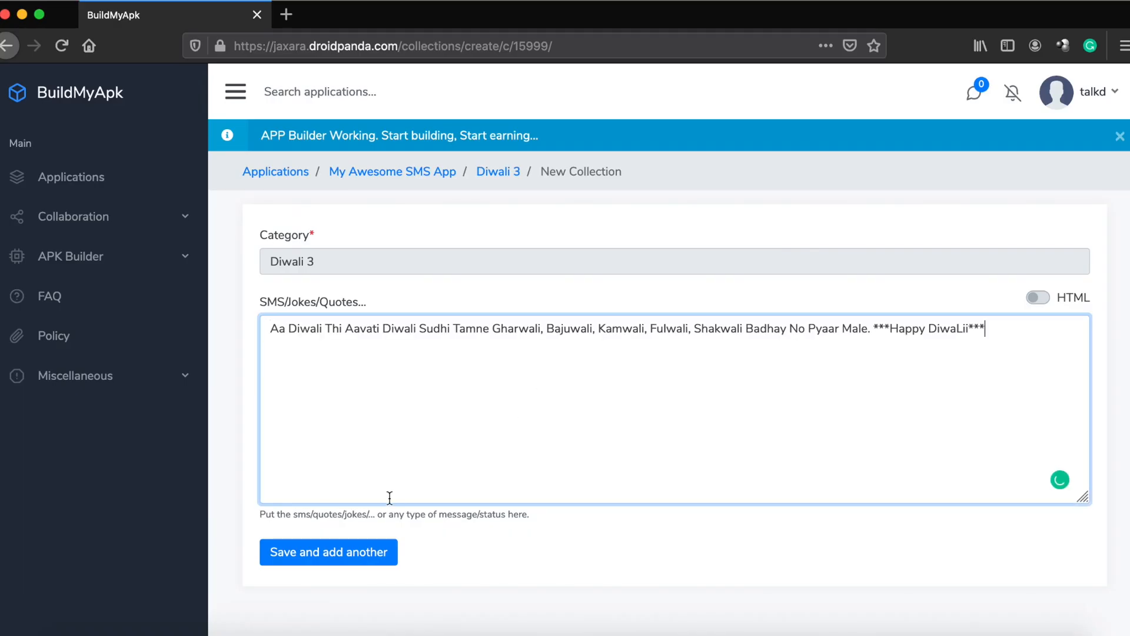
{"action": "left_click", "coordinate": [344, 550]}
Save the "dipo ki roshani charo taraf..." message from Sublime Text as another Diwali 3 collection, and return to the category list.
{"action": "key", "text": "super+Tab"}
{"action": "key", "text": "Down"}
{"action": "key", "text": "Down"}
{"action": "key", "text": "super+Right"}
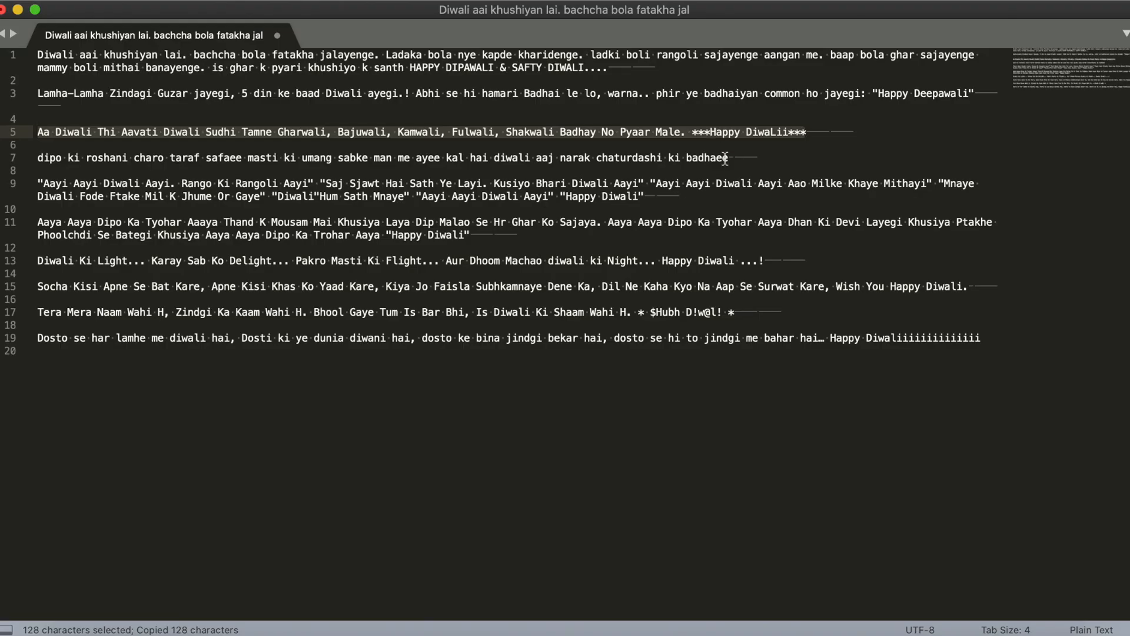
{"action": "key", "text": "shift+super+Left"}
{"action": "key", "text": "super+c"}
{"action": "key", "text": "super+Tab"}
{"action": "left_click", "coordinate": [574, 411]}
{"action": "key", "text": "super+v"}
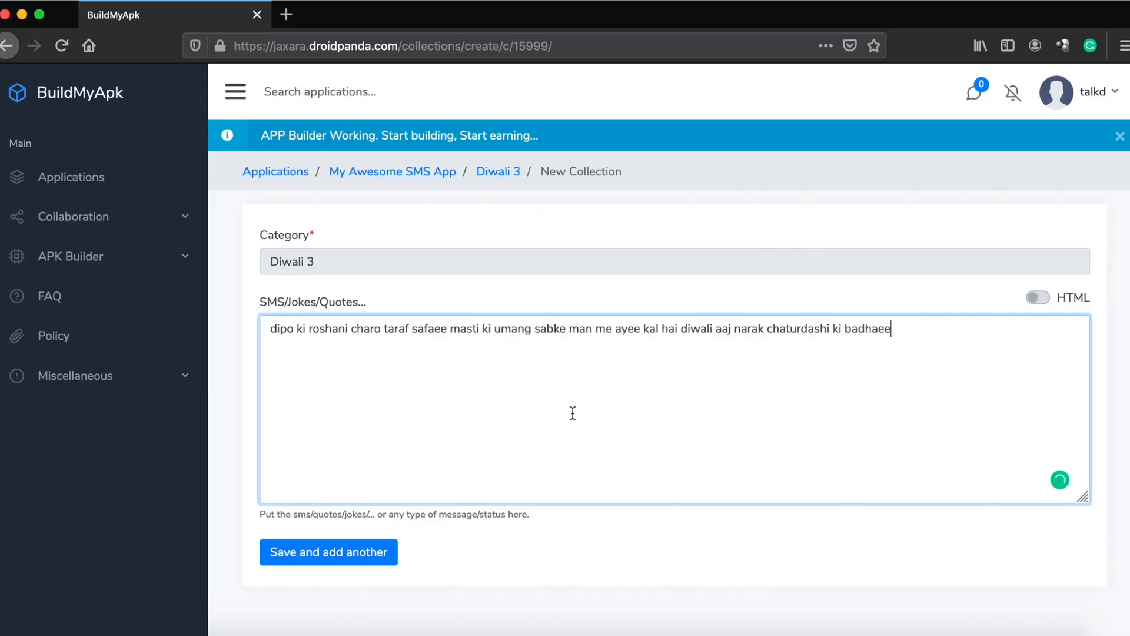
{"action": "left_click", "coordinate": [348, 554]}
{"action": "scroll", "coordinate": [420, 456], "scroll_direction": "left", "scroll_amount": 5}
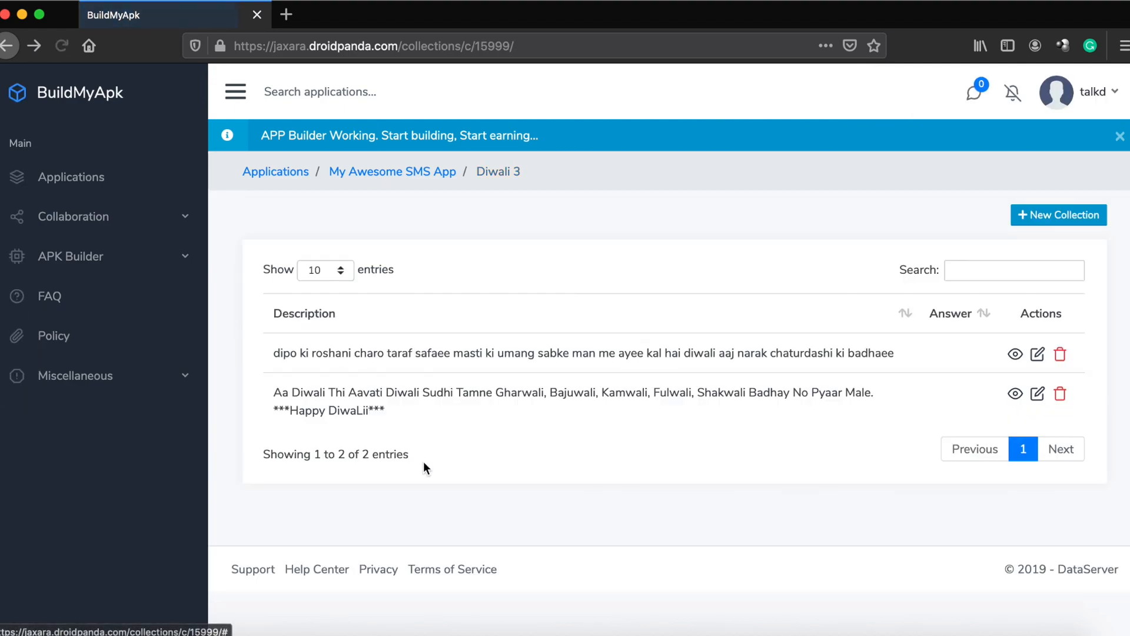
{"action": "scroll", "coordinate": [412, 286], "scroll_direction": "left", "scroll_amount": 3}
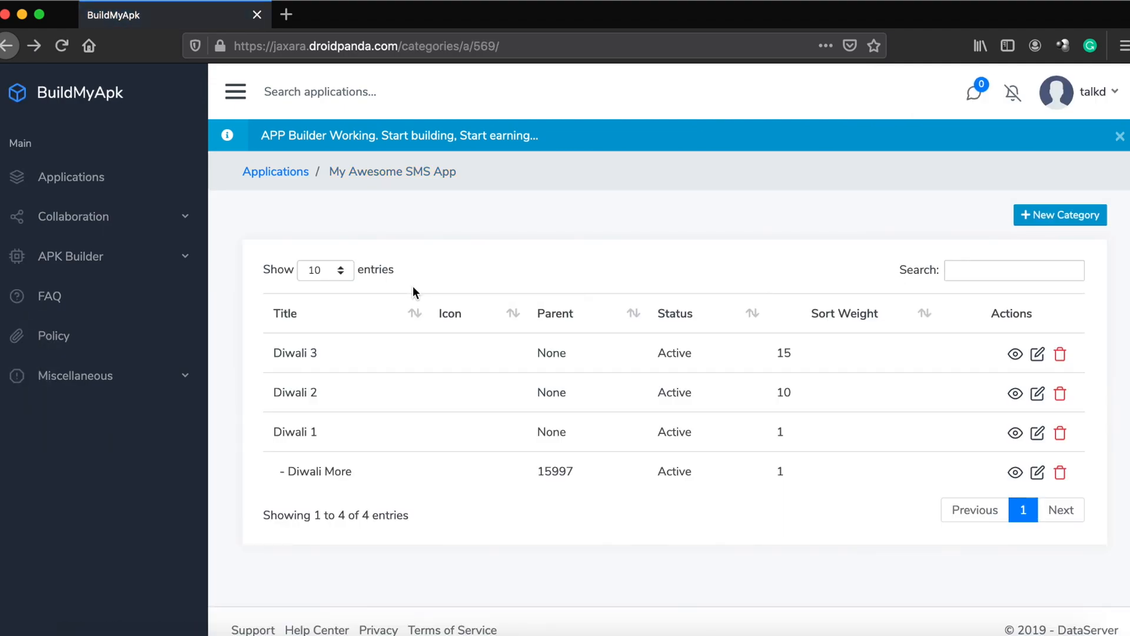
Open the Diwali More subcategory and save the "Aayi Aayi Diwali Aayi..." message from Sublime Text as a new collection.
{"action": "left_click", "coordinate": [297, 471]}
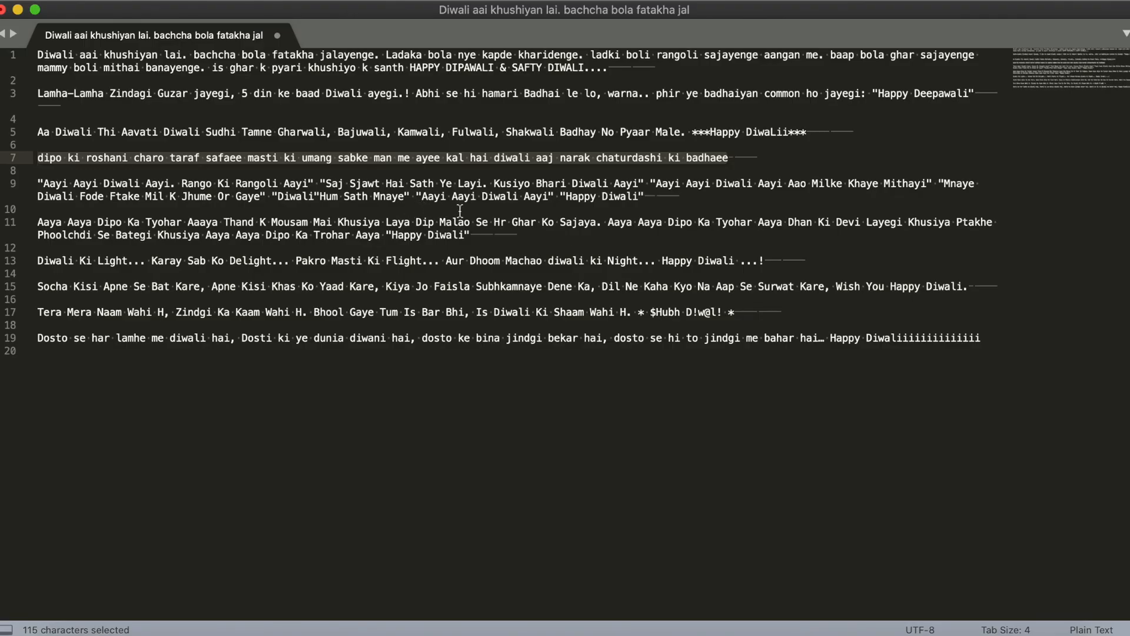
{"action": "left_click_drag", "start_coordinate": [651, 207], "coordinate": [37, 183]}
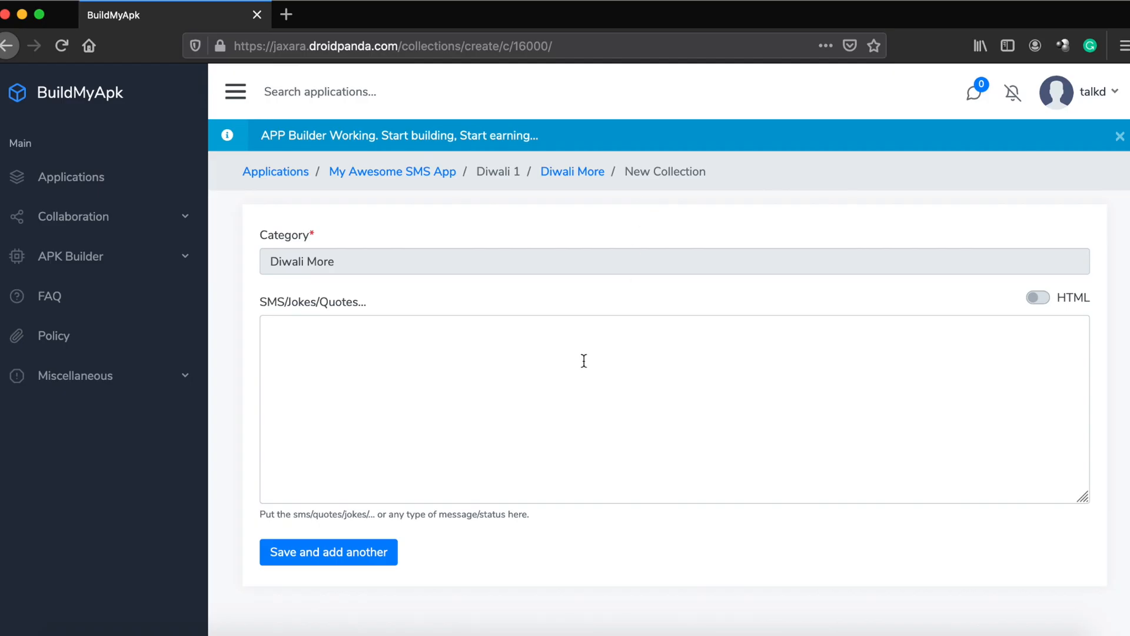
{"action": "left_click", "coordinate": [531, 434]}
{"action": "key", "text": "super+v"}
{"action": "left_click", "coordinate": [355, 550]}
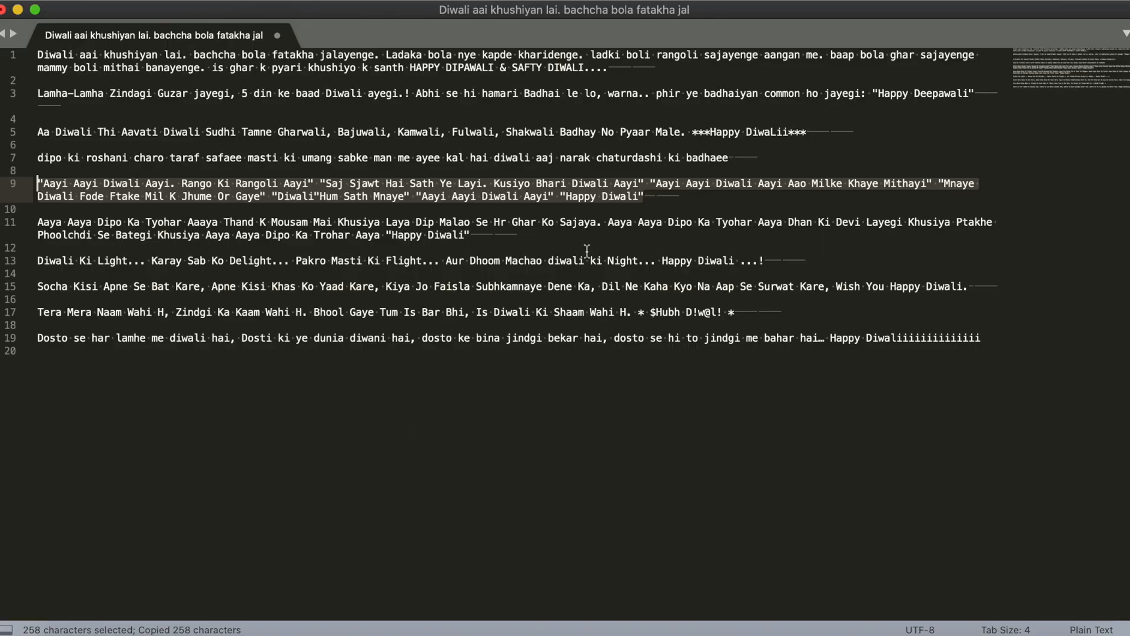
Save the "Aaya Aaya Dipo Ka Tyohar..." message from Sublime Text as another Diwali More collection, and return to the category list.
{"action": "left_click_drag", "start_coordinate": [472, 234], "coordinate": [37, 222]}
{"action": "key", "text": "super+c"}
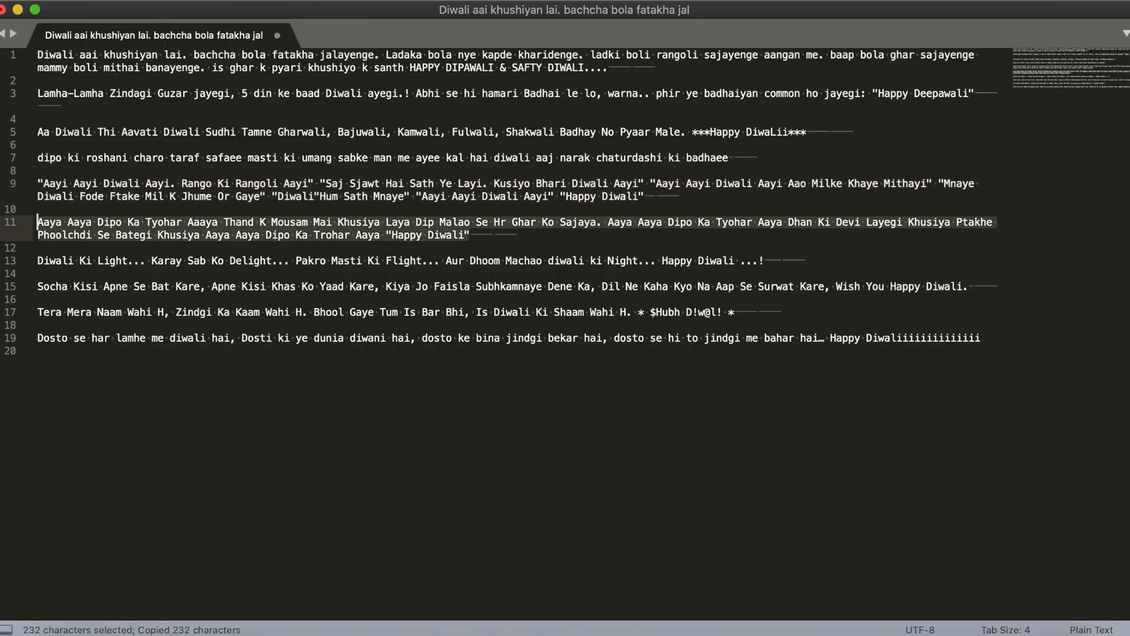
{"action": "key", "text": "super+Tab"}
{"action": "left_click", "coordinate": [485, 413]}
{"action": "key", "text": "super+v"}
{"action": "left_click", "coordinate": [354, 556]}
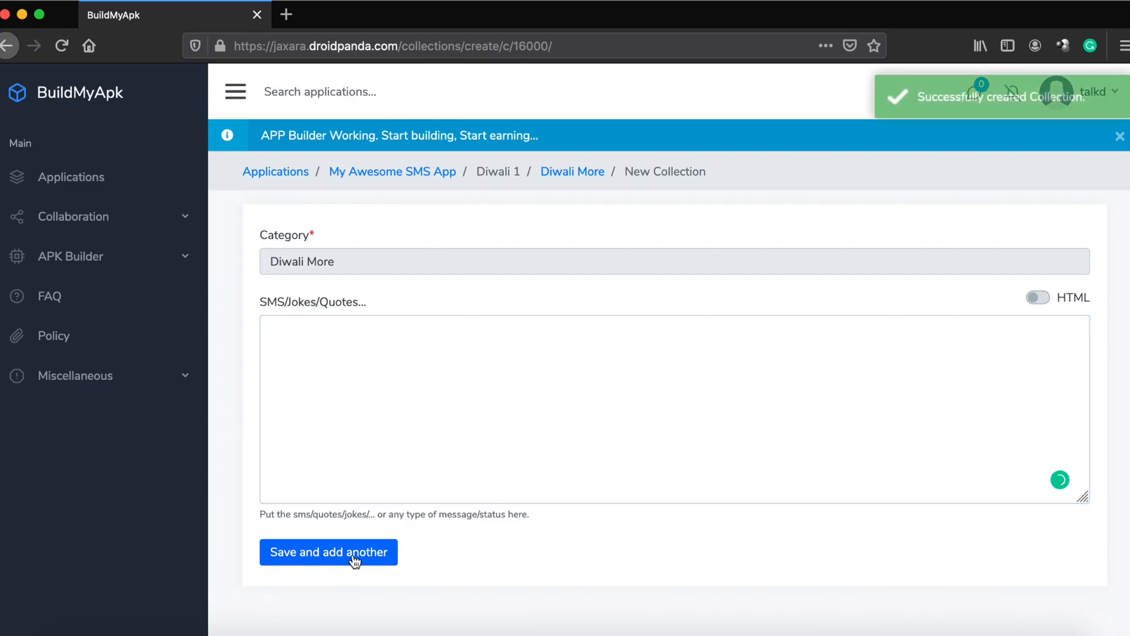
{"action": "scroll", "coordinate": [578, 258], "scroll_direction": "left", "scroll_amount": 5}
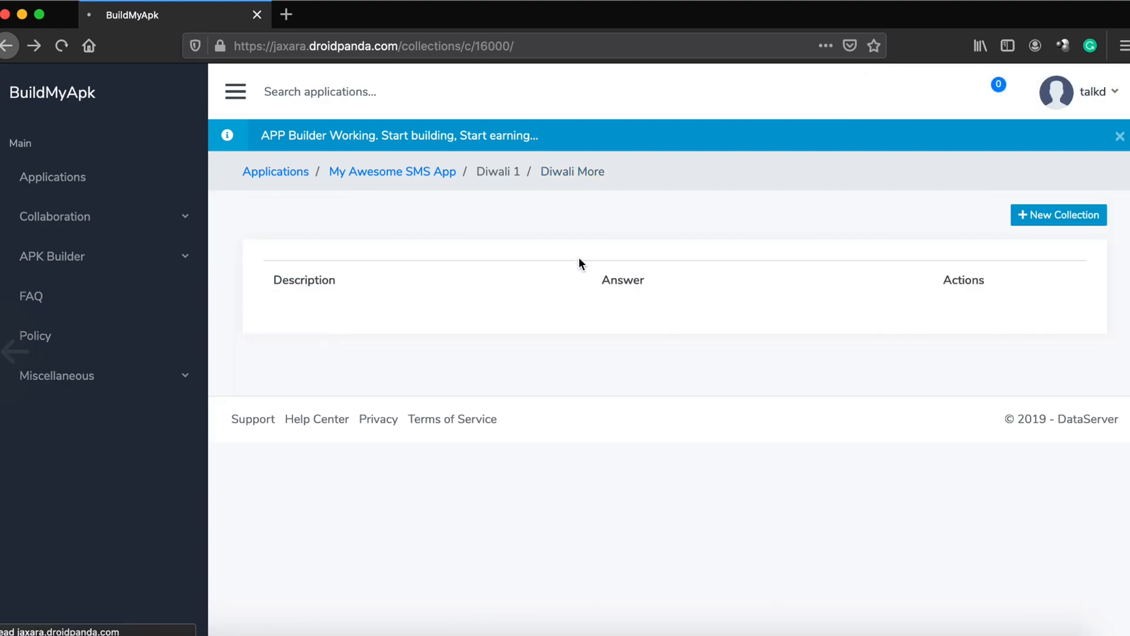
{"action": "scroll", "coordinate": [446, 368], "scroll_direction": "left", "scroll_amount": 5}
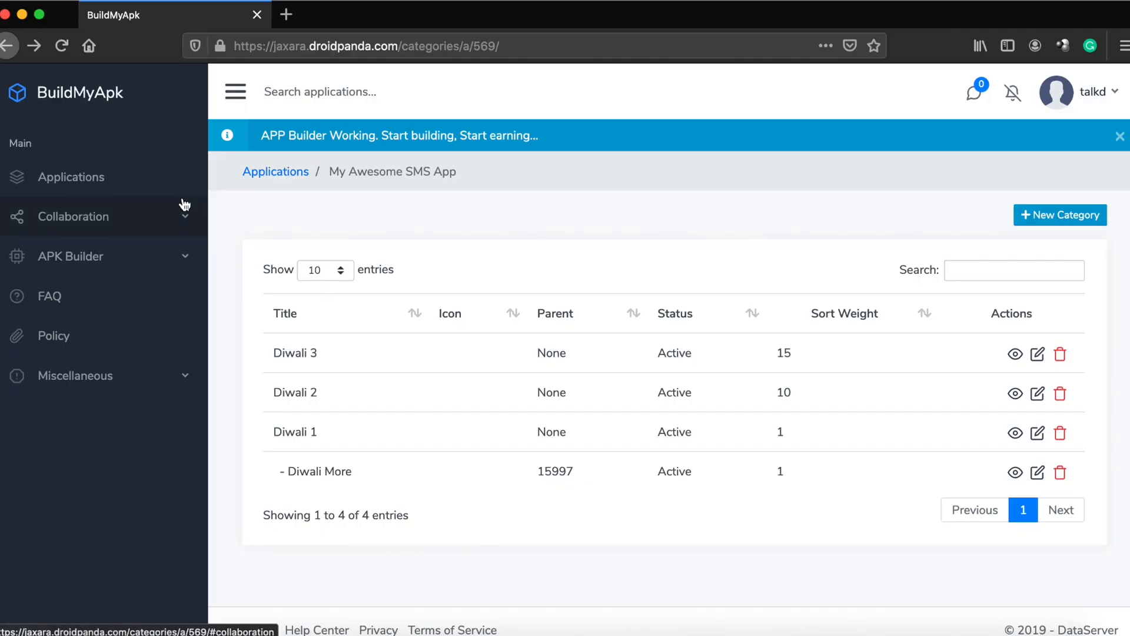
Check the applications list, and start a new build request in the APK Builder.
{"action": "left_click", "coordinate": [96, 180]}
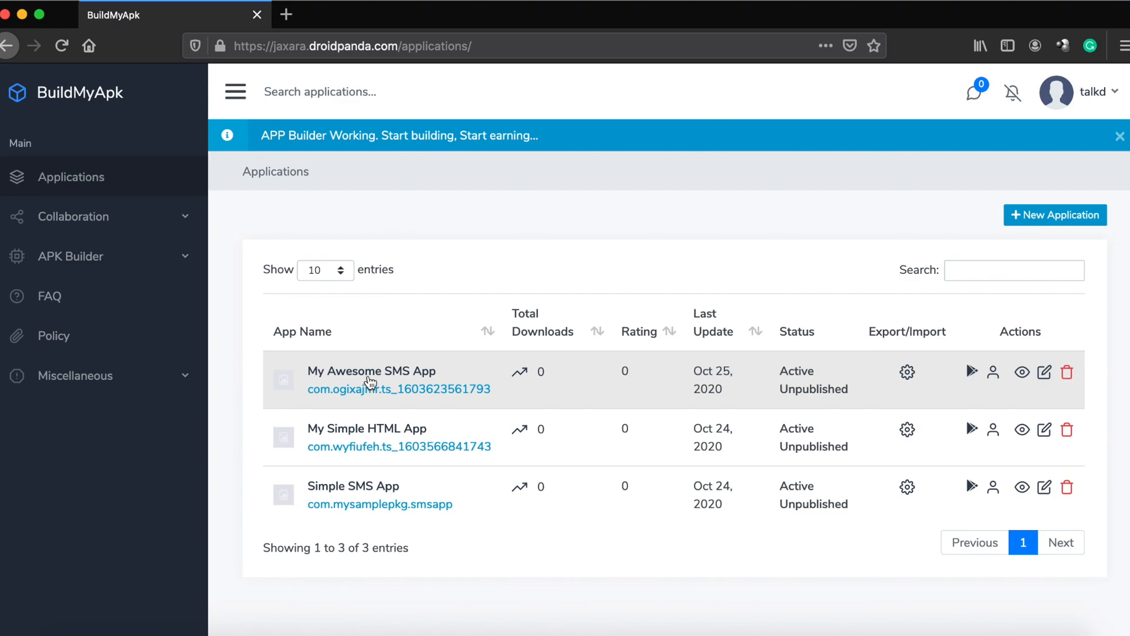
{"action": "left_click", "coordinate": [113, 254]}
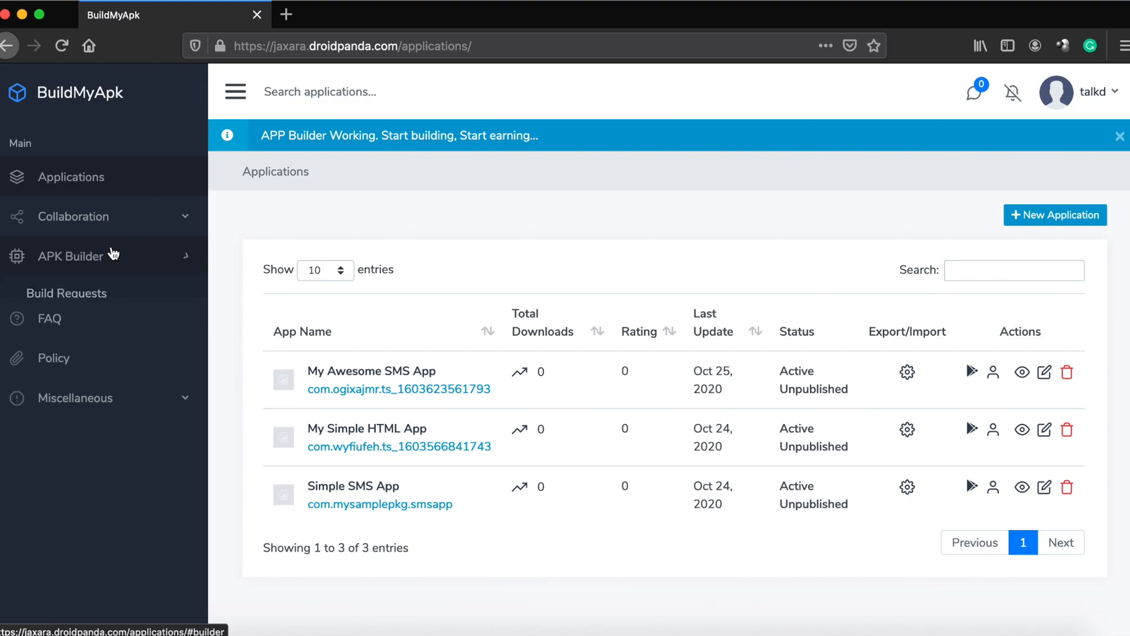
{"action": "left_click", "coordinate": [95, 295]}
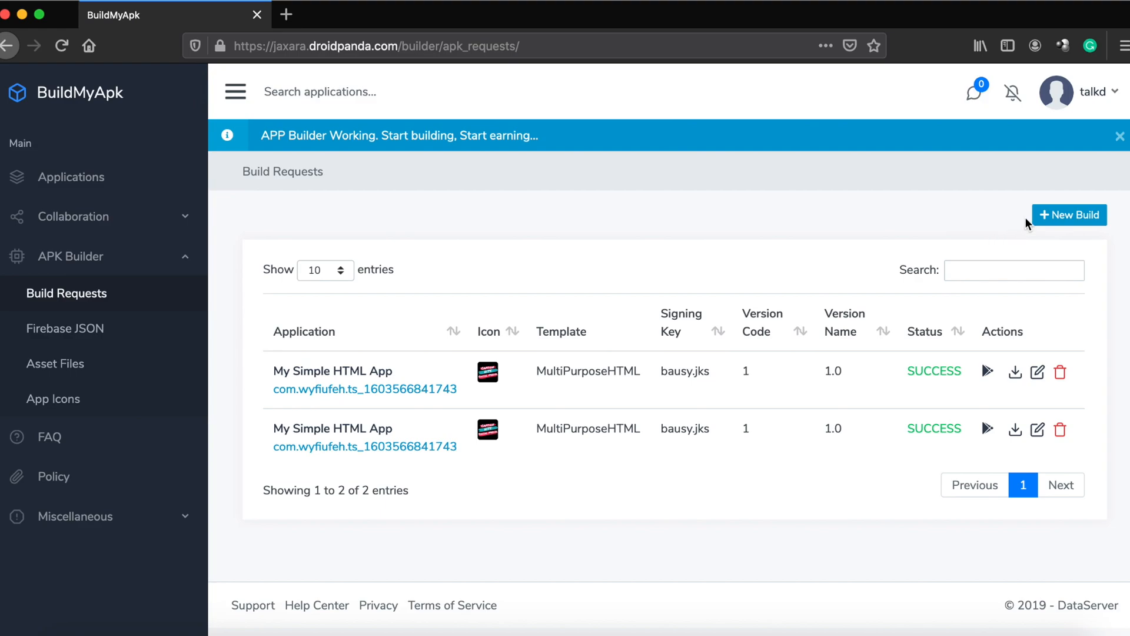
{"action": "left_click", "coordinate": [1057, 214]}
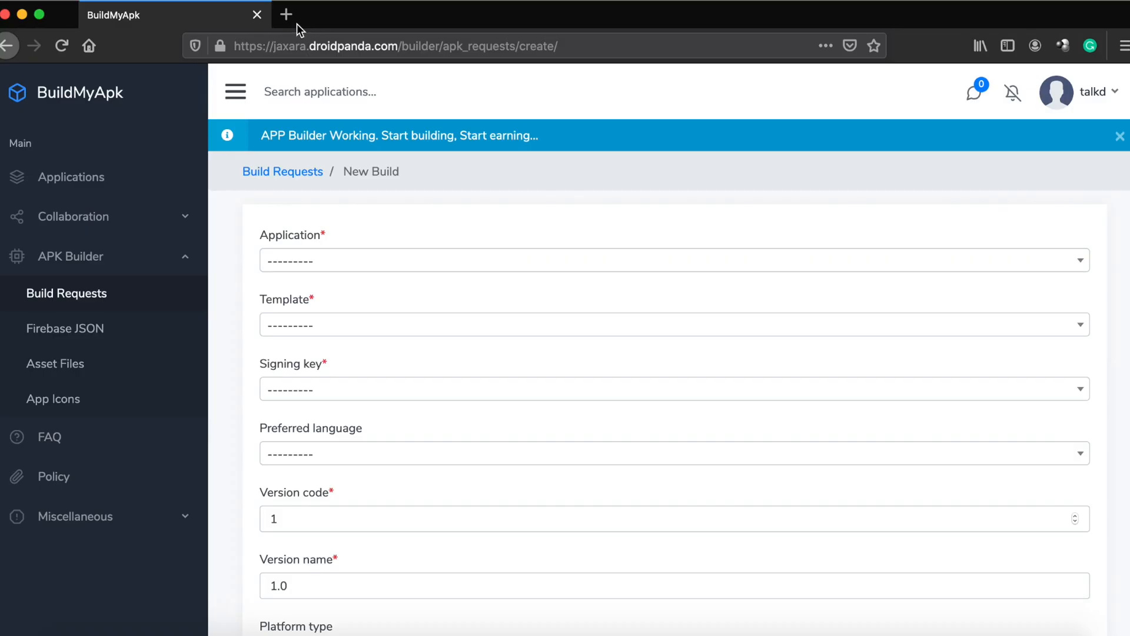
Open canva.com in a new browser tab.
{"action": "left_click", "coordinate": [283, 15]}
{"action": "type", "text": "canva.com"}
{"action": "key", "text": "Return"}
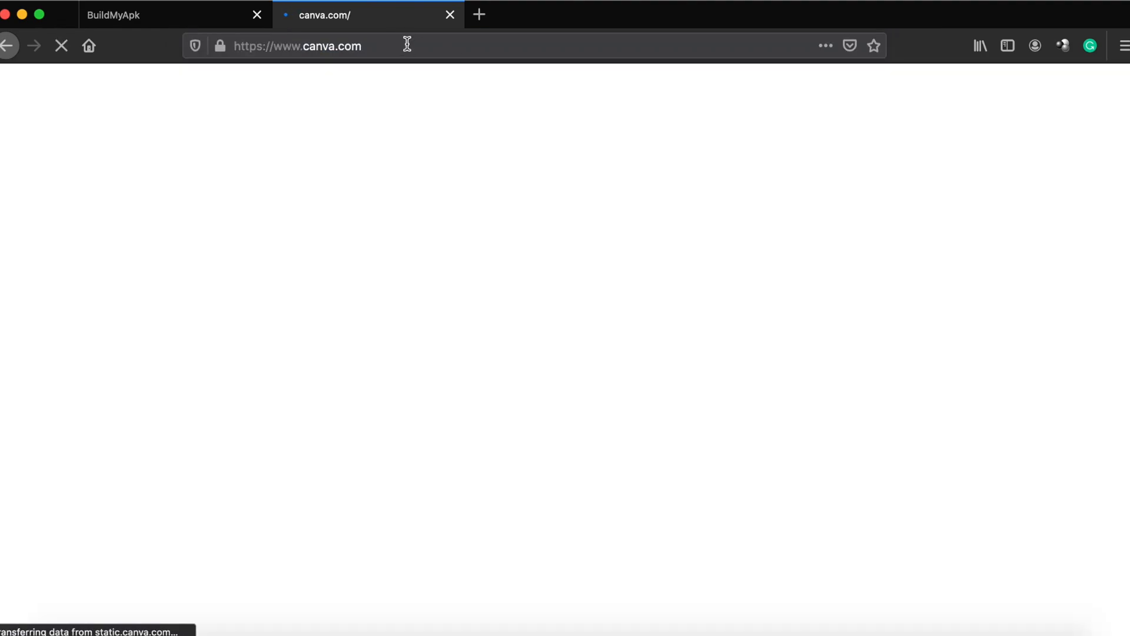
{"action": "left_click", "coordinate": [406, 46]}
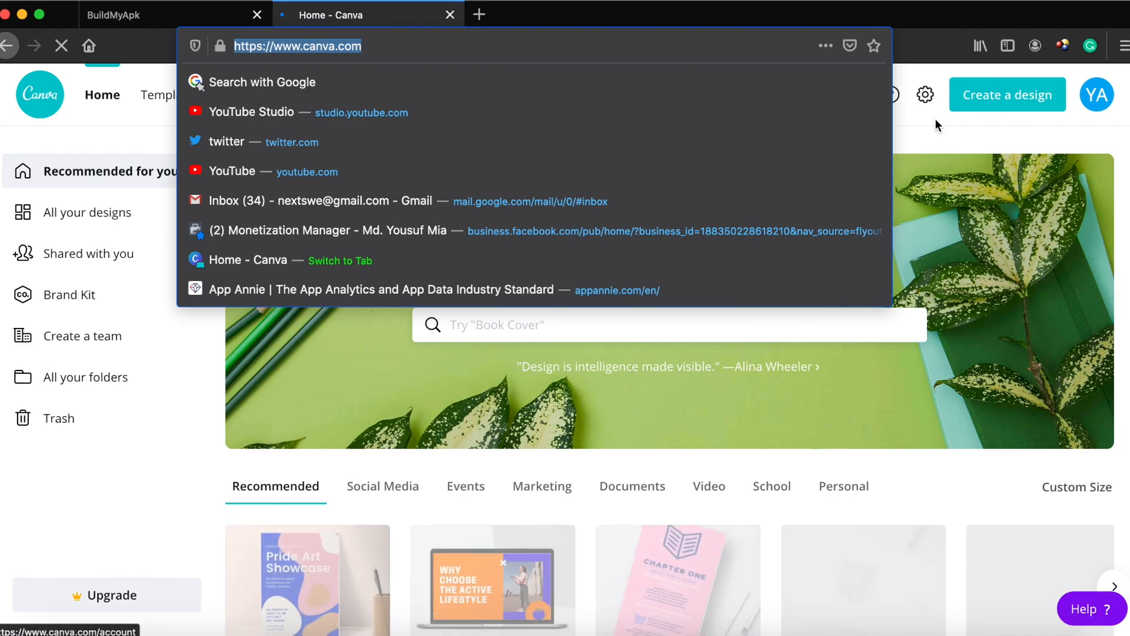
{"action": "left_click", "coordinate": [931, 126]}
Create a new custom-size Canva design of 512 x 512 px.
{"action": "left_click", "coordinate": [1008, 95]}
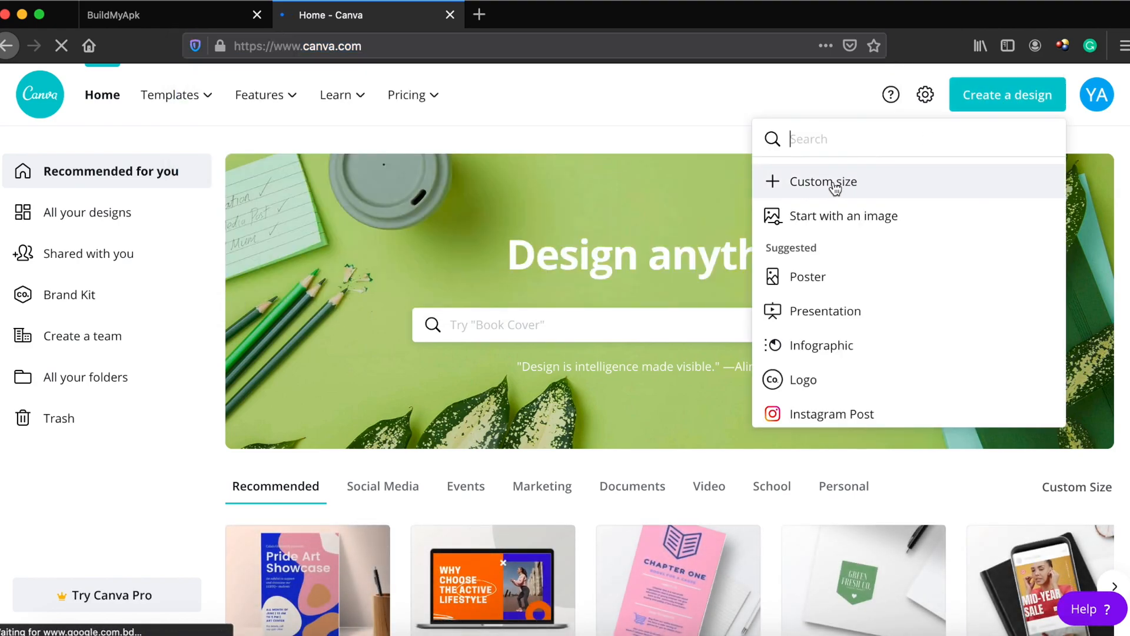
{"action": "left_click", "coordinate": [815, 184]}
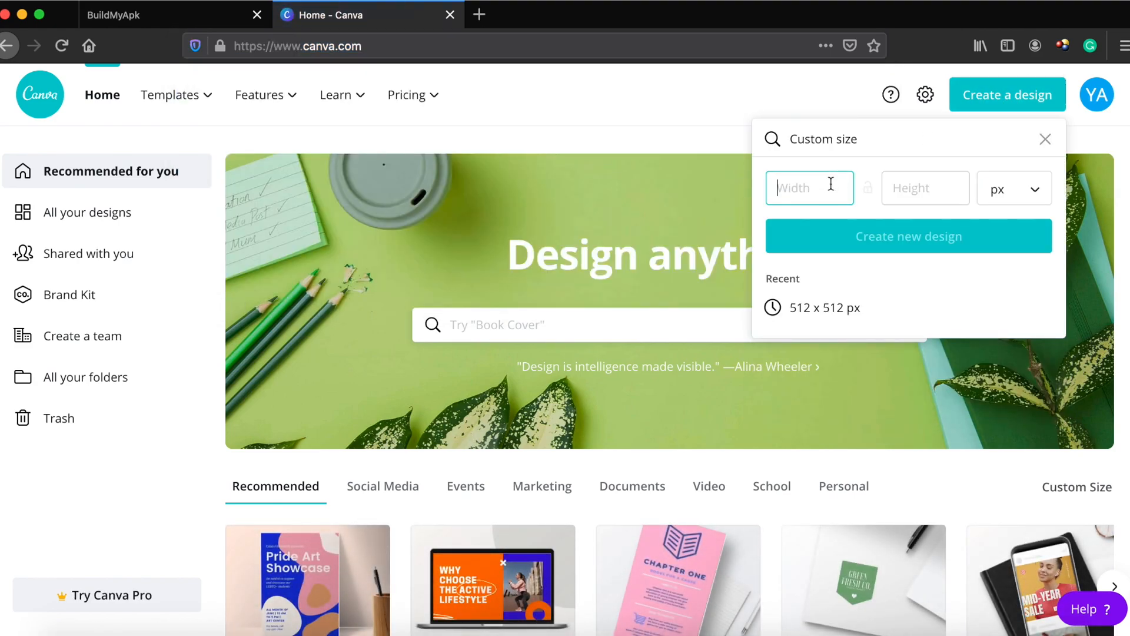
{"action": "type", "text": "512"}
{"action": "left_click", "coordinate": [931, 178]}
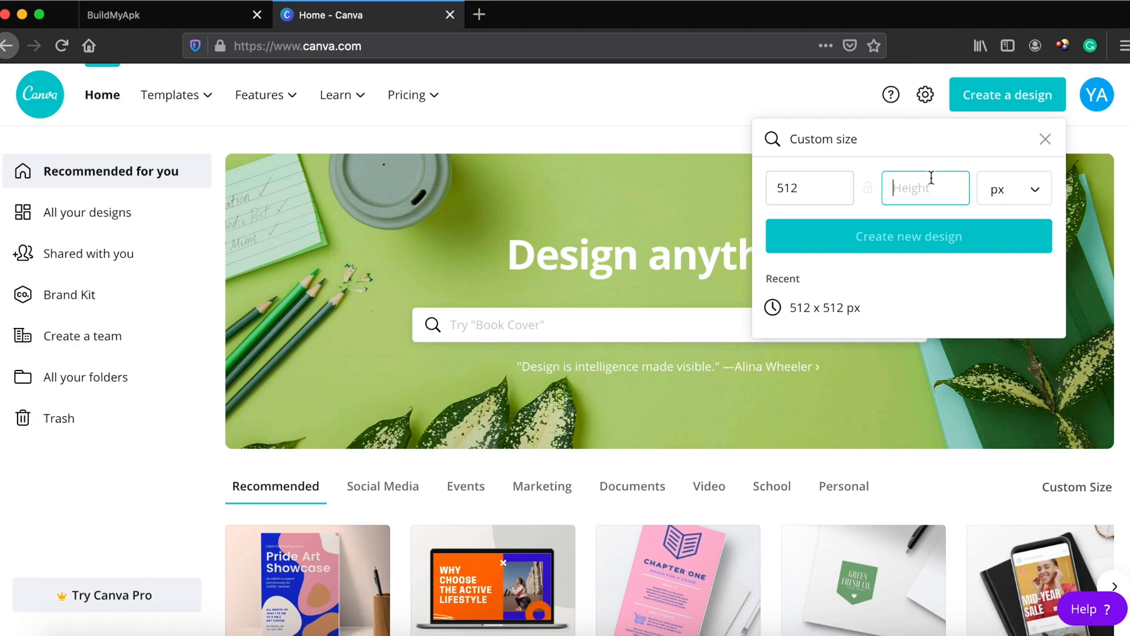
{"action": "type", "text": "512"}
{"action": "left_click", "coordinate": [920, 230]}
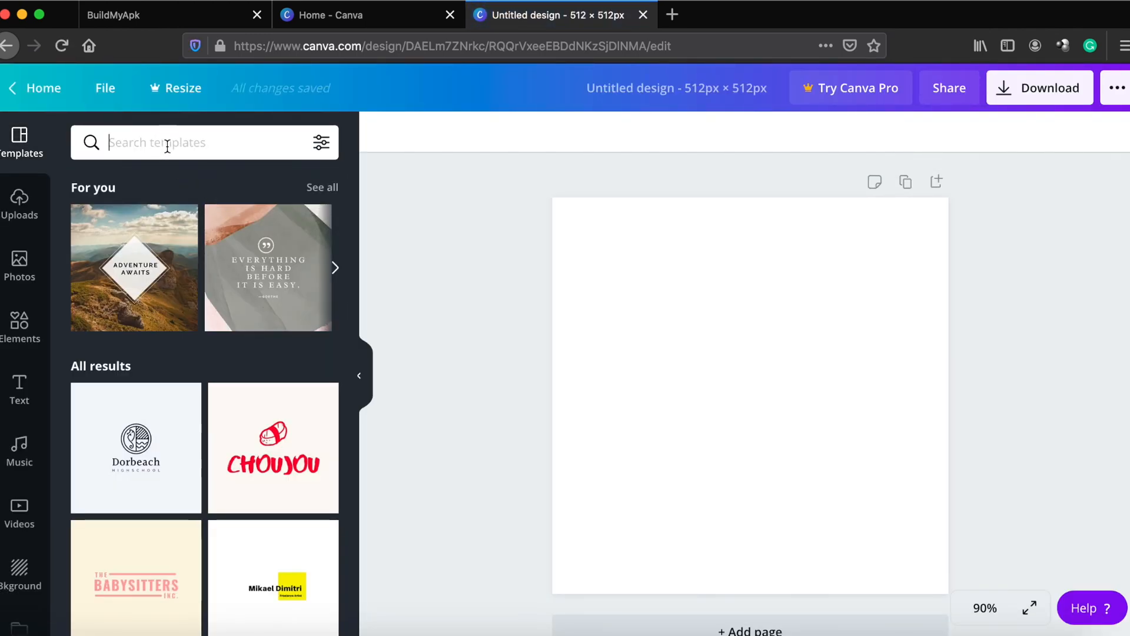
Search the design templates for "diwali" and apply the pink "Diwali celebration" template to the page.
{"action": "left_click", "coordinate": [167, 146]}
{"action": "type", "text": "diwalli"}
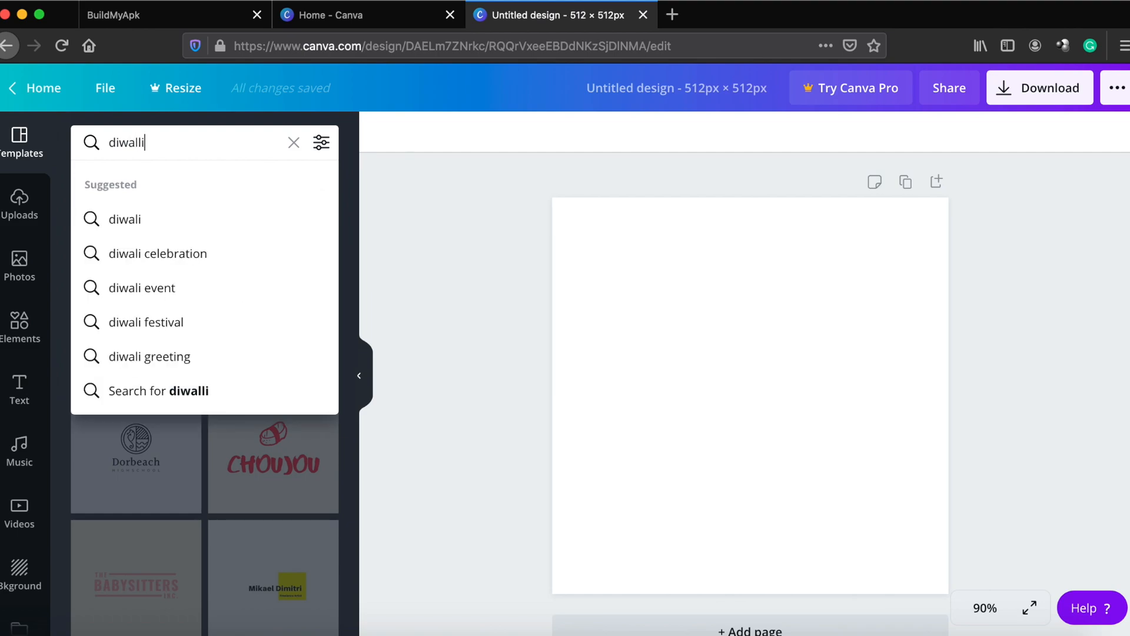
{"action": "key", "text": "BackSpace"}
{"action": "key", "text": "BackSpace"}
{"action": "type", "text": "i"}
{"action": "key", "text": "Return"}
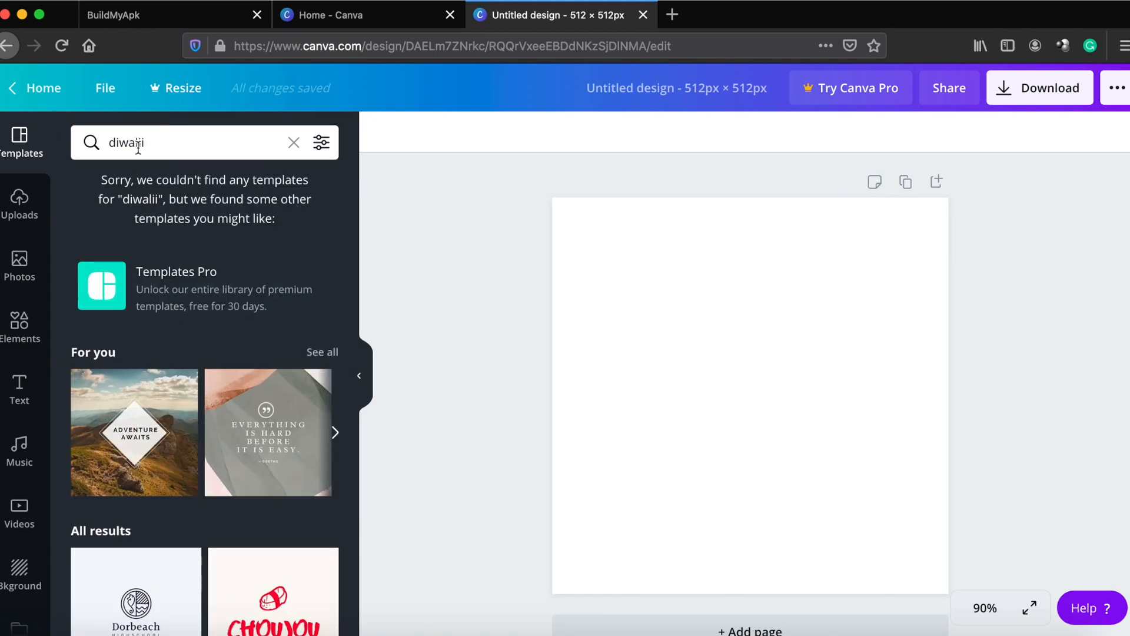
{"action": "left_click", "coordinate": [161, 139]}
{"action": "key", "text": "BackSpace"}
{"action": "key", "text": "Return"}
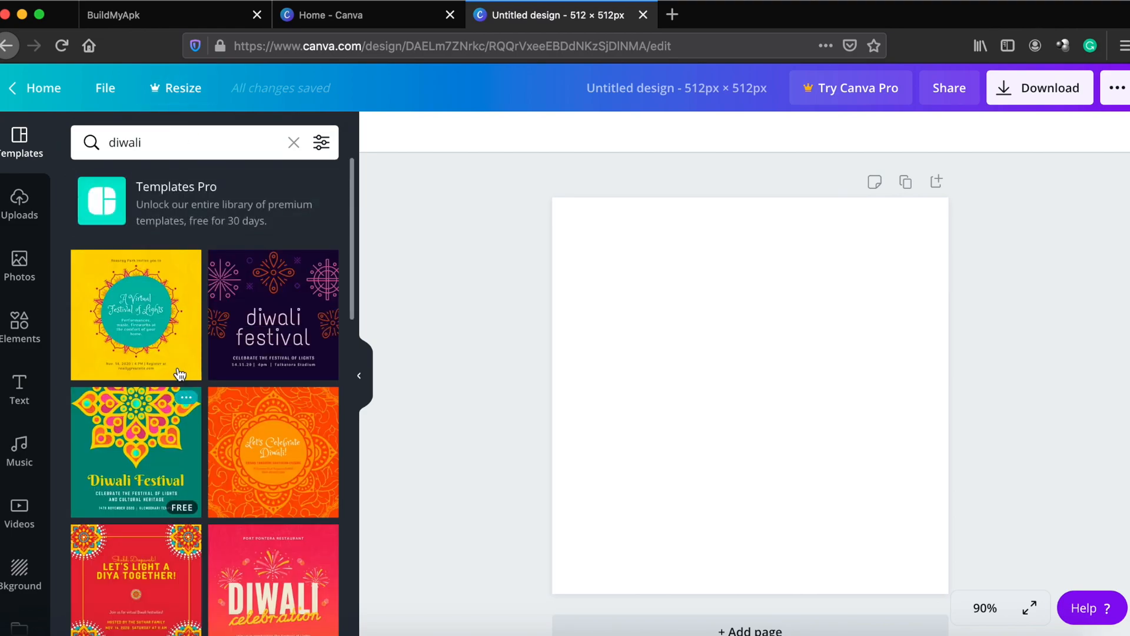
{"action": "scroll", "coordinate": [291, 530], "scroll_direction": "down", "scroll_amount": 3}
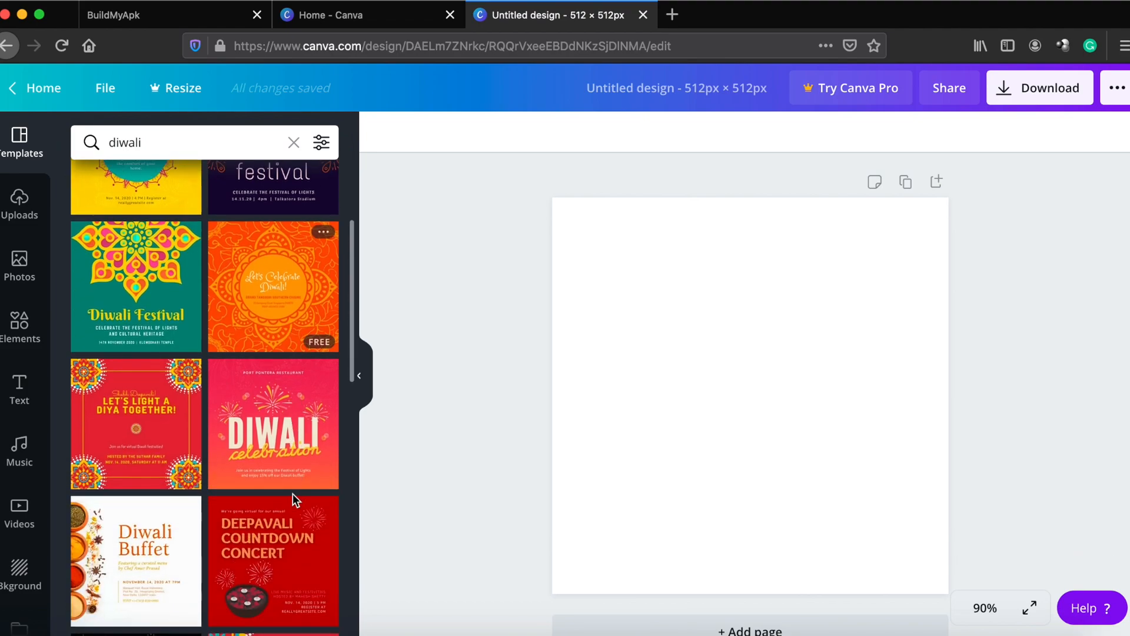
{"action": "left_click", "coordinate": [288, 455]}
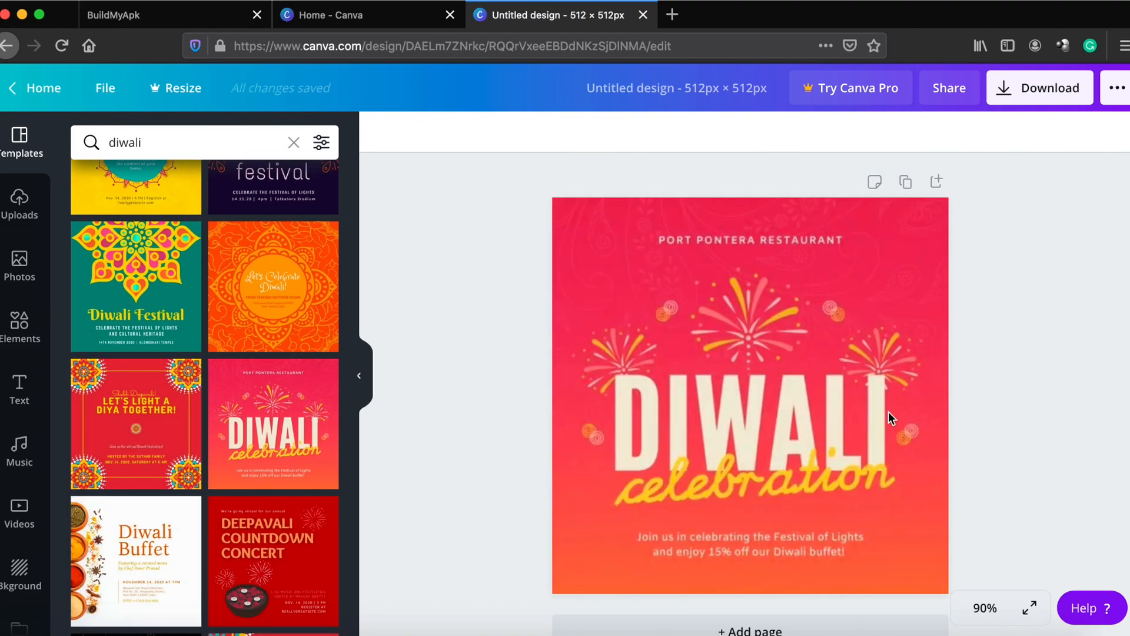
Replace the yellow script text "celebration" with "SMS".
{"action": "left_click", "coordinate": [817, 425]}
{"action": "left_click", "coordinate": [794, 420]}
{"action": "left_click", "coordinate": [768, 473]}
{"action": "double_click", "coordinate": [769, 471]}
{"action": "type", "text": "SMS"}
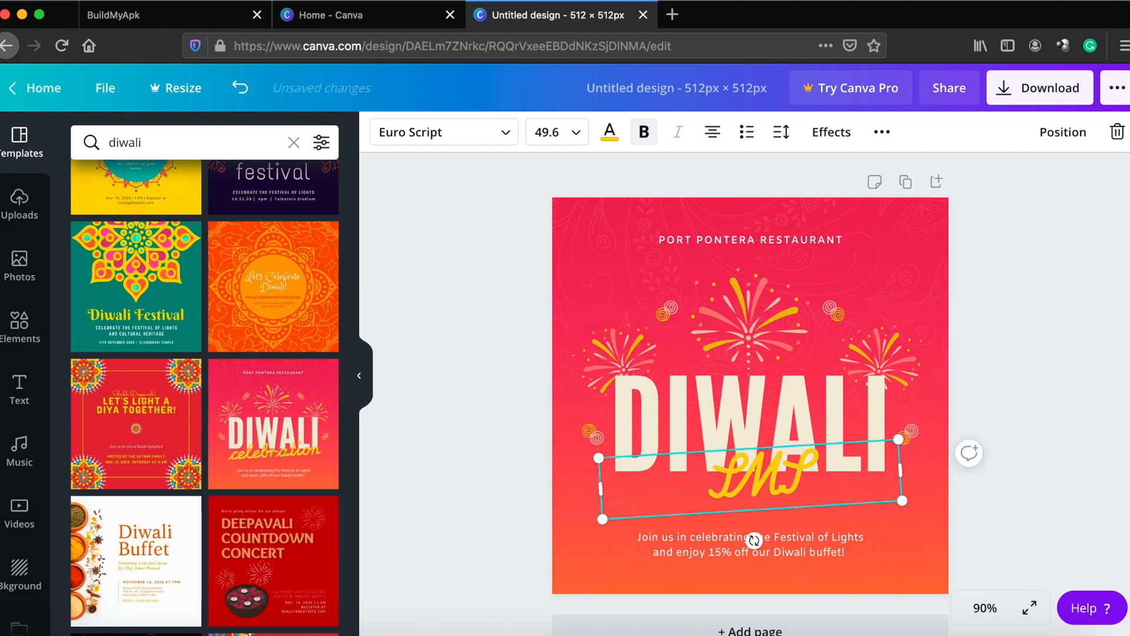
{"action": "left_click", "coordinate": [951, 396]}
Delete the "Join us in celebrating..." text and the "Port Pontera Restaurant" heading from the design.
{"action": "left_click", "coordinate": [752, 564]}
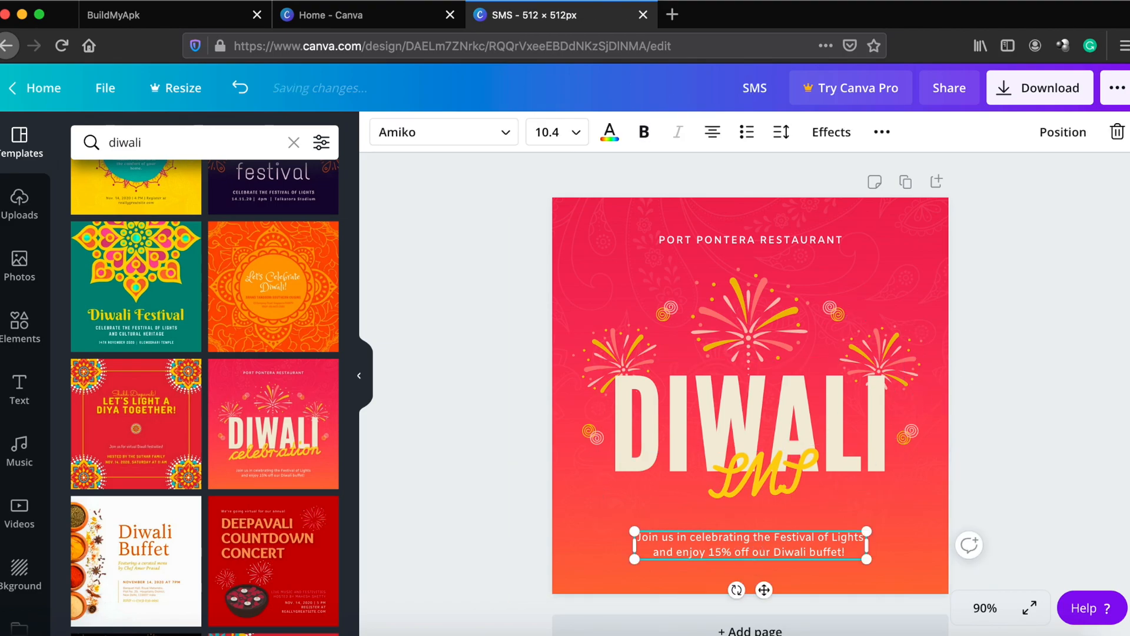
{"action": "key", "text": "Delete"}
{"action": "left_click", "coordinate": [744, 234]}
{"action": "key", "text": "Delete"}
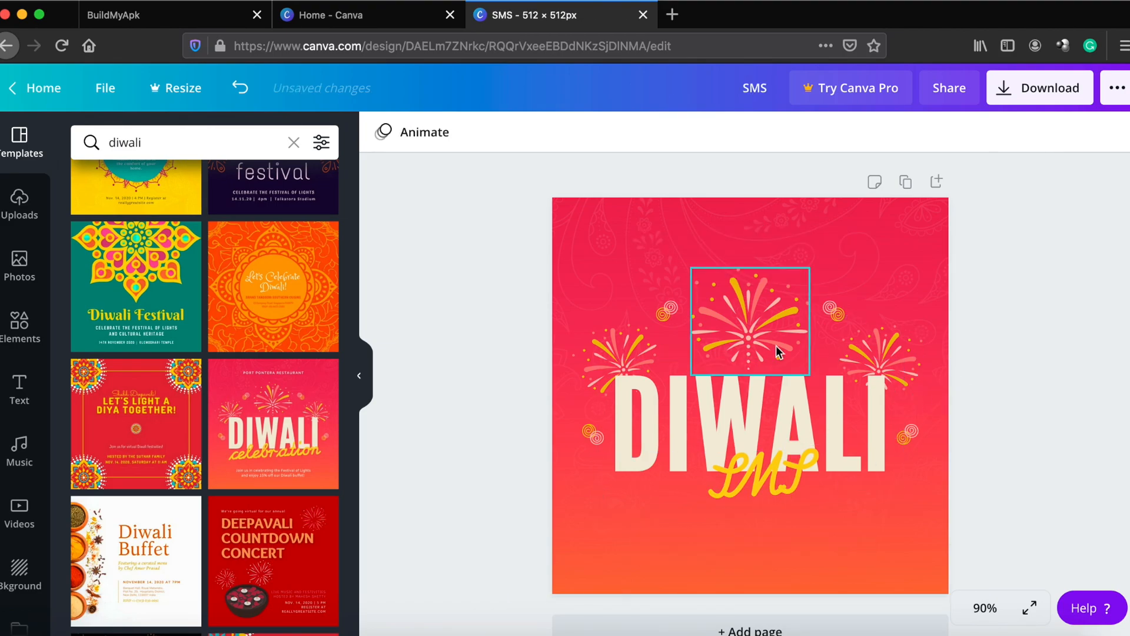
Select the three fireworks graphics together and move them higher above the DIWALI title.
{"action": "left_click", "coordinate": [757, 412]}
{"action": "left_click", "coordinate": [732, 335]}
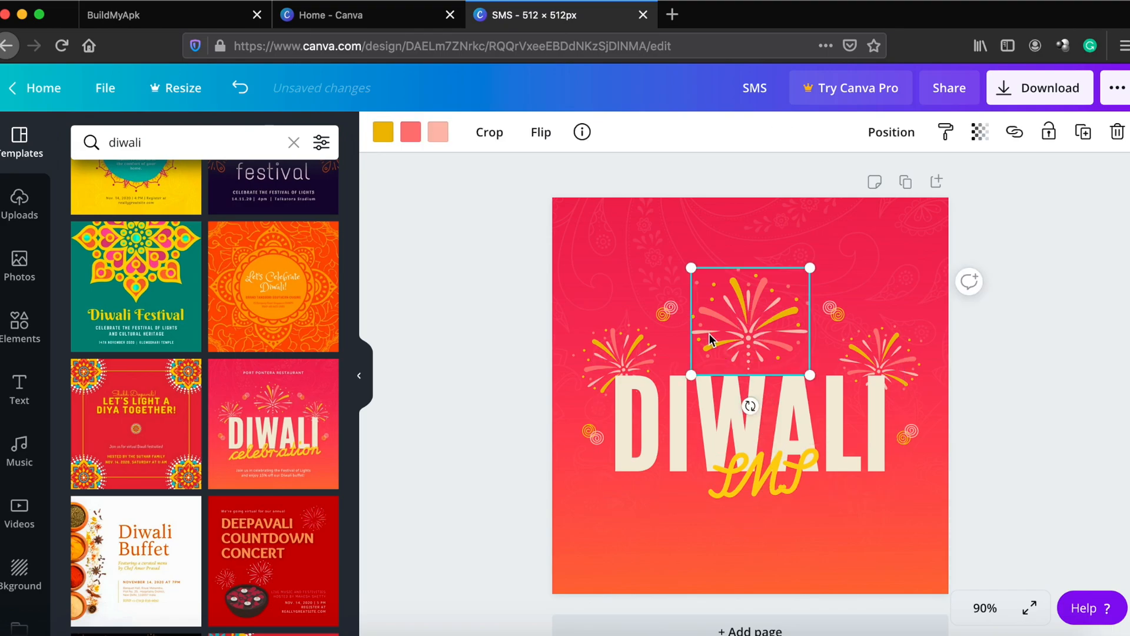
{"action": "left_click", "coordinate": [618, 360], "text": "shift"}
{"action": "left_click", "coordinate": [910, 353], "text": "shift"}
{"action": "left_click_drag", "start_coordinate": [761, 308], "coordinate": [760, 268]}
Move the DIWALI title slightly up and the SMS text down so the two no longer overlap.
{"action": "left_click", "coordinate": [741, 419]}
{"action": "left_click_drag", "start_coordinate": [757, 416], "coordinate": [757, 399]}
{"action": "left_click_drag", "start_coordinate": [753, 487], "coordinate": [748, 525]}
{"action": "left_click", "coordinate": [984, 306]}
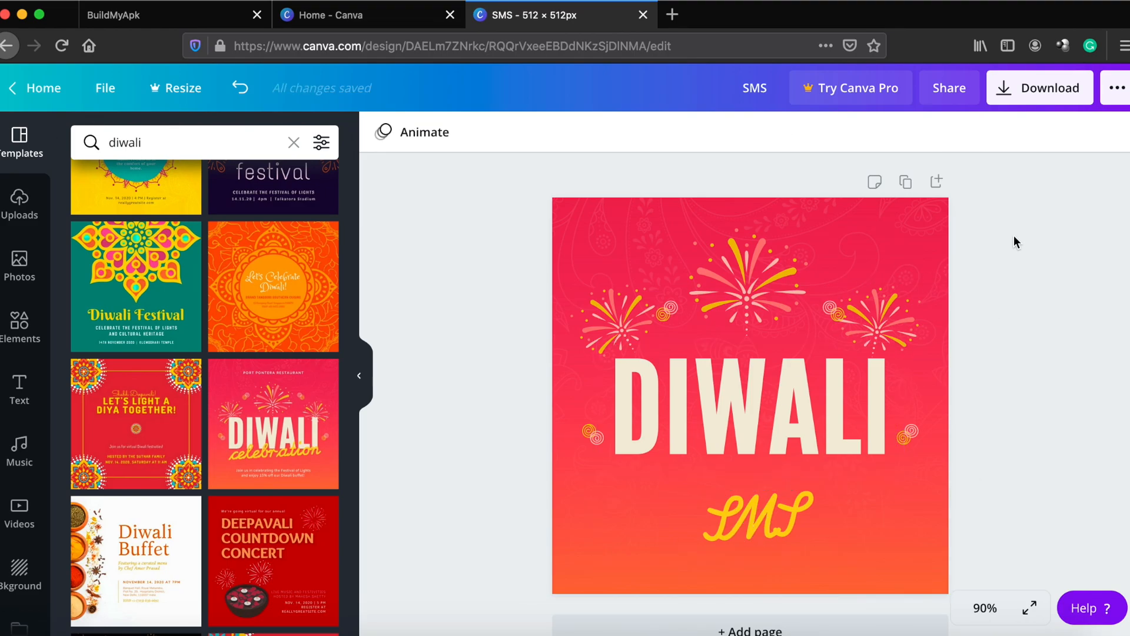
Download the icon design as a free watermarked PNG draft and close the referral dialog.
{"action": "left_click", "coordinate": [1052, 102]}
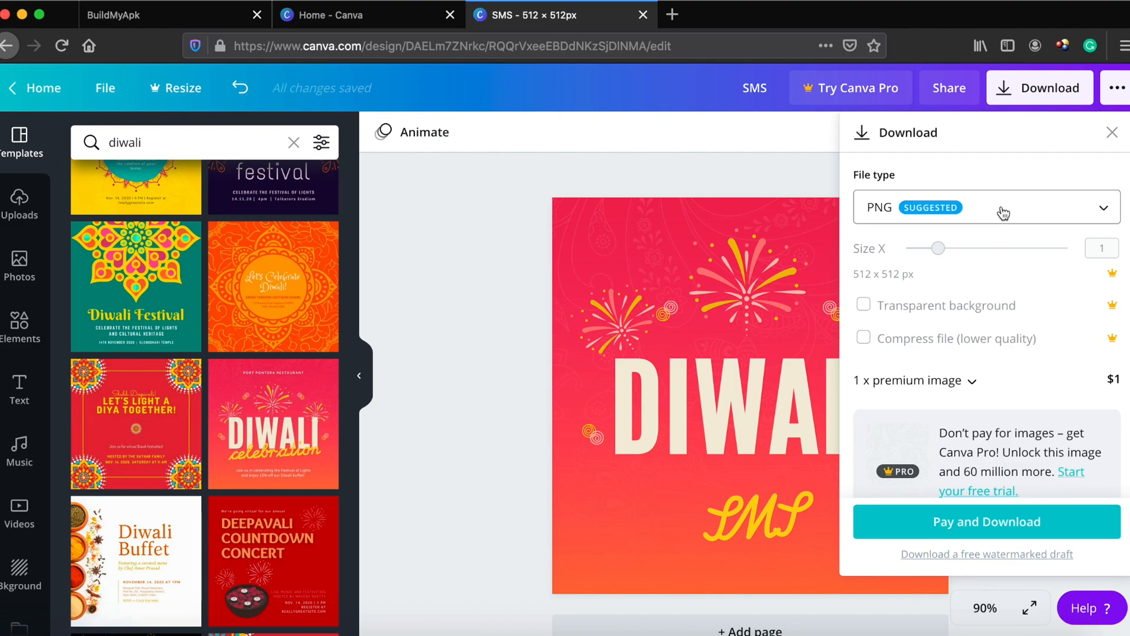
{"action": "scroll", "coordinate": [987, 440], "scroll_direction": "down", "scroll_amount": 1}
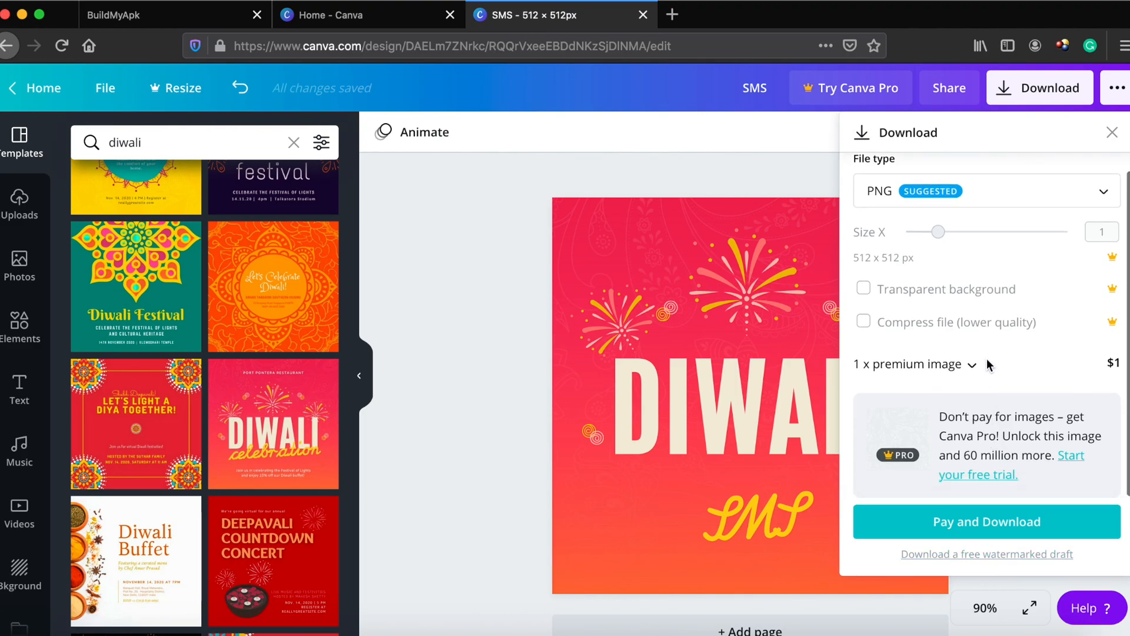
{"action": "left_click", "coordinate": [965, 557]}
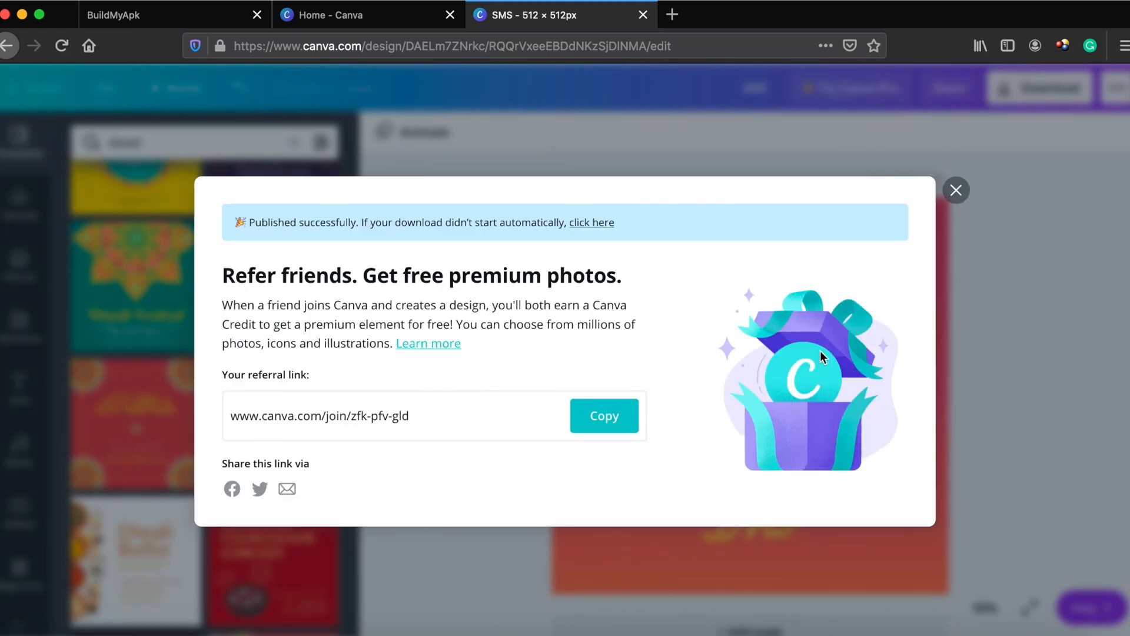
{"action": "left_click", "coordinate": [676, 423]}
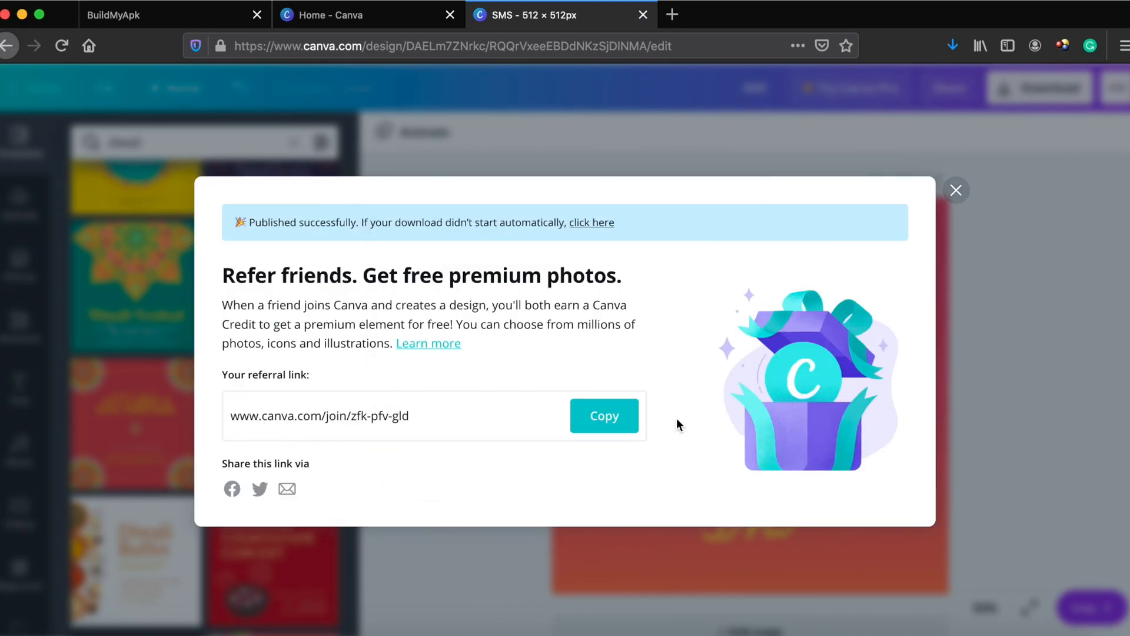
{"action": "left_click", "coordinate": [956, 189]}
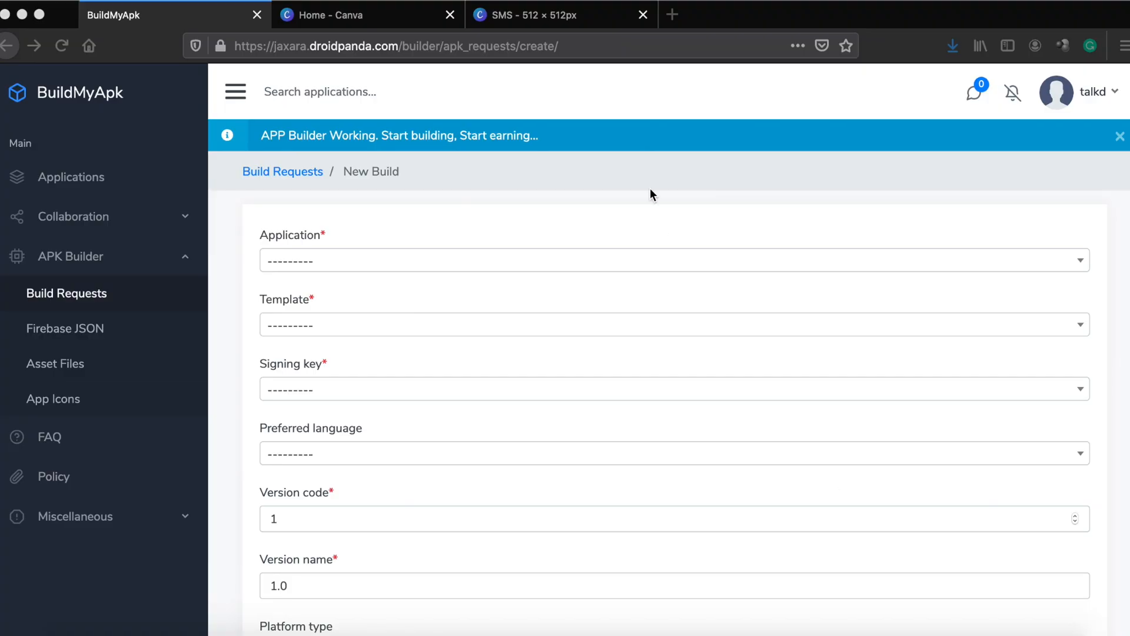
In BuildMyApk's new build form, choose application My Awesome SMS App, template MultiPurposeSMS, signing key bausy.jks and preferred language English (en).
{"action": "left_click", "coordinate": [439, 261]}
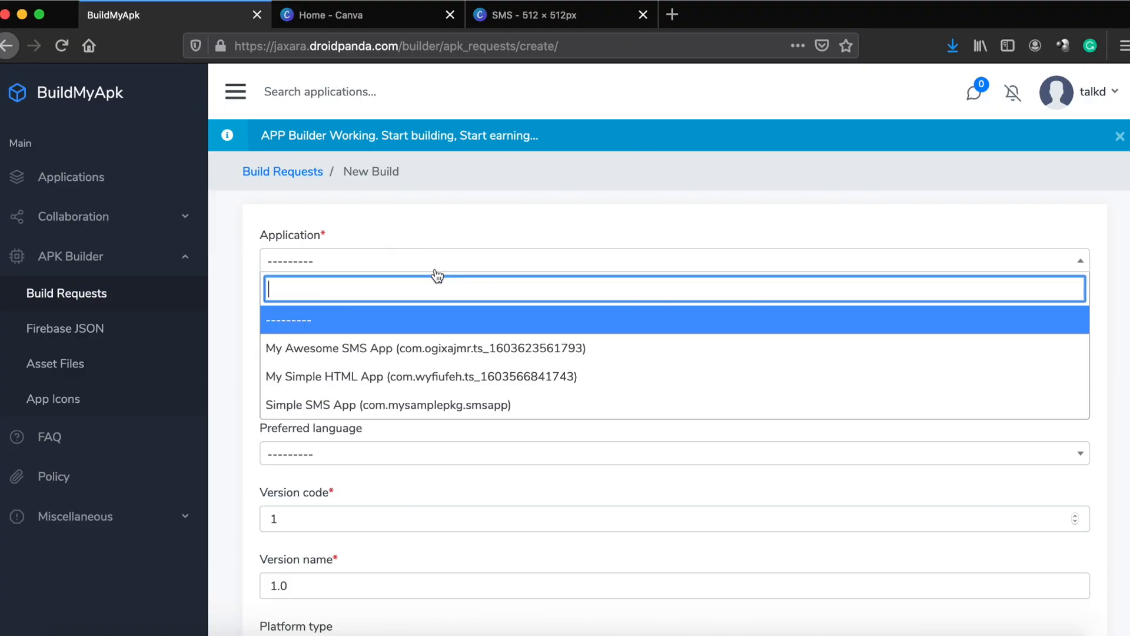
{"action": "left_click", "coordinate": [410, 345]}
{"action": "left_click", "coordinate": [359, 331]}
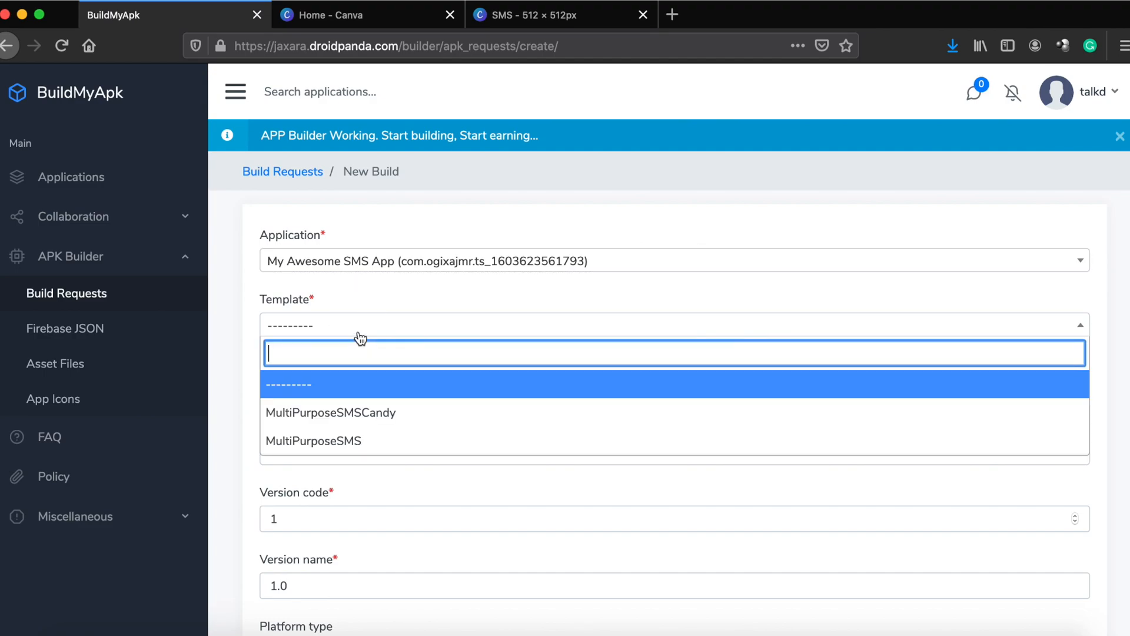
{"action": "left_click", "coordinate": [337, 439]}
{"action": "left_click", "coordinate": [339, 397]}
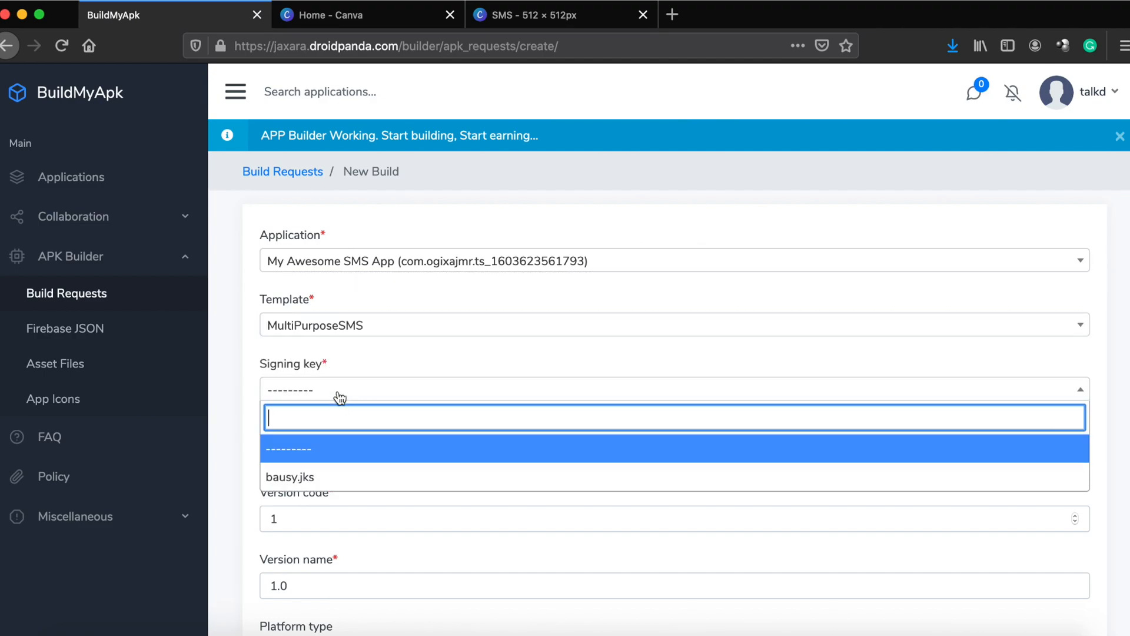
{"action": "left_click", "coordinate": [322, 468]}
{"action": "left_click", "coordinate": [321, 466]}
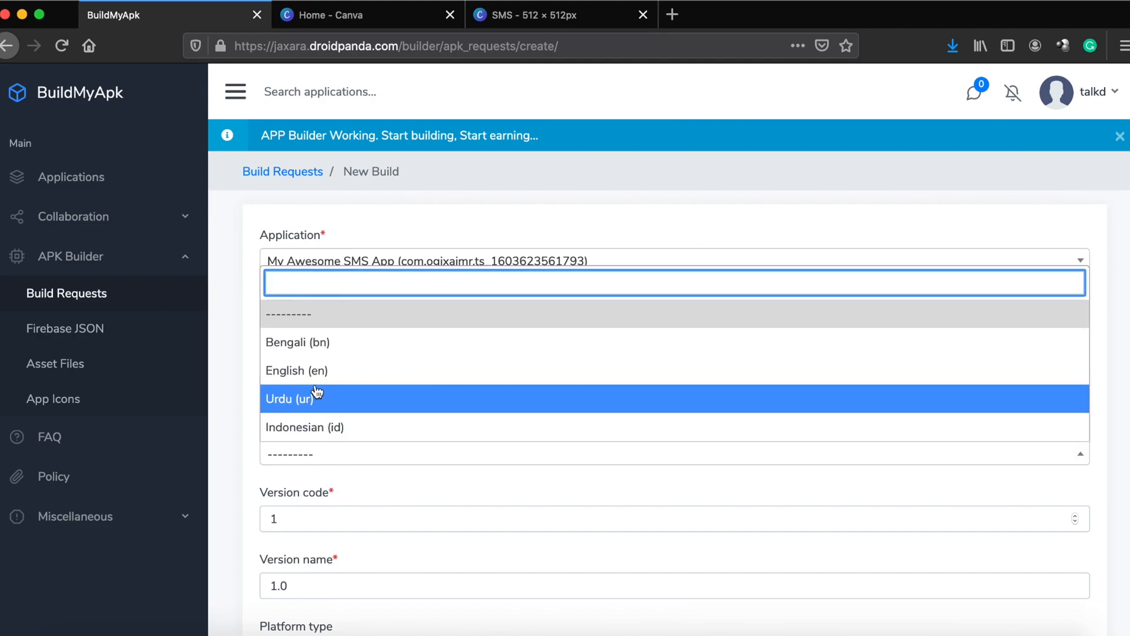
{"action": "left_click", "coordinate": [315, 371]}
Set the build type to Android: Build APK & AAB and attach SMS.png from the smsapp folder as the app icon.
{"action": "scroll", "coordinate": [336, 497], "scroll_direction": "down", "scroll_amount": 4}
{"action": "scroll", "coordinate": [342, 459], "scroll_direction": "down", "scroll_amount": 4}
{"action": "left_click", "coordinate": [341, 353]}
{"action": "left_click", "coordinate": [339, 434]}
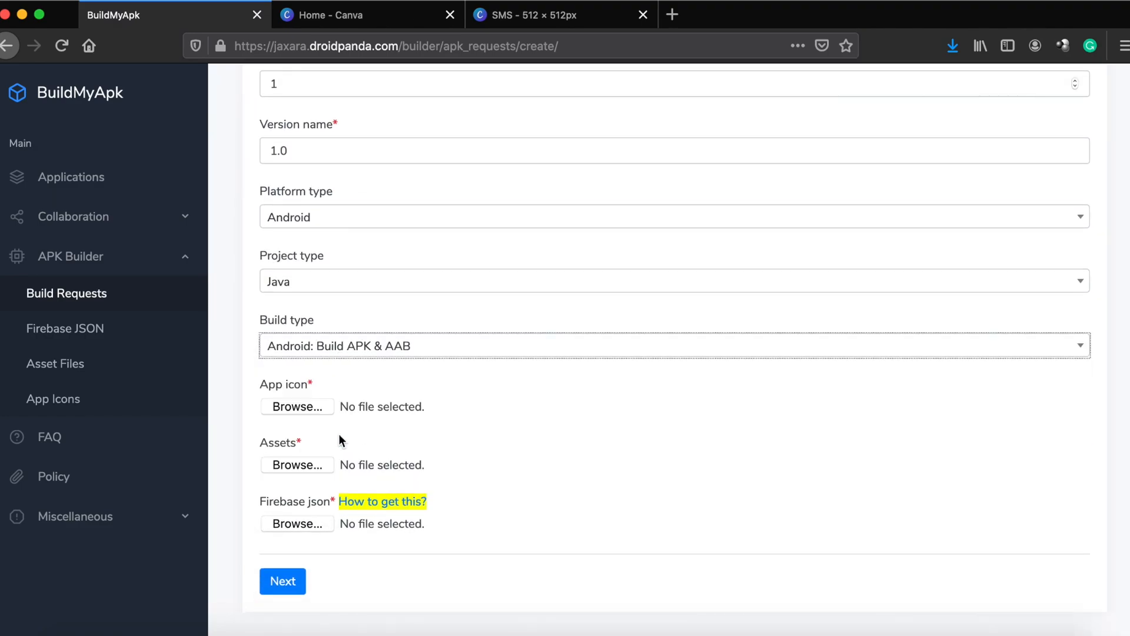
{"action": "left_click", "coordinate": [78, 630]}
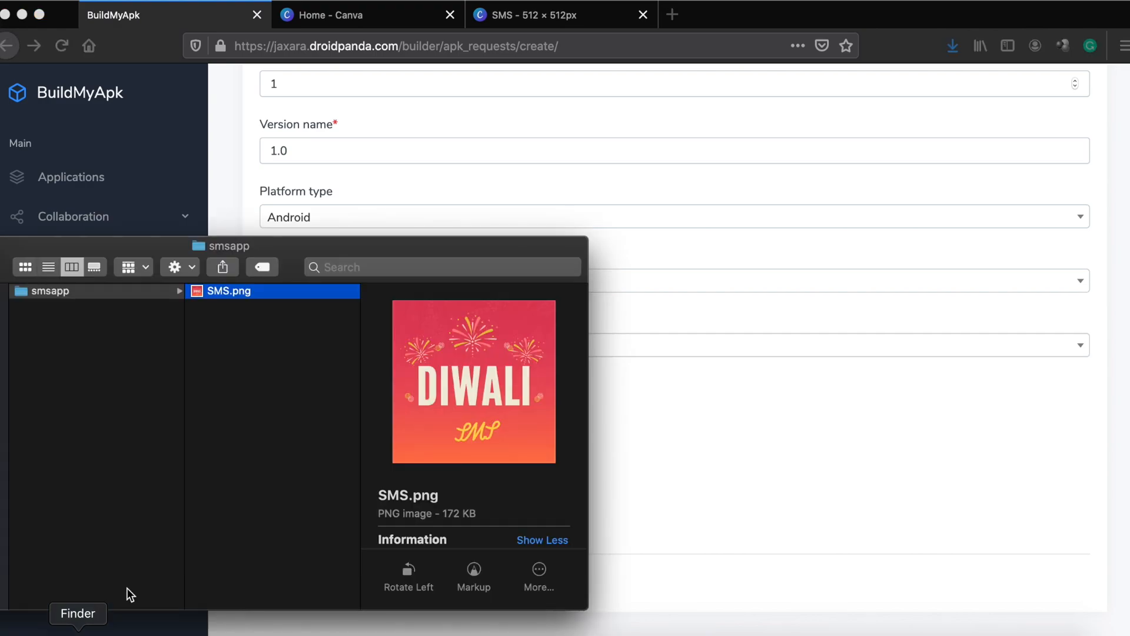
{"action": "left_click_drag", "start_coordinate": [217, 297], "coordinate": [324, 406]}
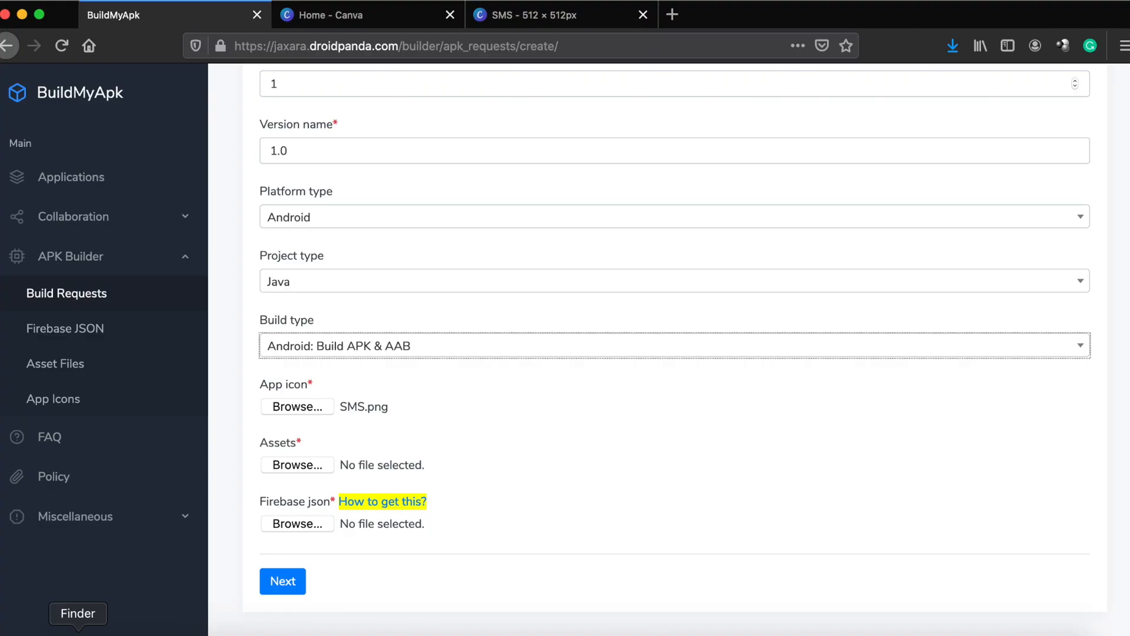
Create a new folder named "apps" inside the smsapp folder in Finder.
{"action": "left_click", "coordinate": [77, 633]}
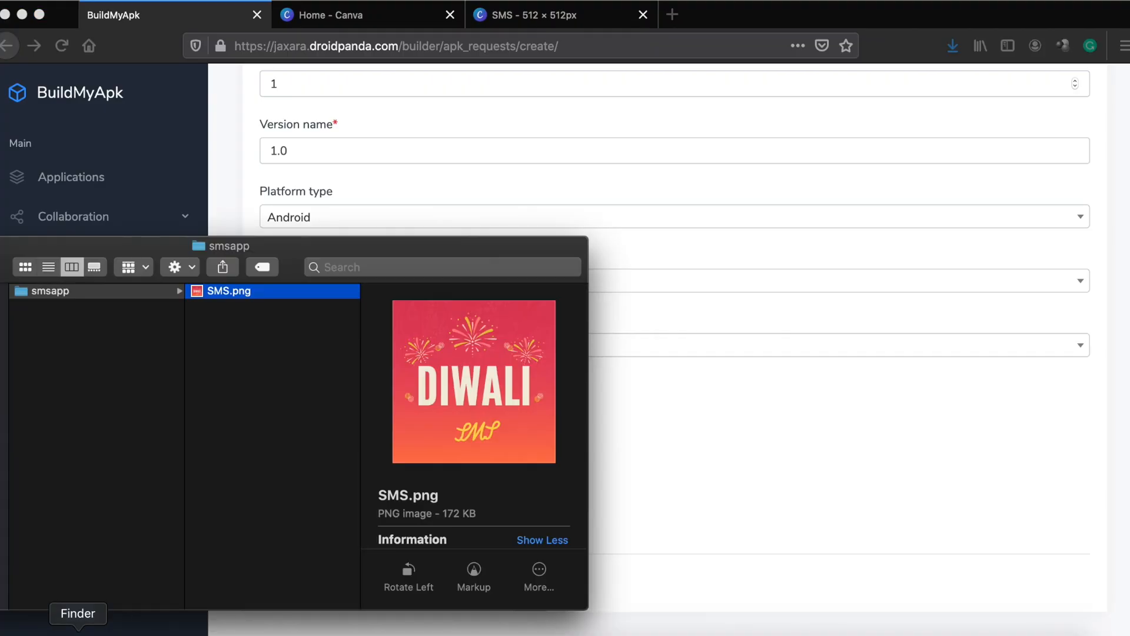
{"action": "left_click", "coordinate": [272, 441]}
{"action": "right_click", "coordinate": [272, 440]}
{"action": "left_click", "coordinate": [303, 449]}
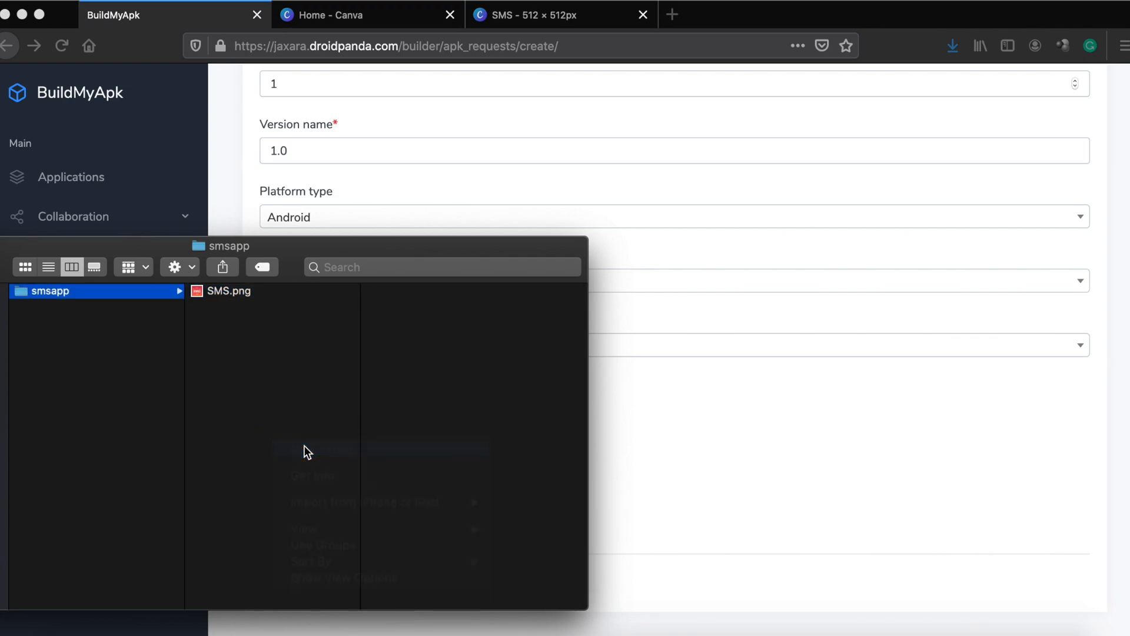
{"action": "type", "text": "ap"}
{"action": "key", "text": "Return"}
{"action": "key", "text": "Left"}
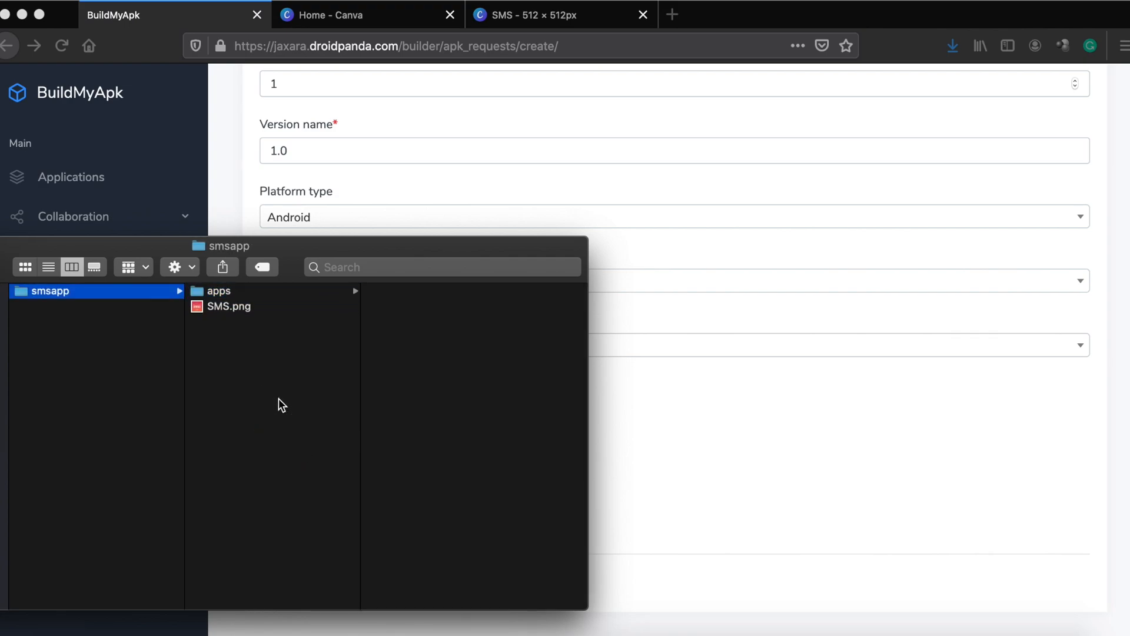
Compress the apps folder into apps.zip and attach the archive as the build request's Assets file.
{"action": "right_click", "coordinate": [228, 299]}
{"action": "left_click", "coordinate": [289, 365]}
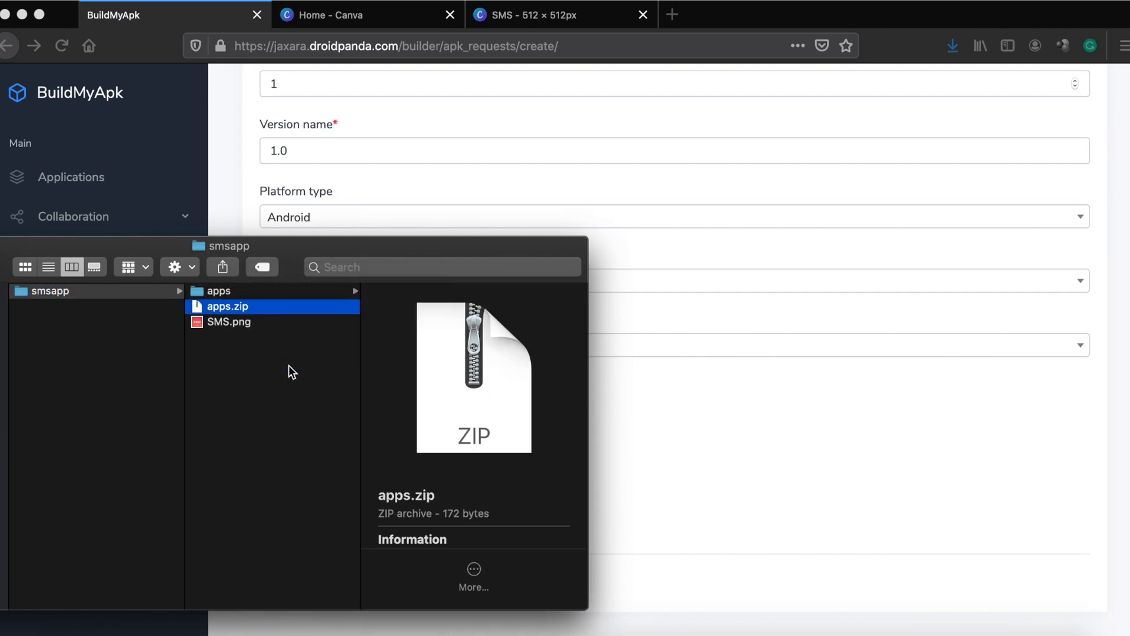
{"action": "left_click_drag", "start_coordinate": [226, 316], "coordinate": [301, 464]}
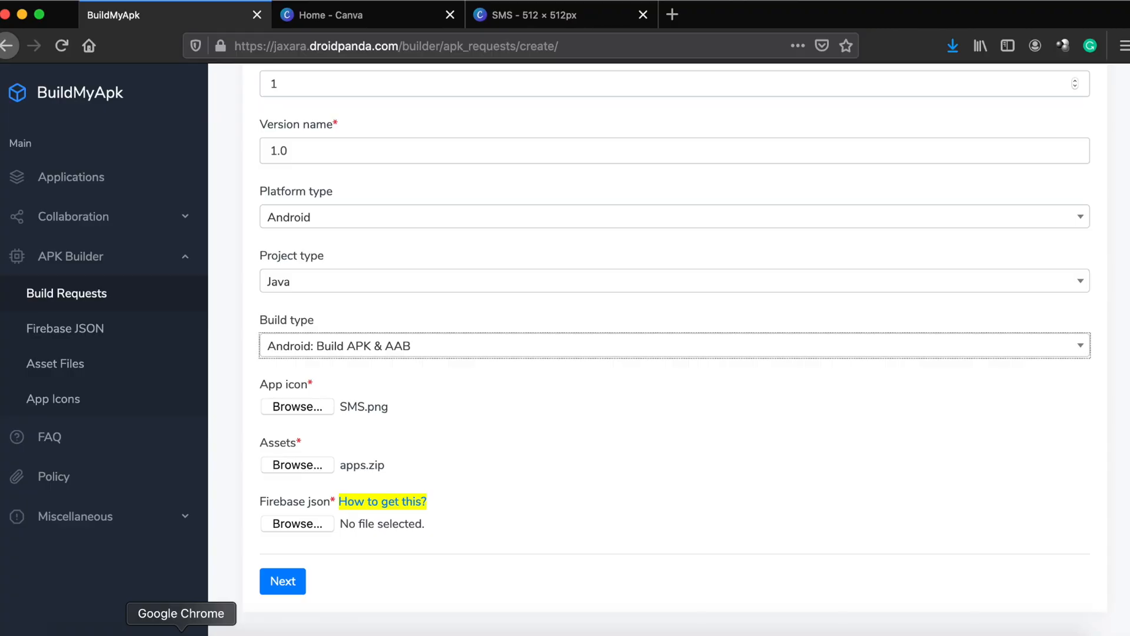
Open the My Awesome SMS App details in a separate BuildMyApk browser tab and copy the package name.
{"action": "left_click", "coordinate": [181, 634]}
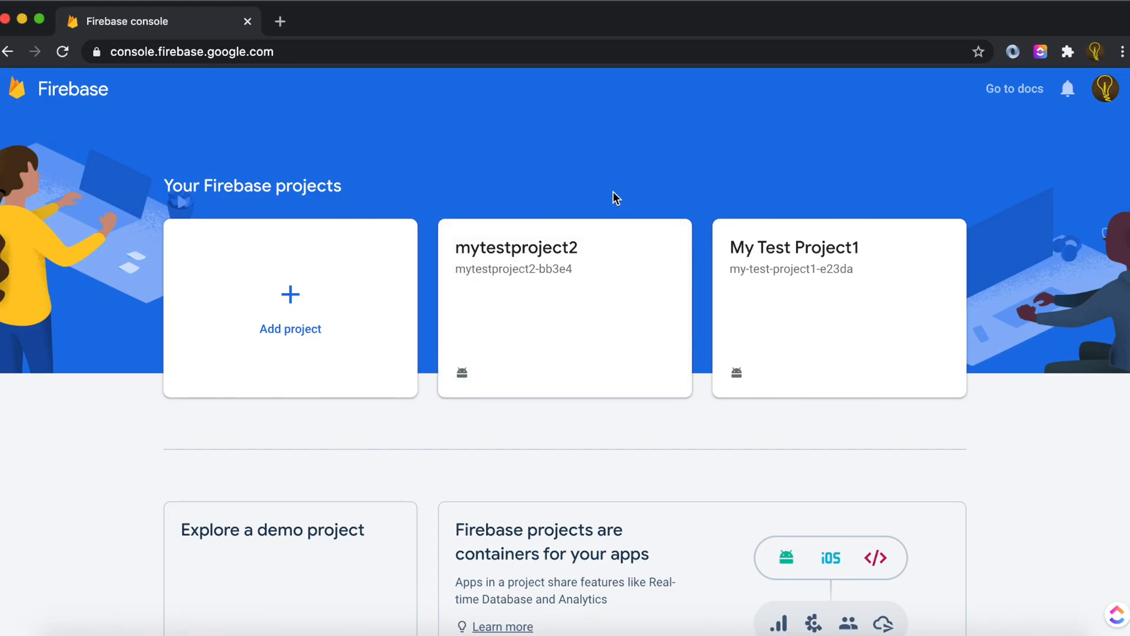
{"action": "key", "text": "super+Tab"}
{"action": "scroll", "coordinate": [305, 231], "scroll_direction": "up", "scroll_amount": 10}
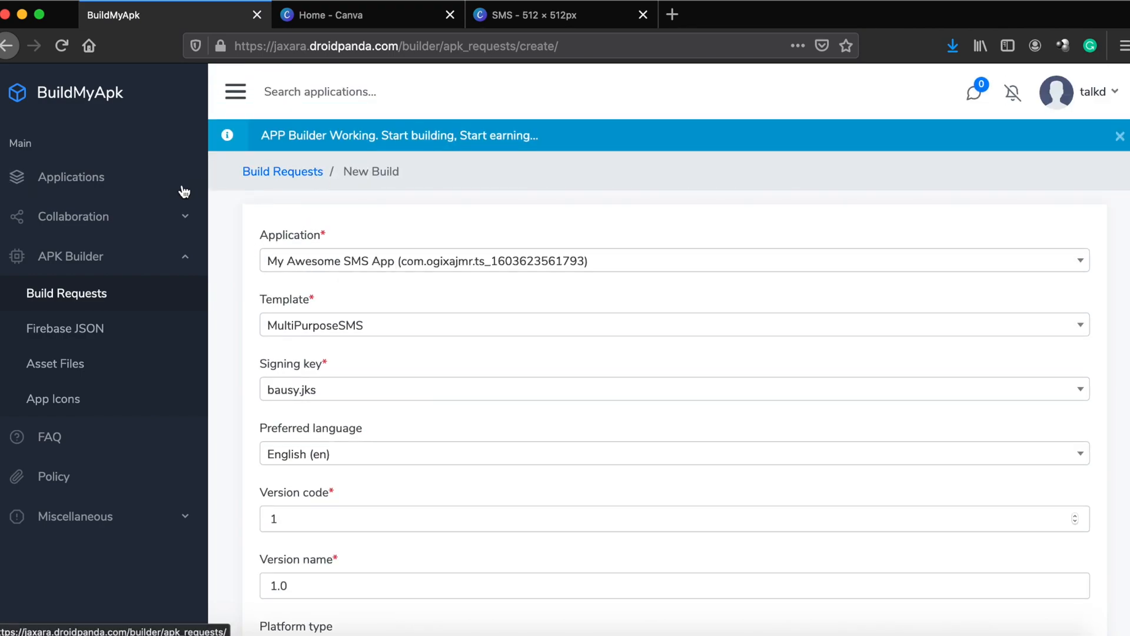
{"action": "left_click", "coordinate": [101, 175], "text": "super"}
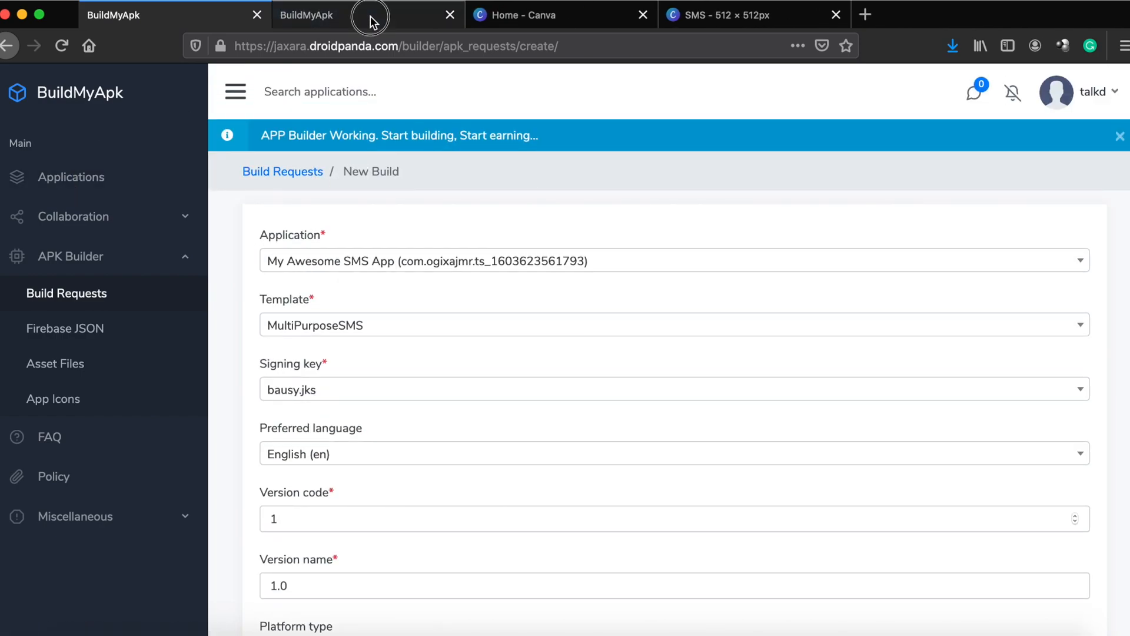
{"action": "left_click", "coordinate": [371, 18]}
{"action": "left_click", "coordinate": [384, 376]}
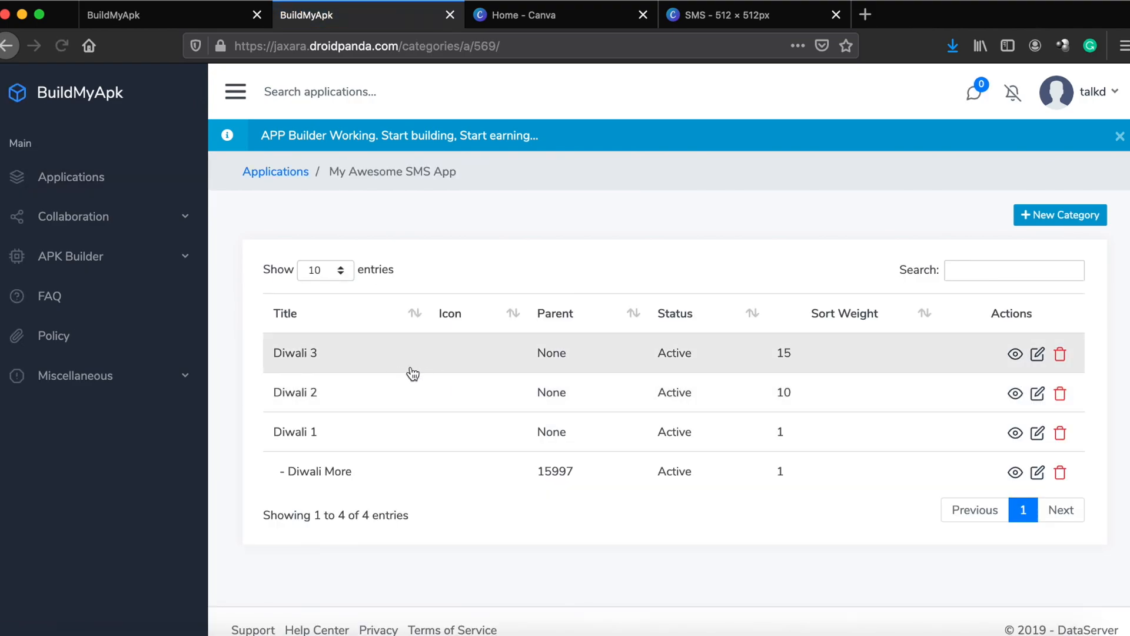
{"action": "key", "text": "super+Left"}
{"action": "left_click", "coordinate": [1024, 376]}
{"action": "left_click_drag", "start_coordinate": [633, 320], "coordinate": [441, 319]}
{"action": "key", "text": "ctrl+c"}
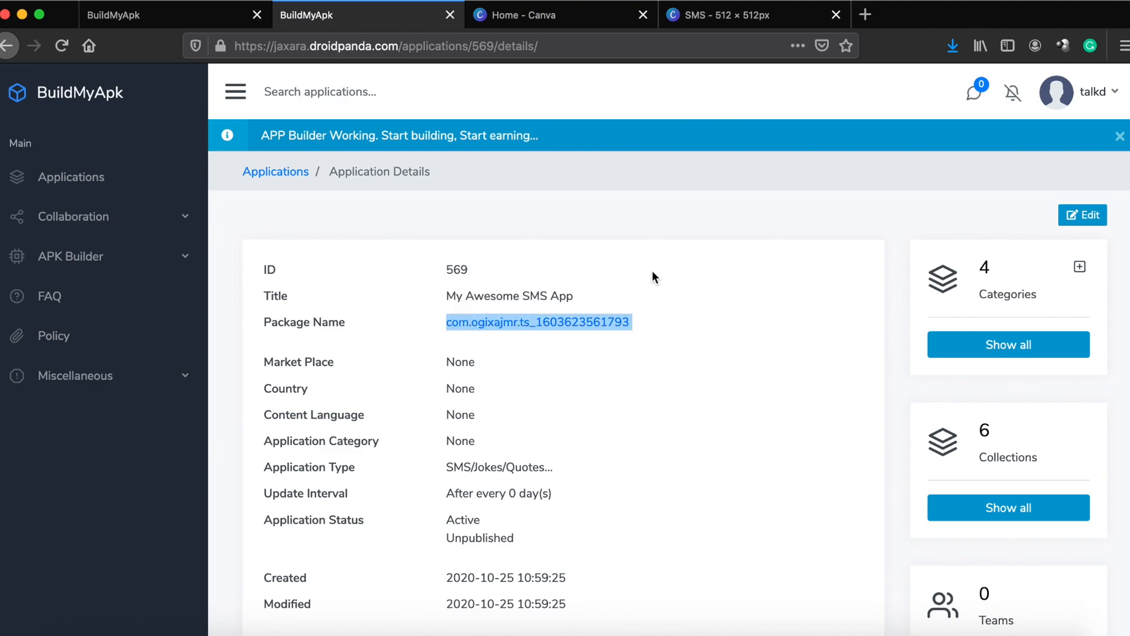
{"action": "left_click", "coordinate": [669, 300]}
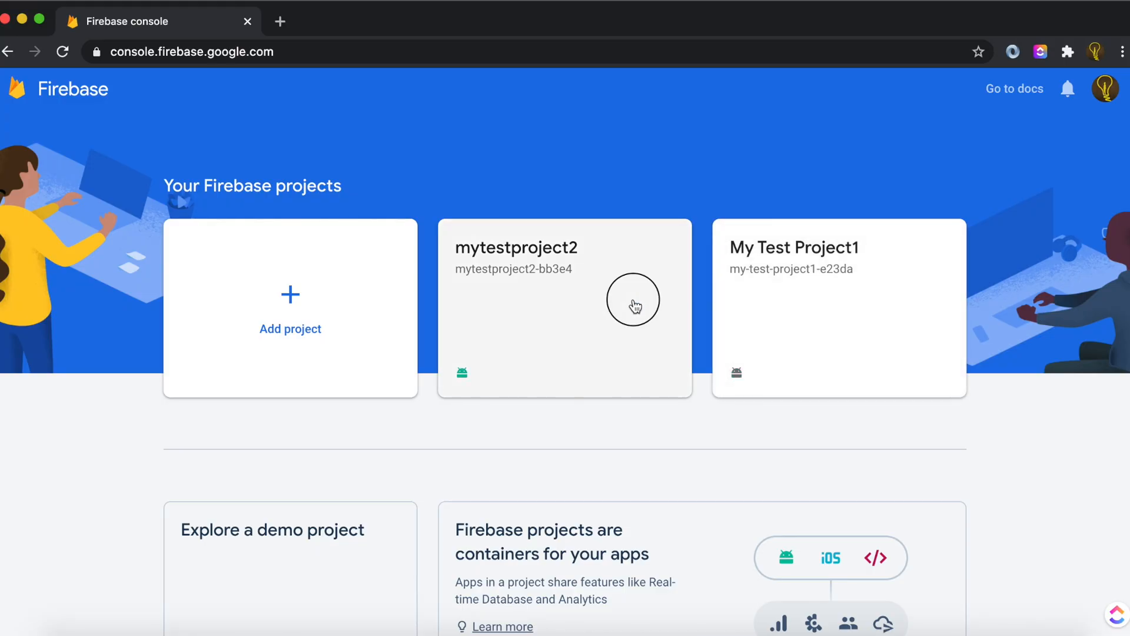
{"action": "left_click", "coordinate": [635, 305]}
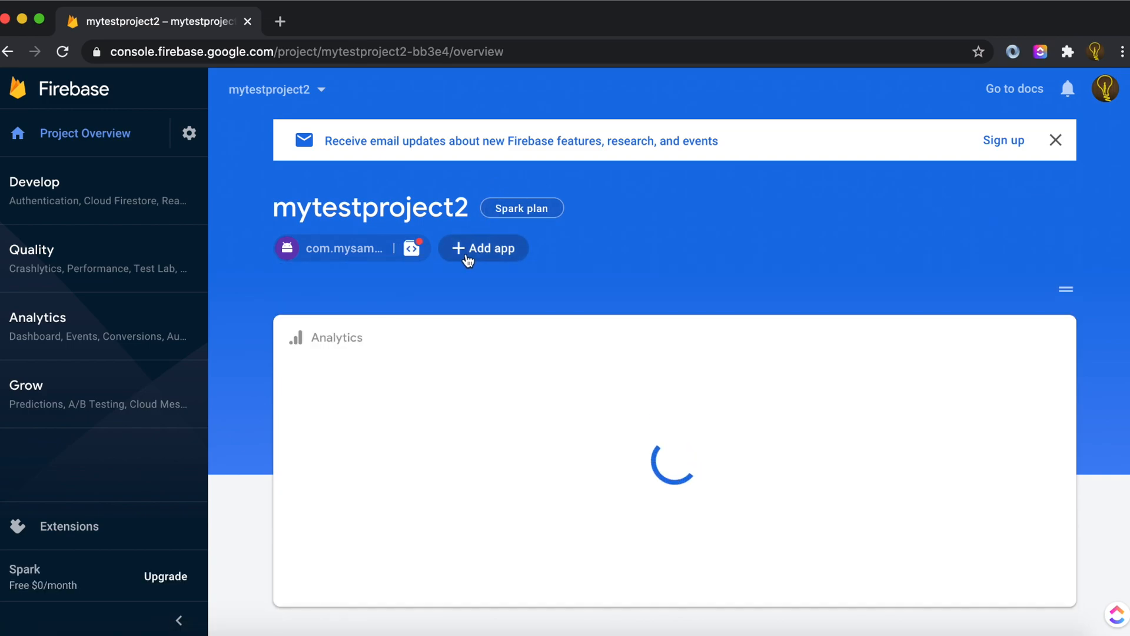
{"action": "left_click", "coordinate": [467, 257]}
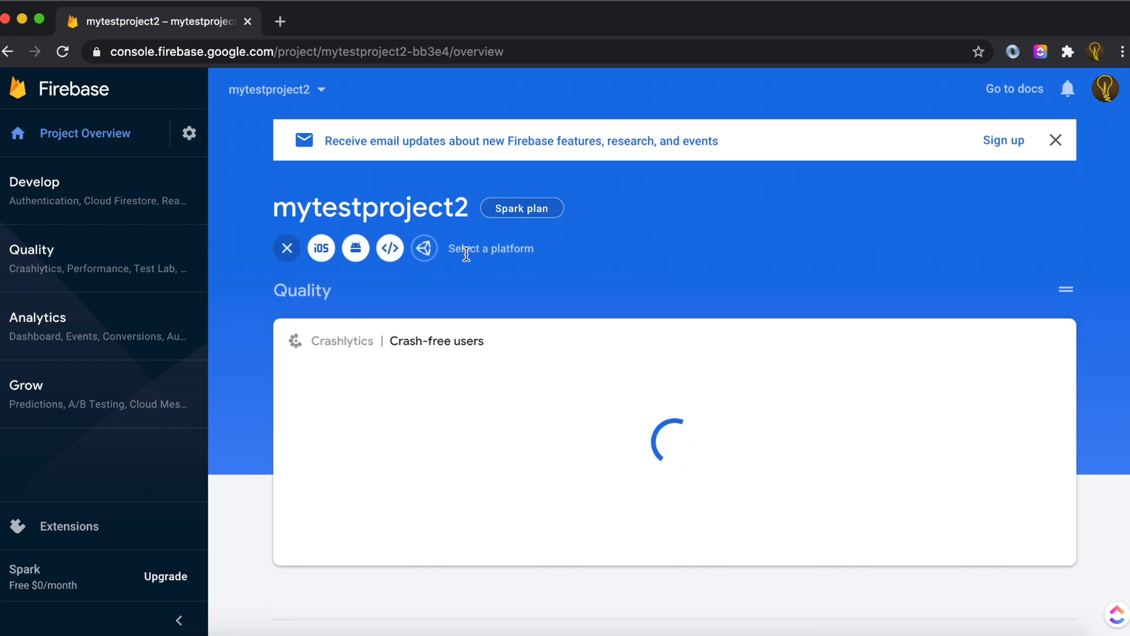
{"action": "left_click", "coordinate": [356, 252]}
{"action": "left_click", "coordinate": [335, 277]}
{"action": "key", "text": "ctrl+v"}
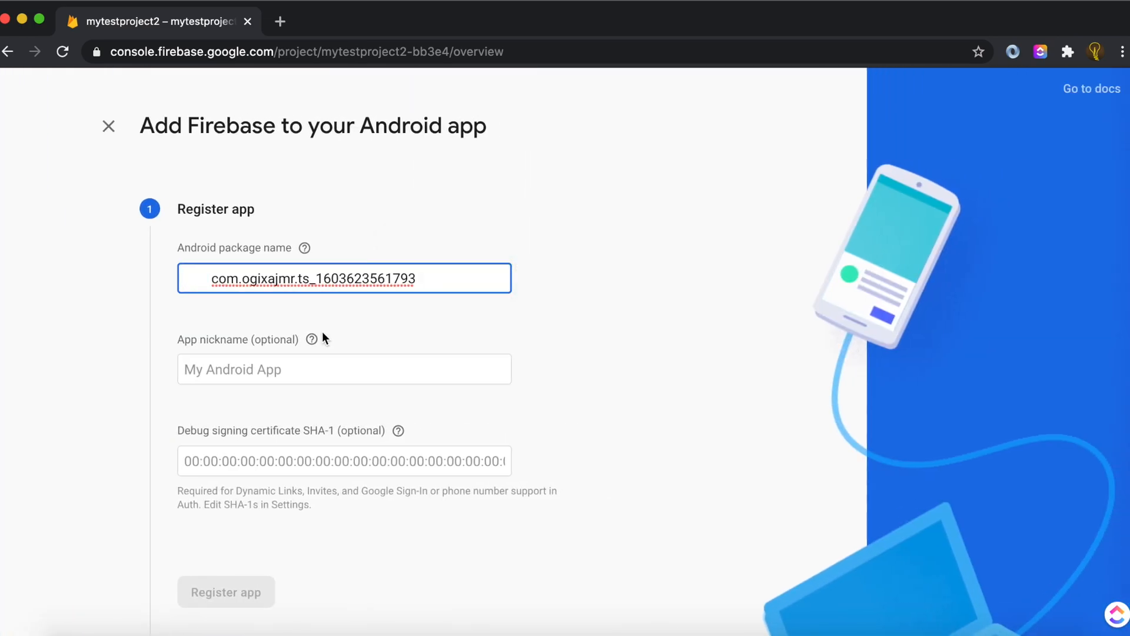
{"action": "left_click", "coordinate": [207, 278]}
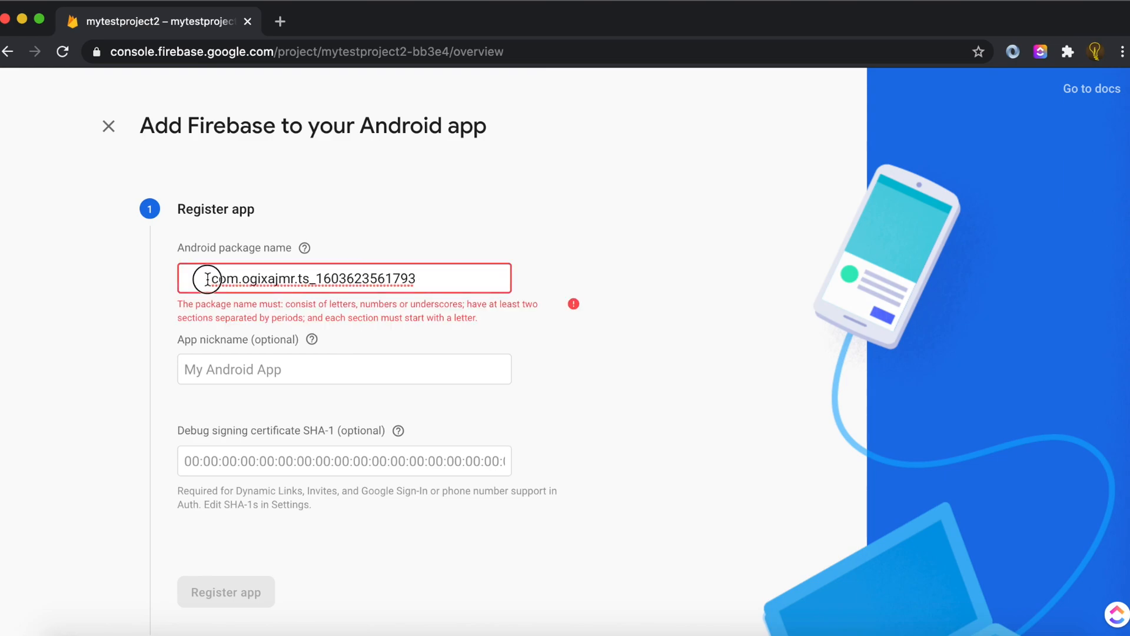
{"action": "key", "text": "BackSpace"}
{"action": "left_click", "coordinate": [243, 591]}
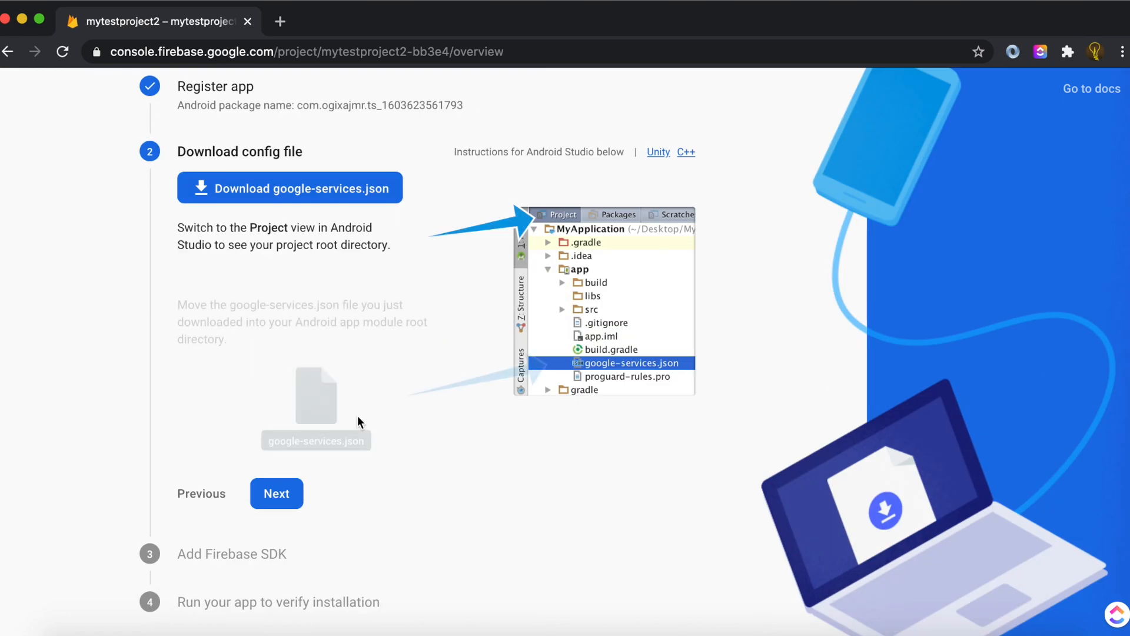
Pass through the config file and Firebase SDK stages, skip the installation check and return to the project overview.
{"action": "left_click", "coordinate": [277, 503]}
{"action": "scroll", "coordinate": [307, 512], "scroll_direction": "down", "scroll_amount": 5}
{"action": "left_click", "coordinate": [283, 539]}
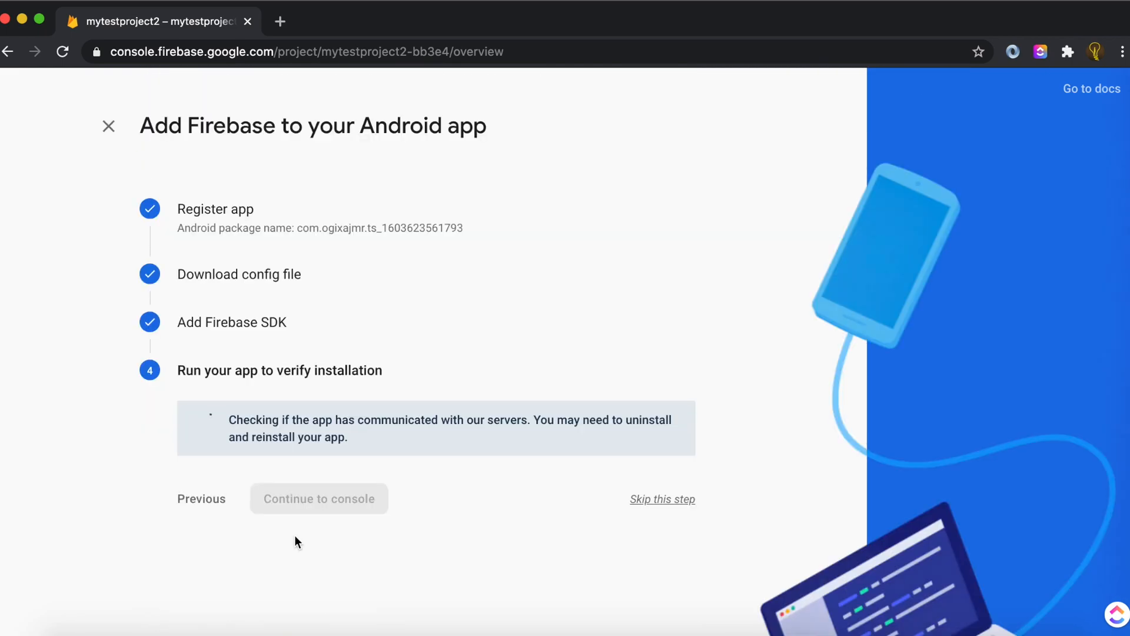
{"action": "left_click", "coordinate": [651, 498]}
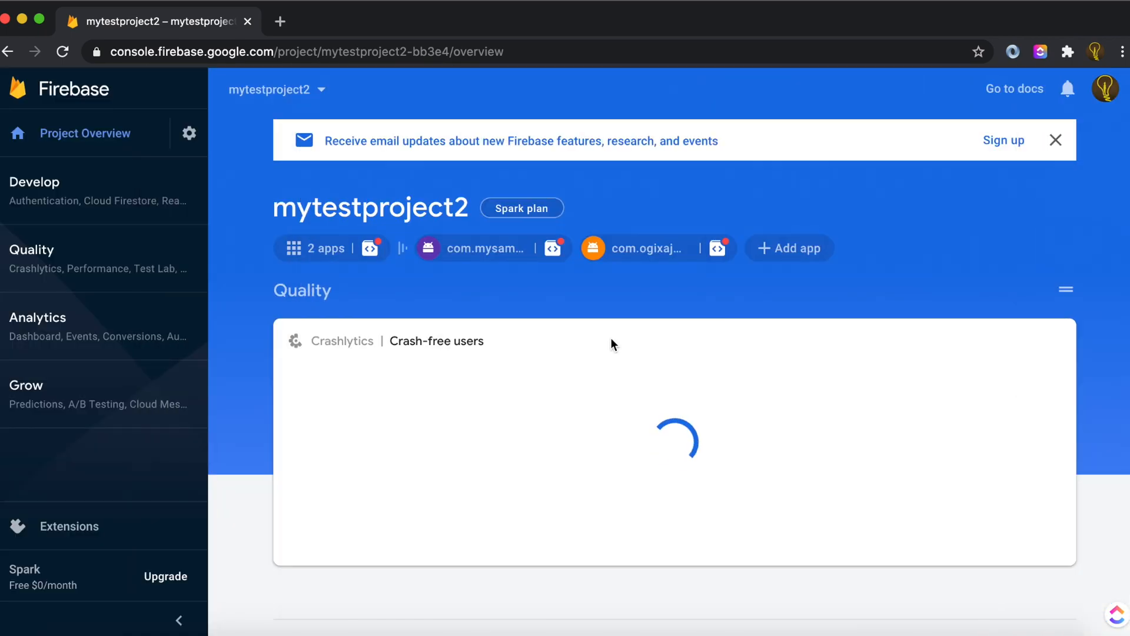
{"action": "left_click", "coordinate": [372, 252]}
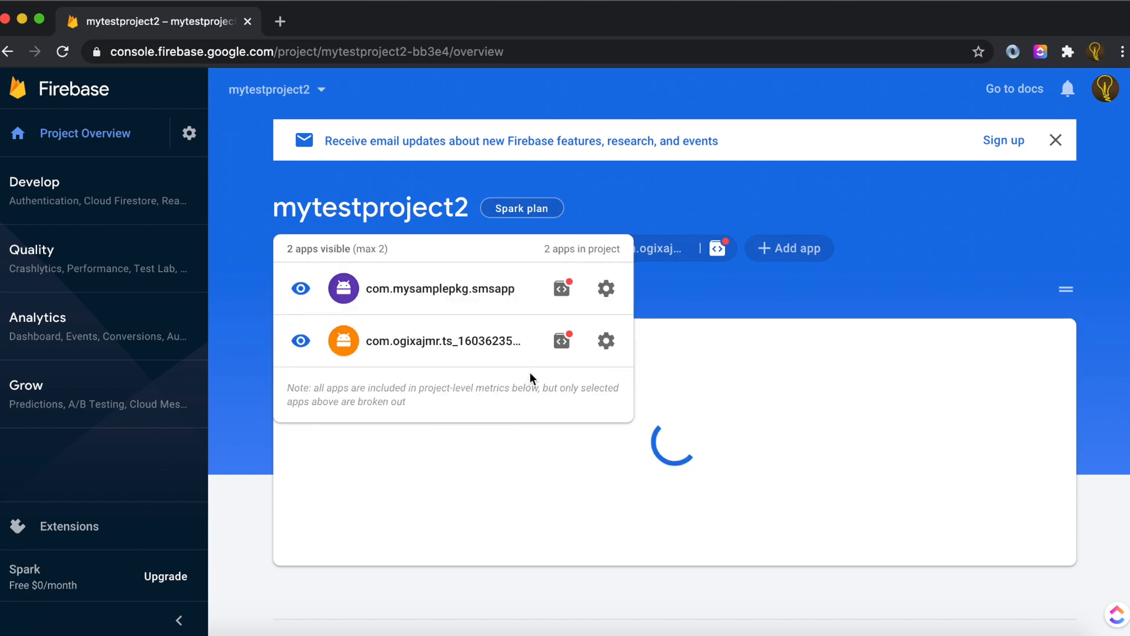
{"action": "left_click", "coordinate": [564, 345]}
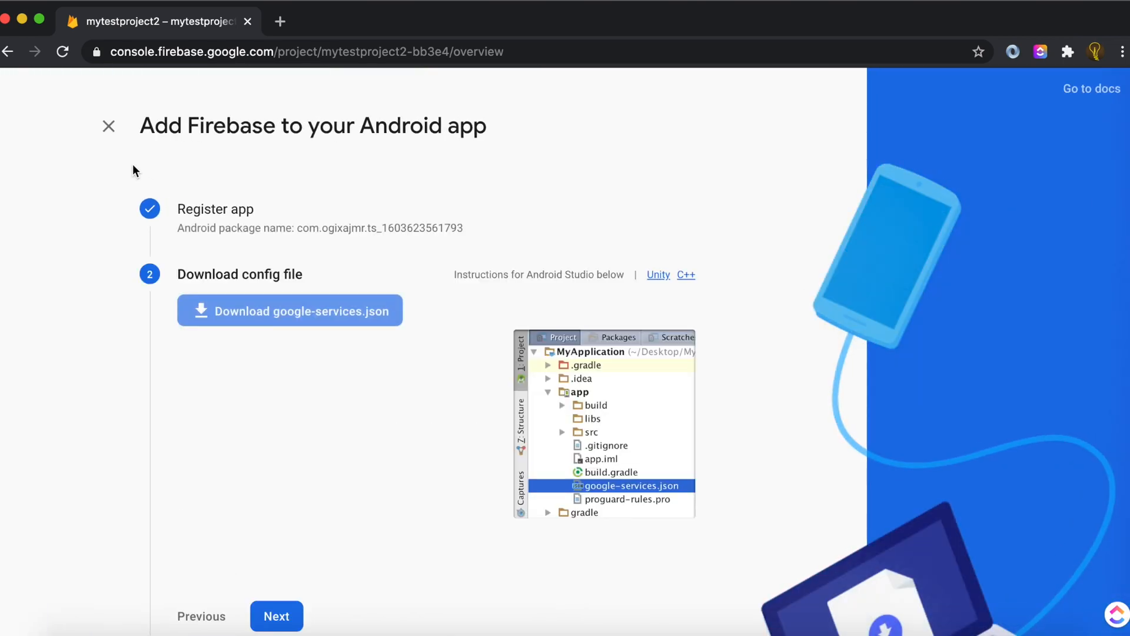
{"action": "left_click", "coordinate": [109, 127]}
{"action": "left_click", "coordinate": [366, 248]}
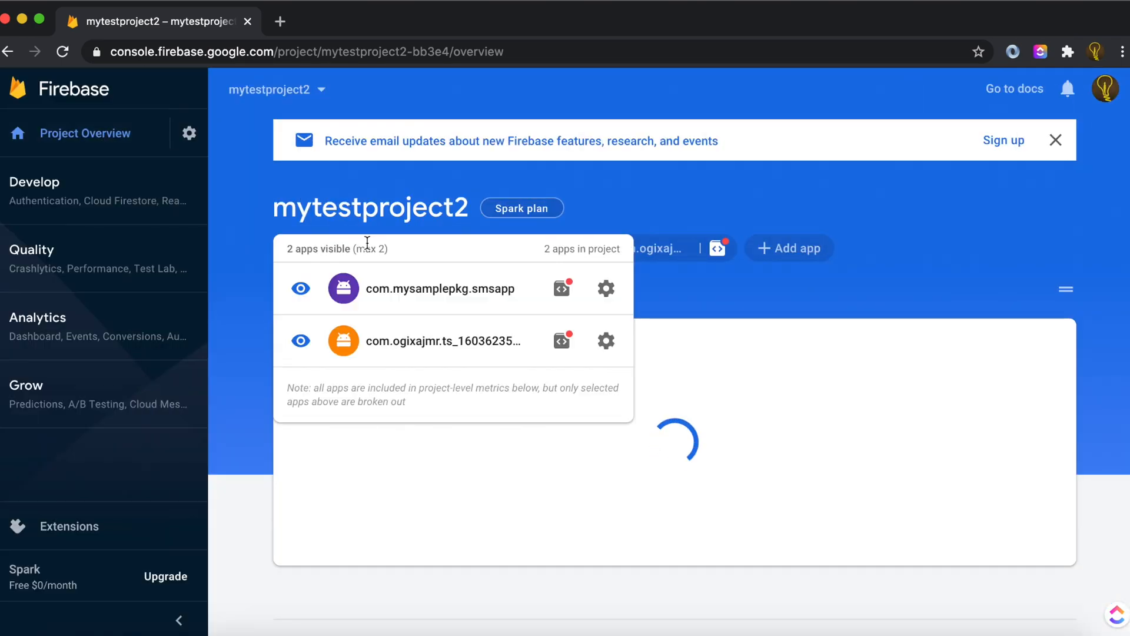
{"action": "left_click", "coordinate": [605, 340]}
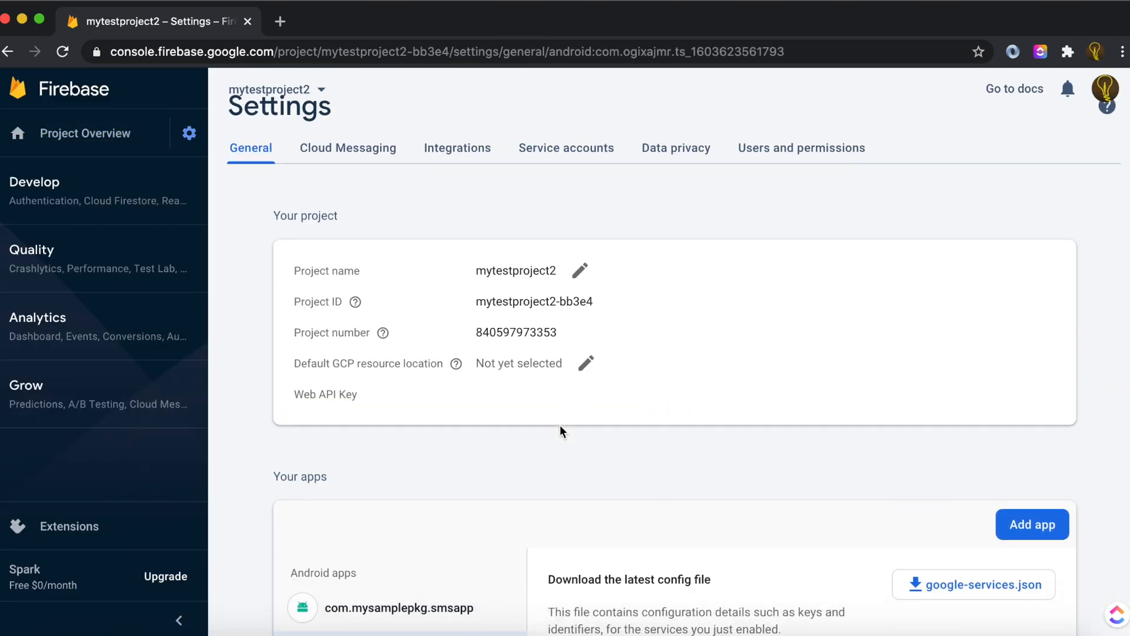
{"action": "left_click", "coordinate": [424, 269]}
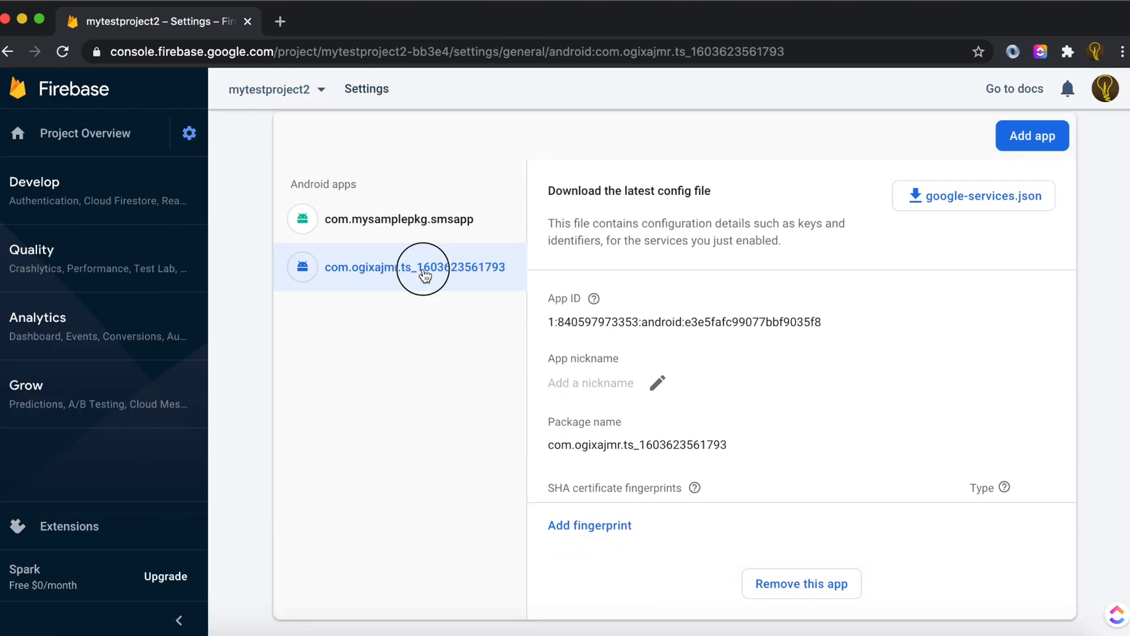
{"action": "left_click", "coordinate": [937, 212]}
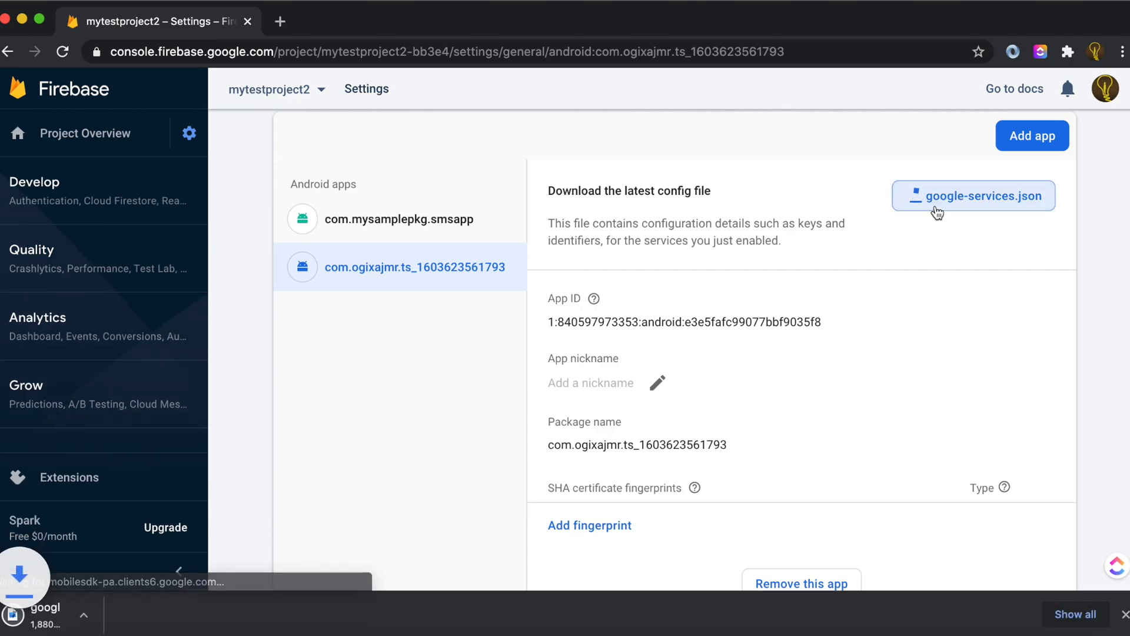
{"action": "left_click", "coordinate": [78, 634]}
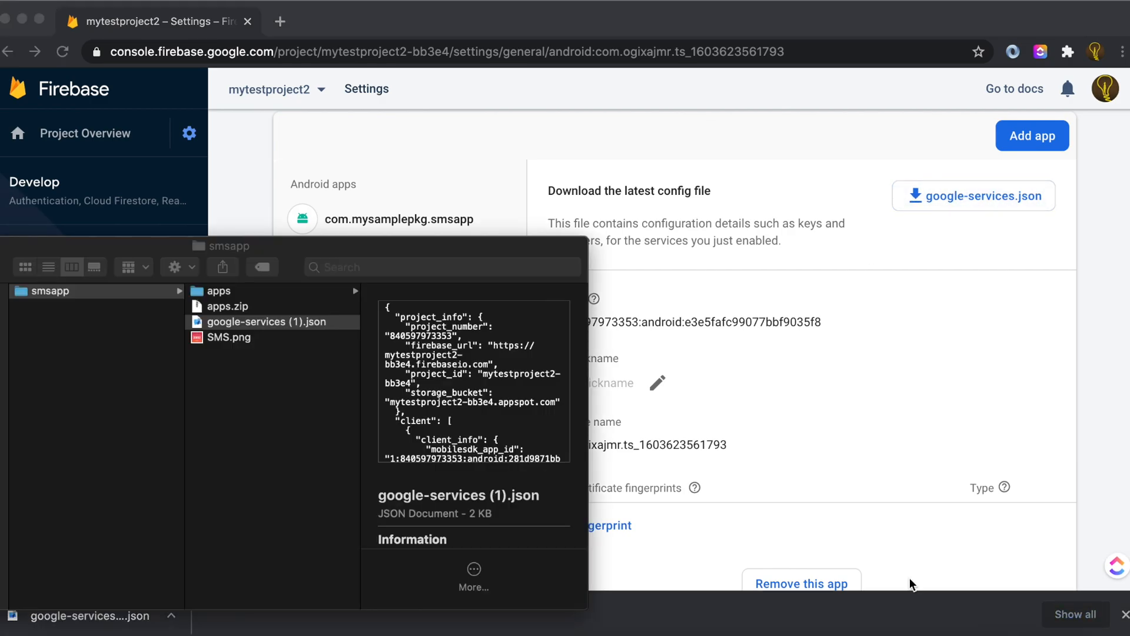
{"action": "left_click", "coordinate": [301, 253]}
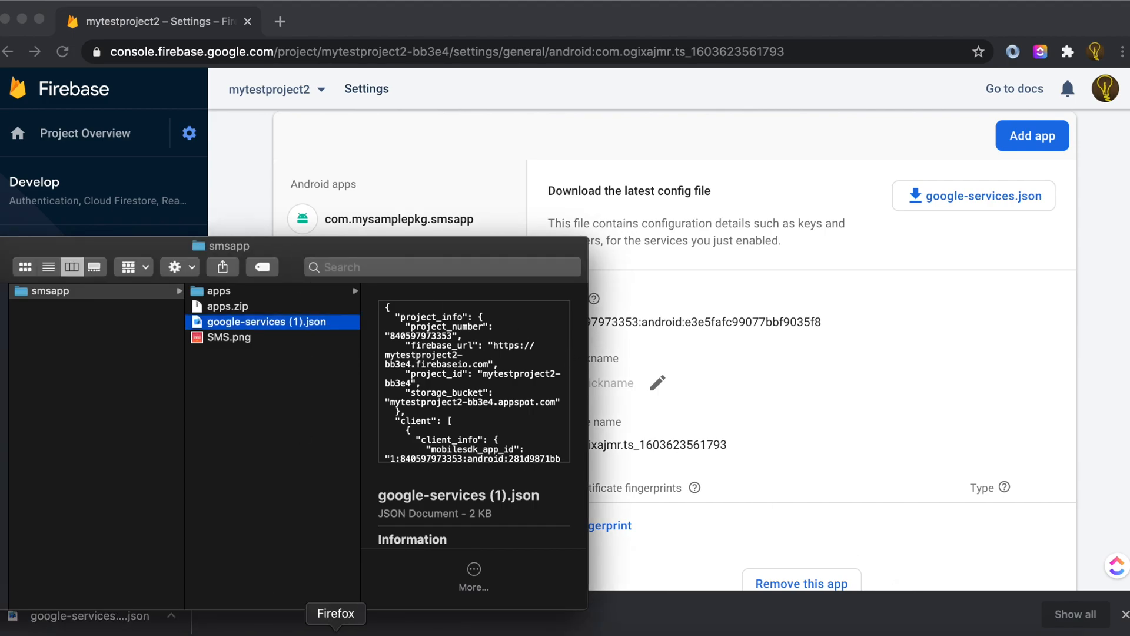
Switch to Firefox, attach google-services (1).json from the smsapp folder as the build request's Firebase json, and continue to the next stage.
{"action": "left_click", "coordinate": [335, 633]}
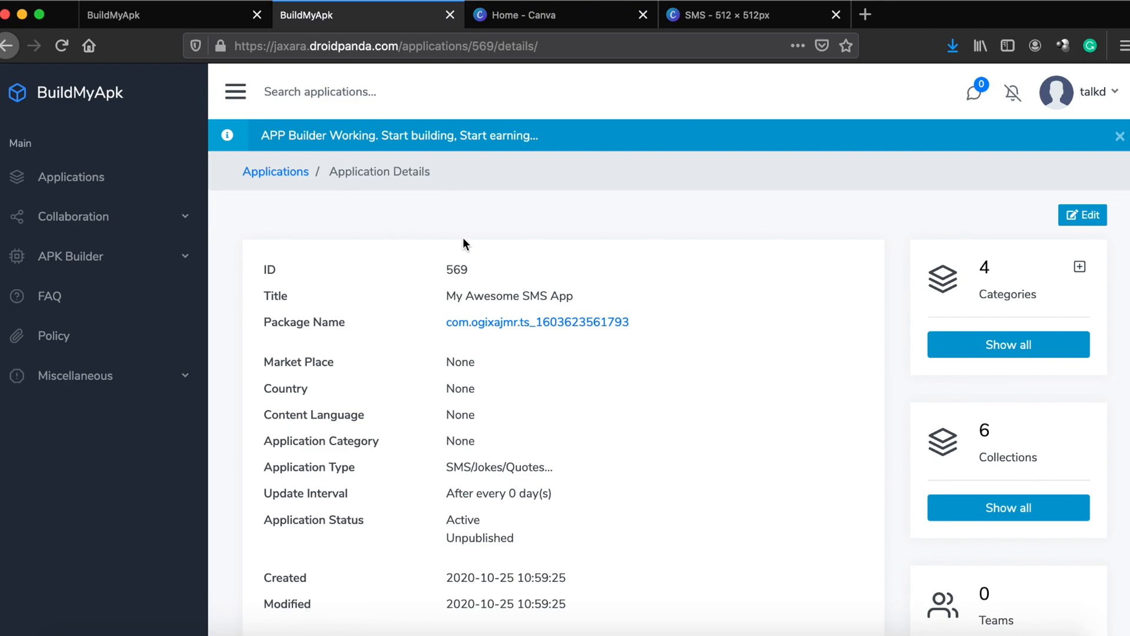
{"action": "left_click", "coordinate": [151, 15]}
{"action": "scroll", "coordinate": [304, 452], "scroll_direction": "down", "scroll_amount": 1}
{"action": "scroll", "coordinate": [304, 451], "scroll_direction": "down", "scroll_amount": 6}
{"action": "left_click", "coordinate": [101, 628]}
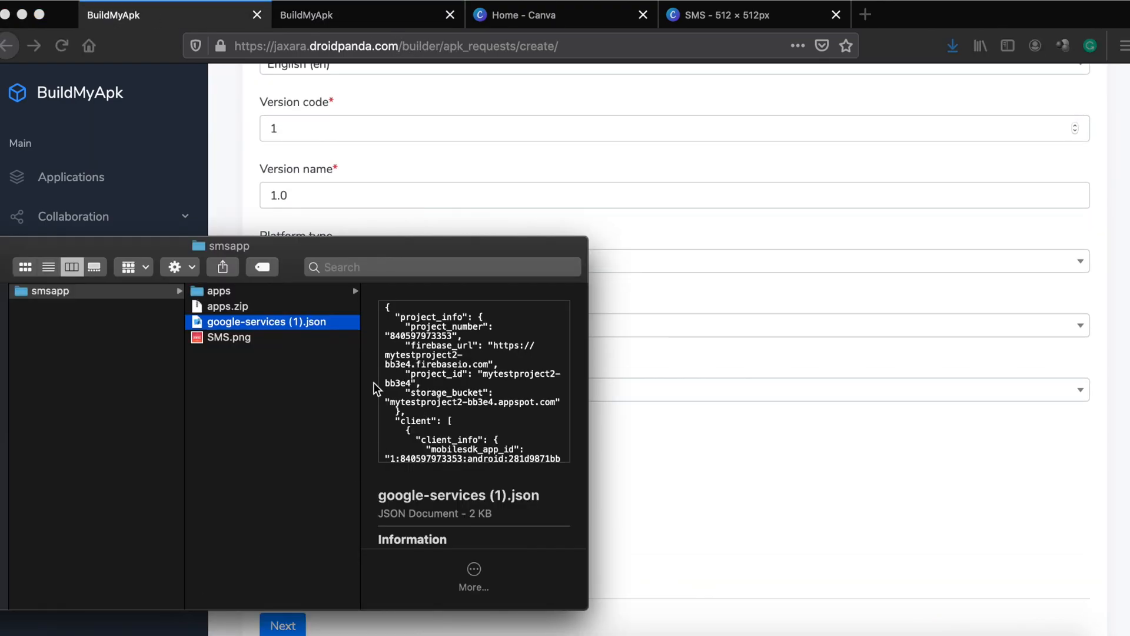
{"action": "left_click_drag", "start_coordinate": [288, 324], "coordinate": [319, 567]}
{"action": "scroll", "coordinate": [431, 478], "scroll_direction": "up", "scroll_amount": 10}
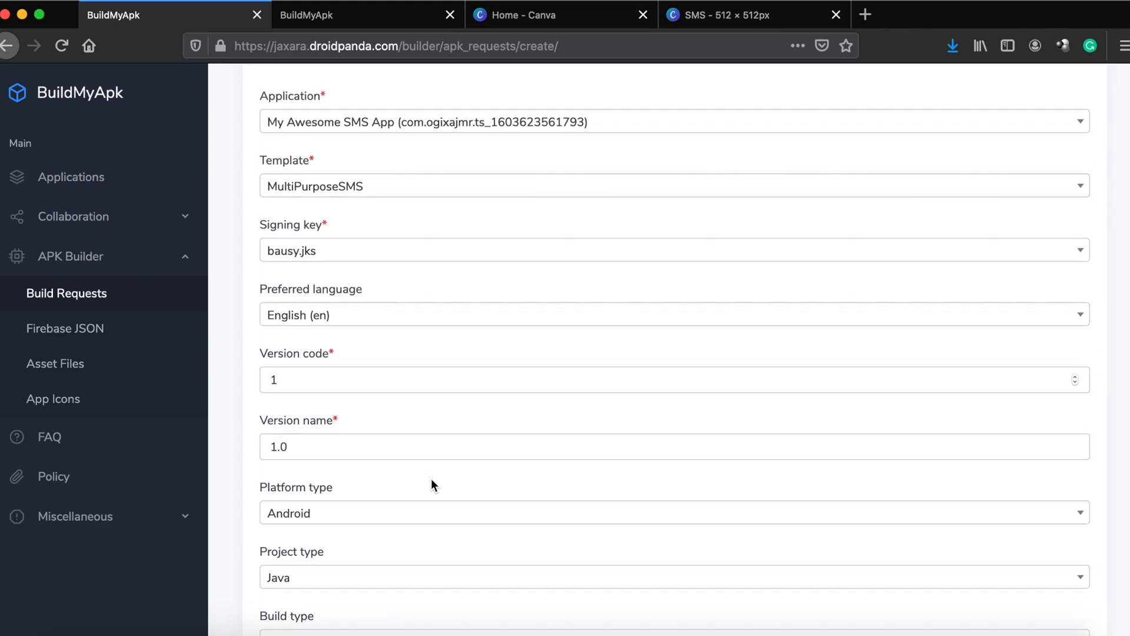
{"action": "scroll", "coordinate": [431, 478], "scroll_direction": "down", "scroll_amount": 8}
{"action": "scroll", "coordinate": [431, 478], "scroll_direction": "down", "scroll_amount": 5}
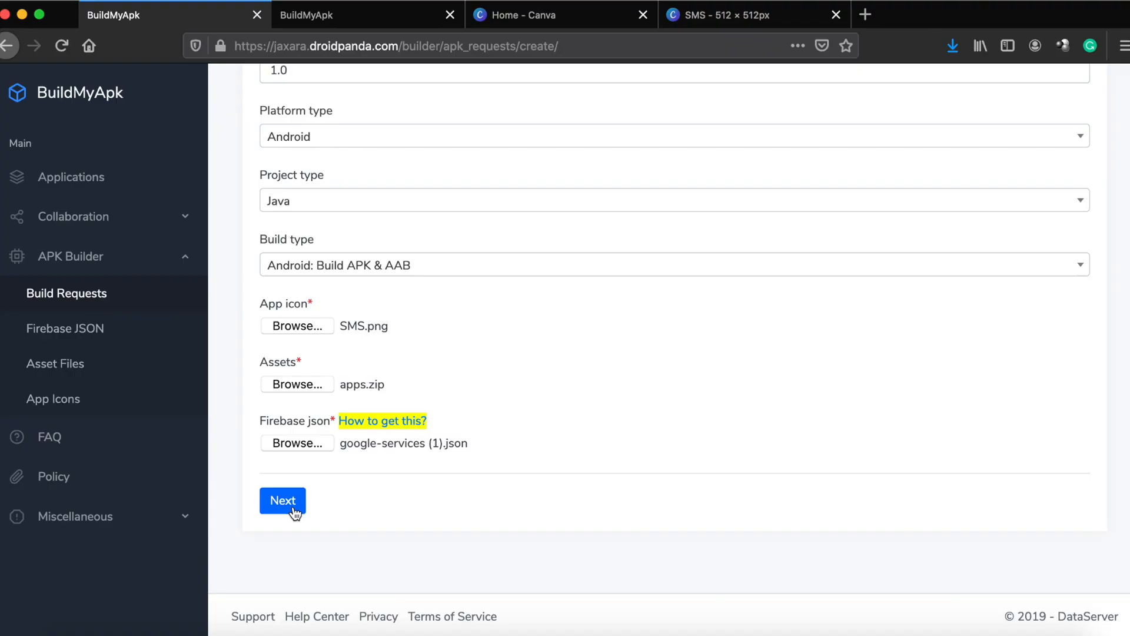
{"action": "left_click", "coordinate": [289, 500]}
Choose Orange as the UI for the application in the new build form.
{"action": "scroll", "coordinate": [442, 217], "scroll_direction": "up", "scroll_amount": 5}
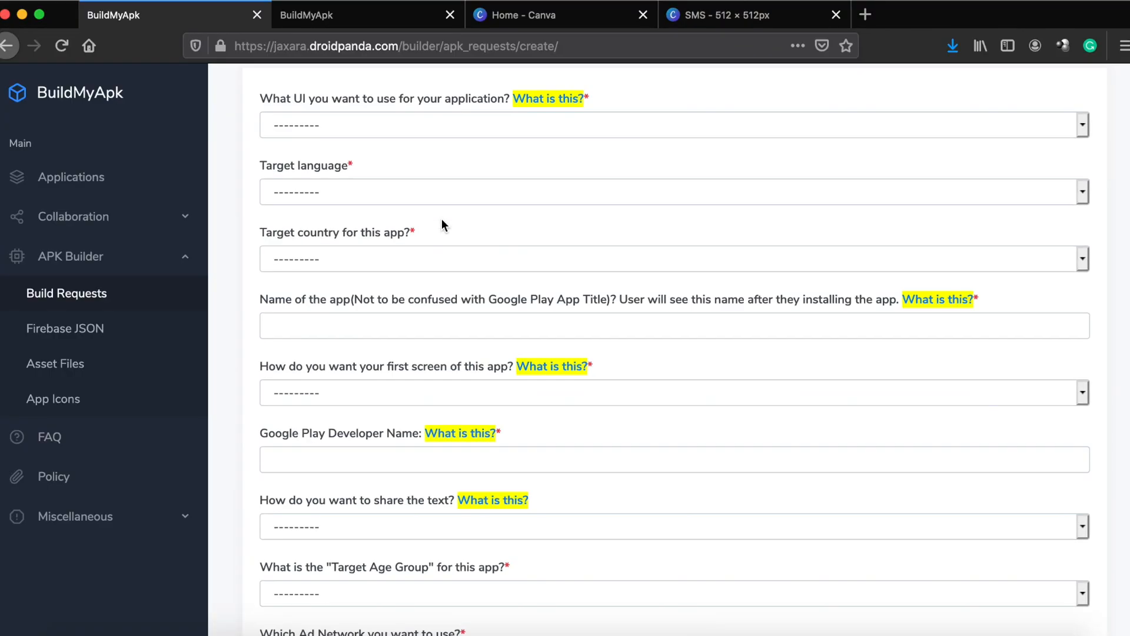
{"action": "scroll", "coordinate": [442, 218], "scroll_direction": "up", "scroll_amount": 4}
{"action": "left_click", "coordinate": [383, 267]}
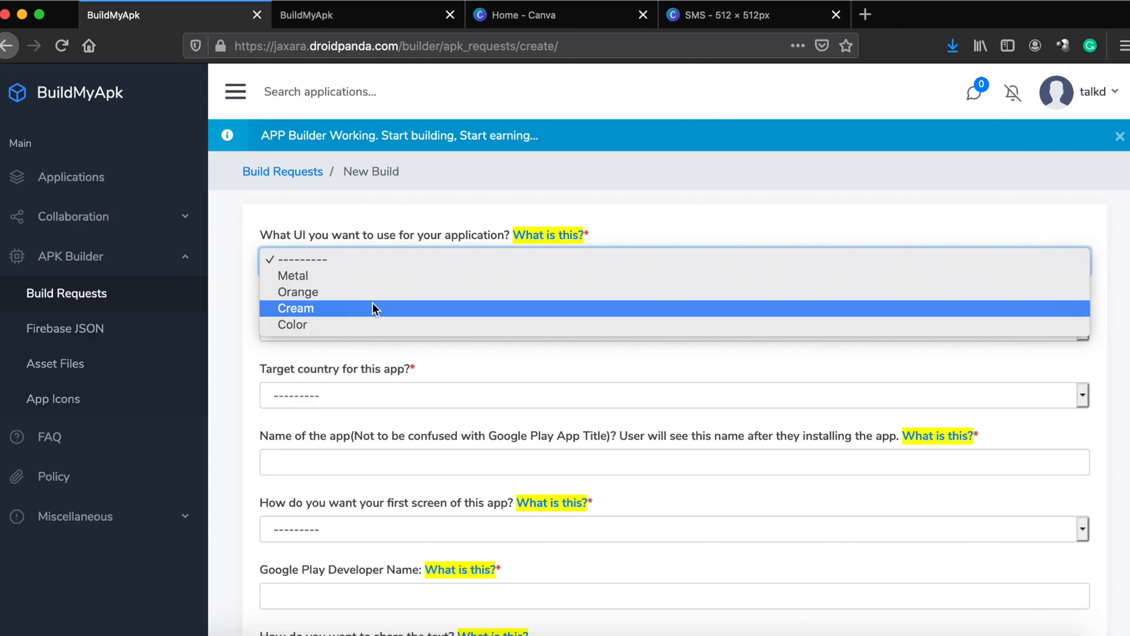
{"action": "left_click", "coordinate": [375, 295]}
{"action": "left_click", "coordinate": [379, 273]}
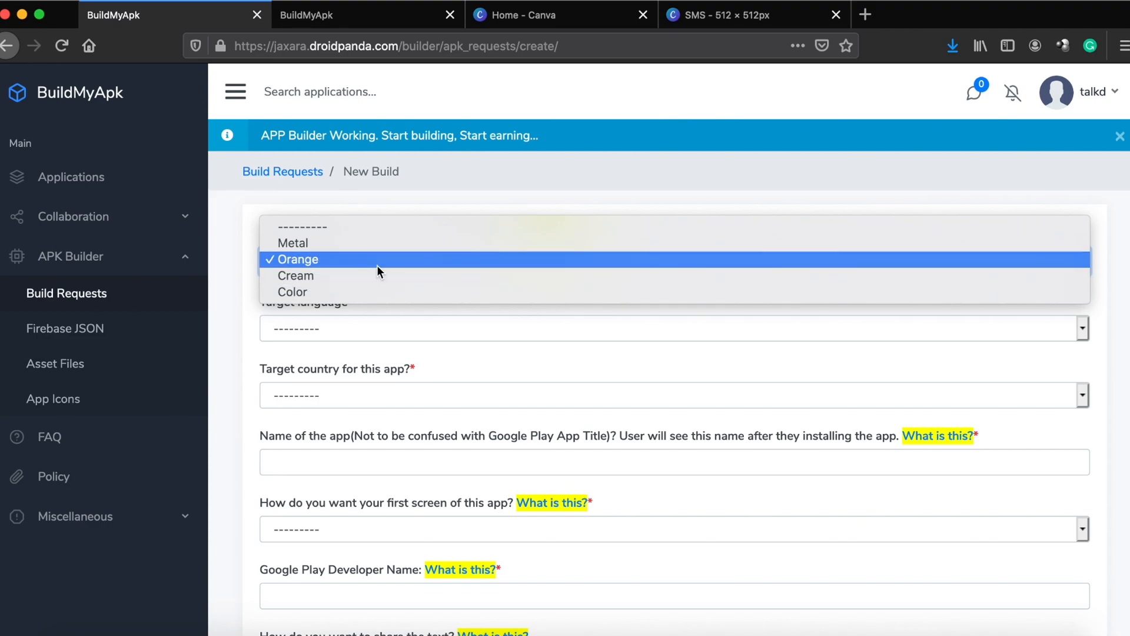
{"action": "left_click", "coordinate": [380, 264]}
Set the target language to English and the target country to India.
{"action": "left_click", "coordinate": [363, 328]}
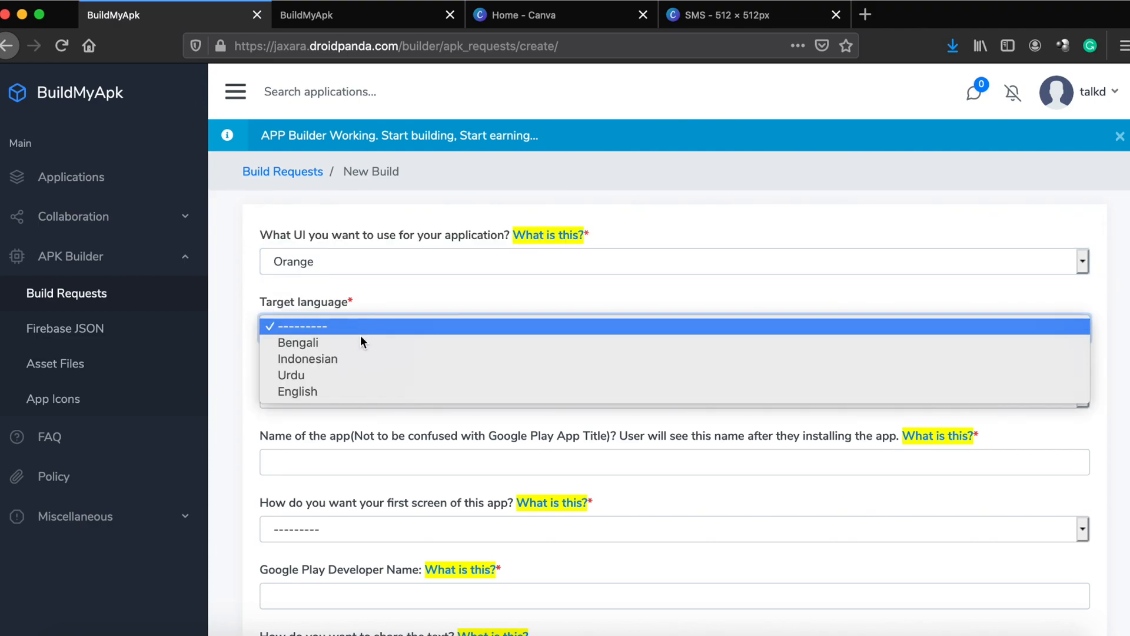
{"action": "left_click", "coordinate": [347, 391]}
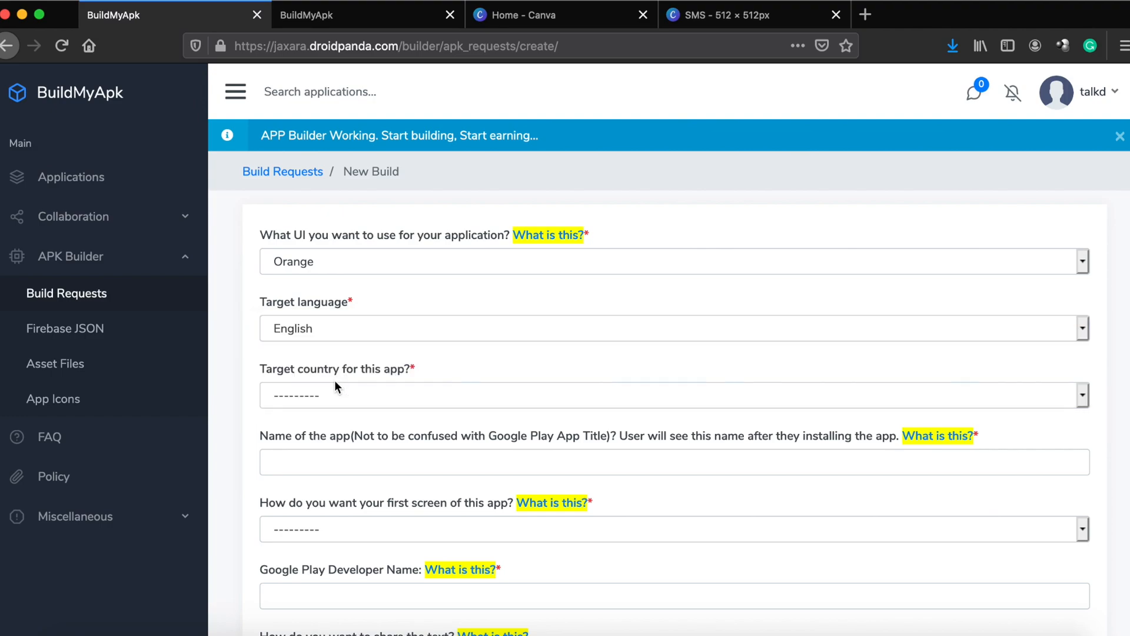
{"action": "left_click", "coordinate": [324, 412]}
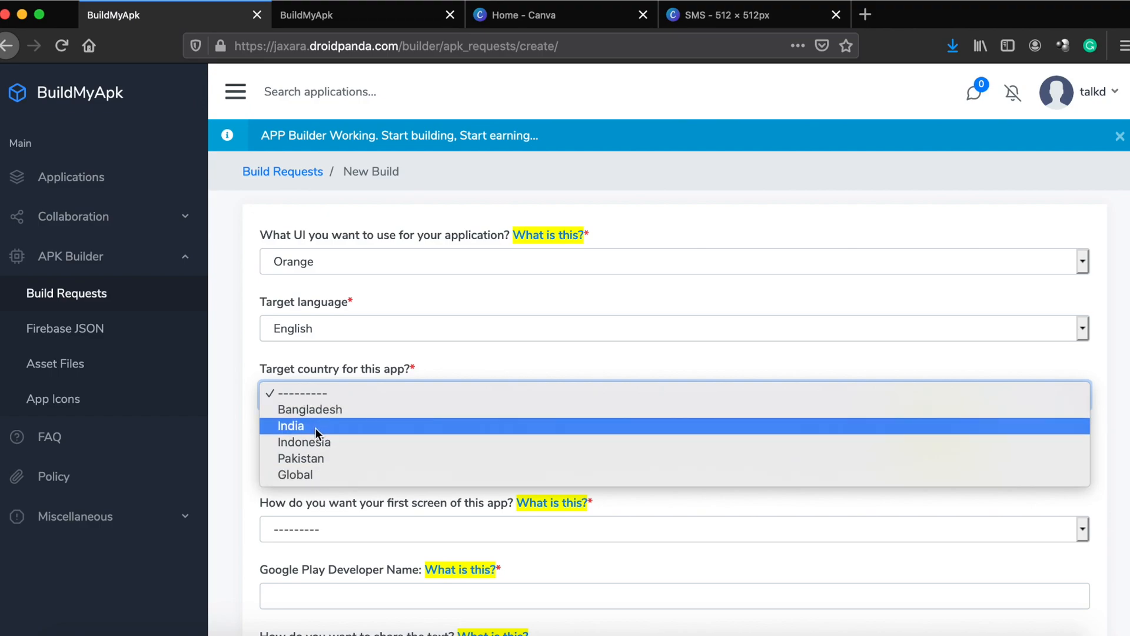
{"action": "left_click", "coordinate": [316, 427]}
{"action": "left_click", "coordinate": [332, 466]}
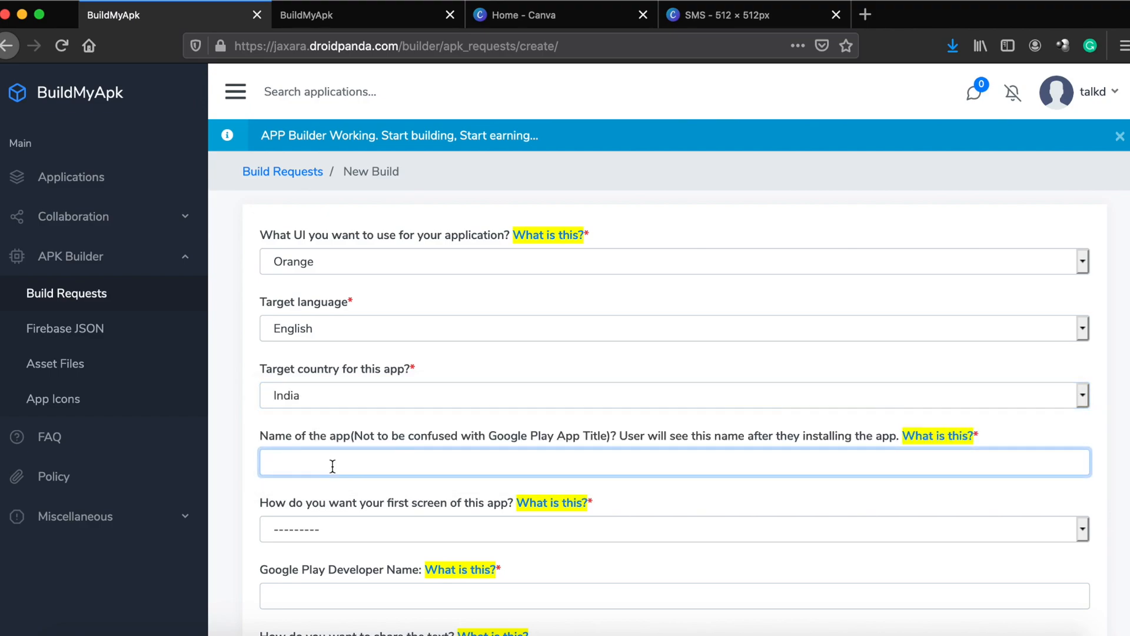
{"action": "type", "text": "My Div"}
{"action": "key", "text": "BackSpace"}
{"action": "key", "text": "BackSpace"}
{"action": "key", "text": "BackSpace"}
{"action": "key", "text": "BackSpace"}
Check the help image for the app name and name the app Diwali SMS Greetings.
{"action": "left_click", "coordinate": [923, 430]}
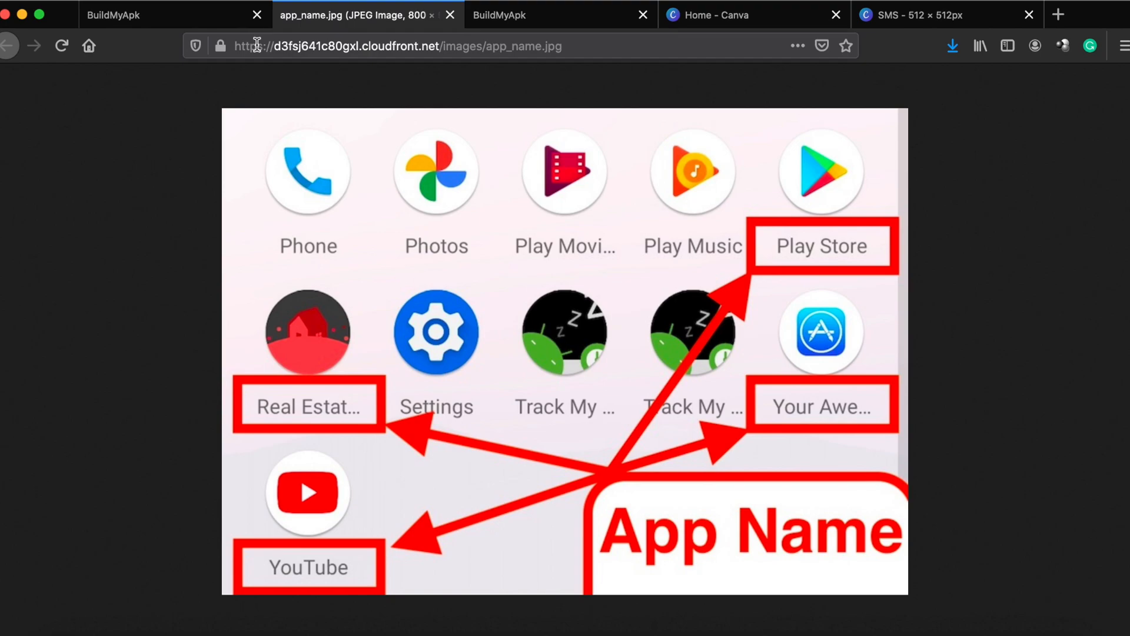
{"action": "left_click", "coordinate": [450, 15]}
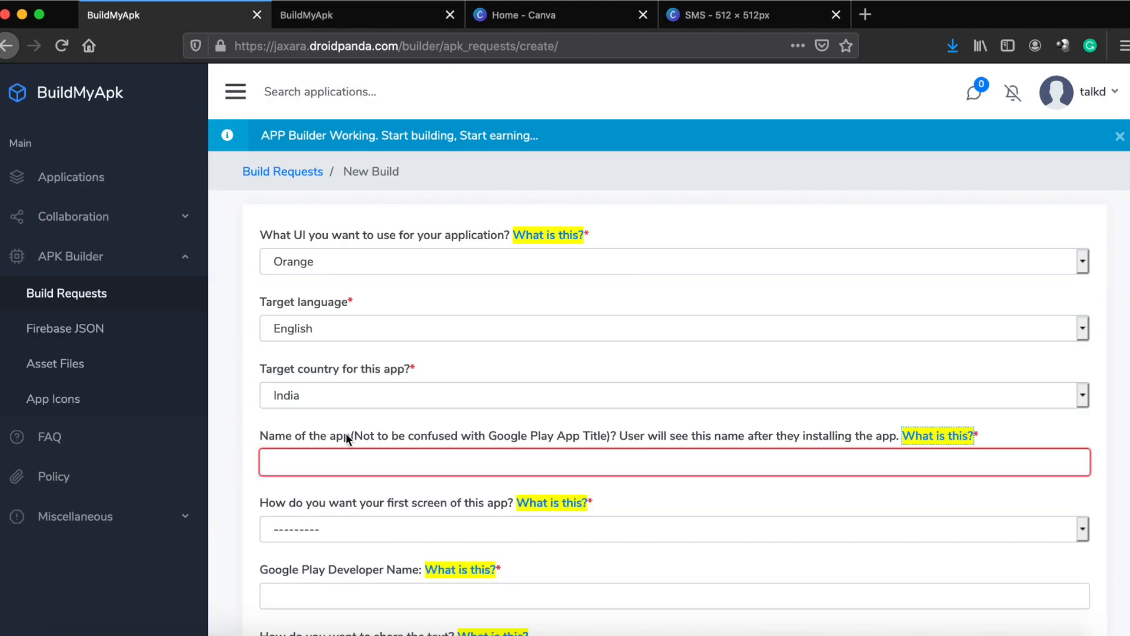
{"action": "left_click", "coordinate": [344, 462]}
{"action": "type", "text": "Diw"}
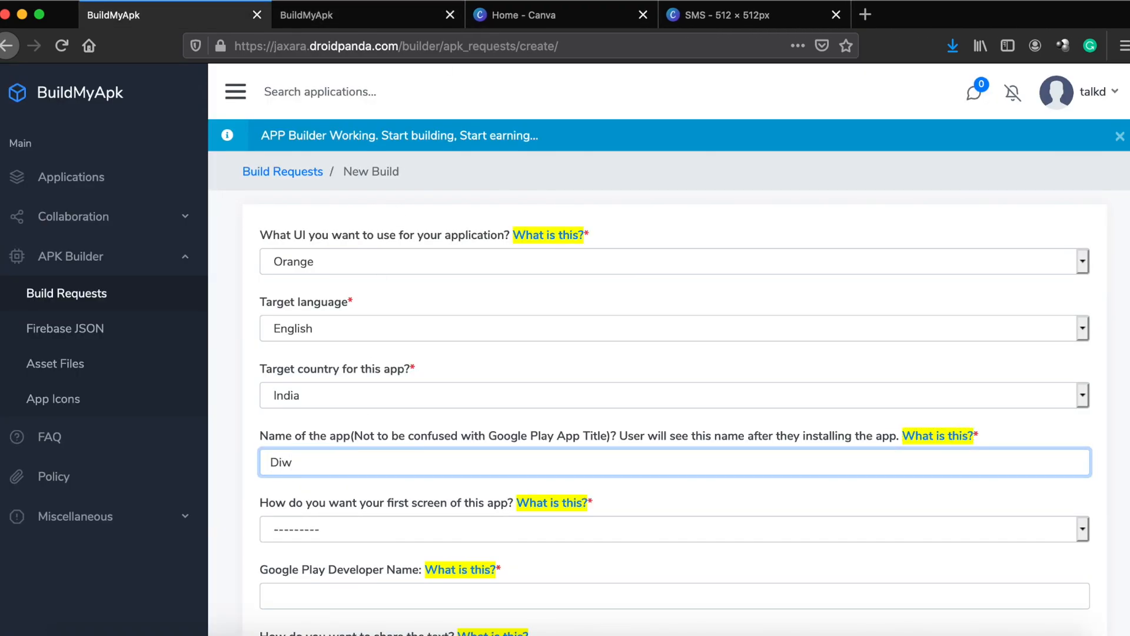
{"action": "type", "text": "ali SMS Greetings"}
Consult the help for the app's first screen and set that option to Sliding Menu.
{"action": "scroll", "coordinate": [462, 433], "scroll_direction": "down", "scroll_amount": 3}
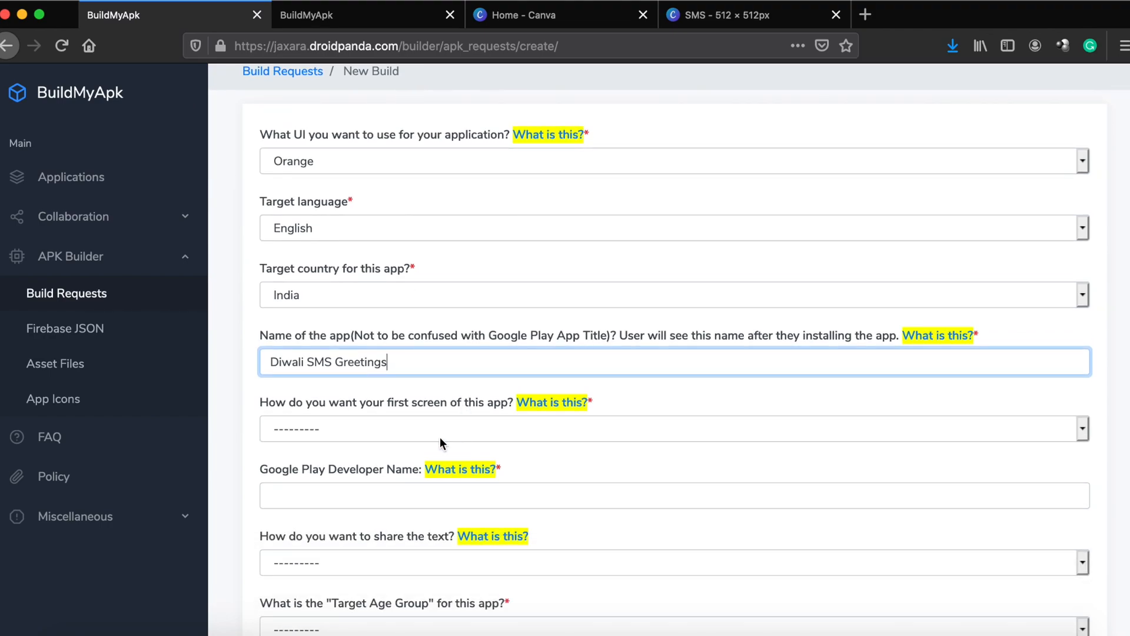
{"action": "left_click", "coordinate": [416, 430]}
{"action": "left_click", "coordinate": [577, 383]}
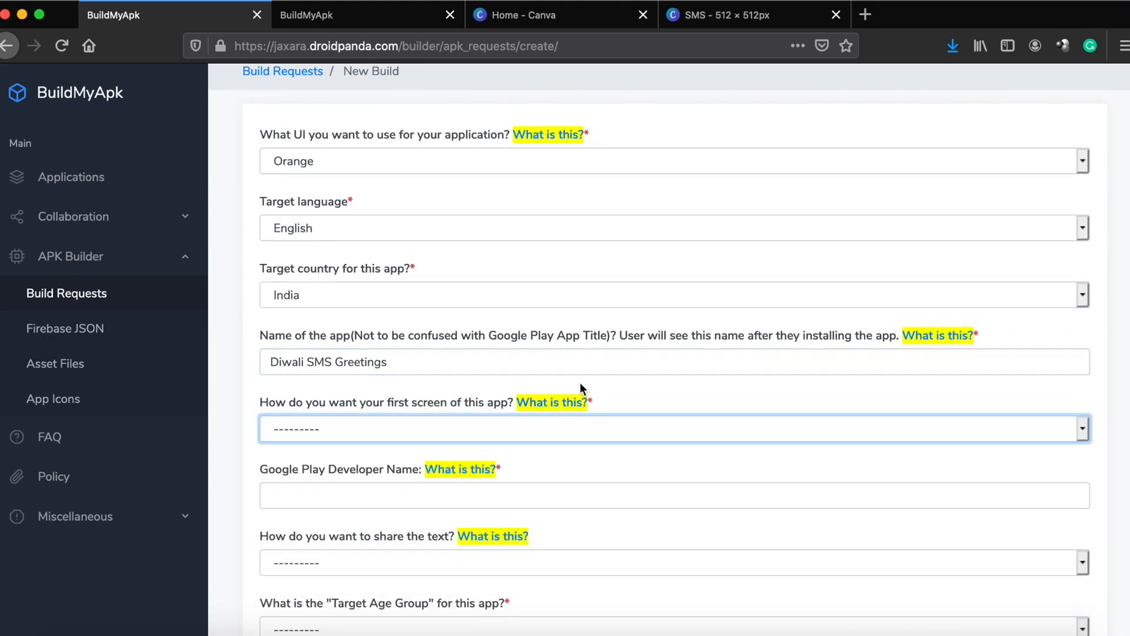
{"action": "left_click", "coordinate": [569, 403]}
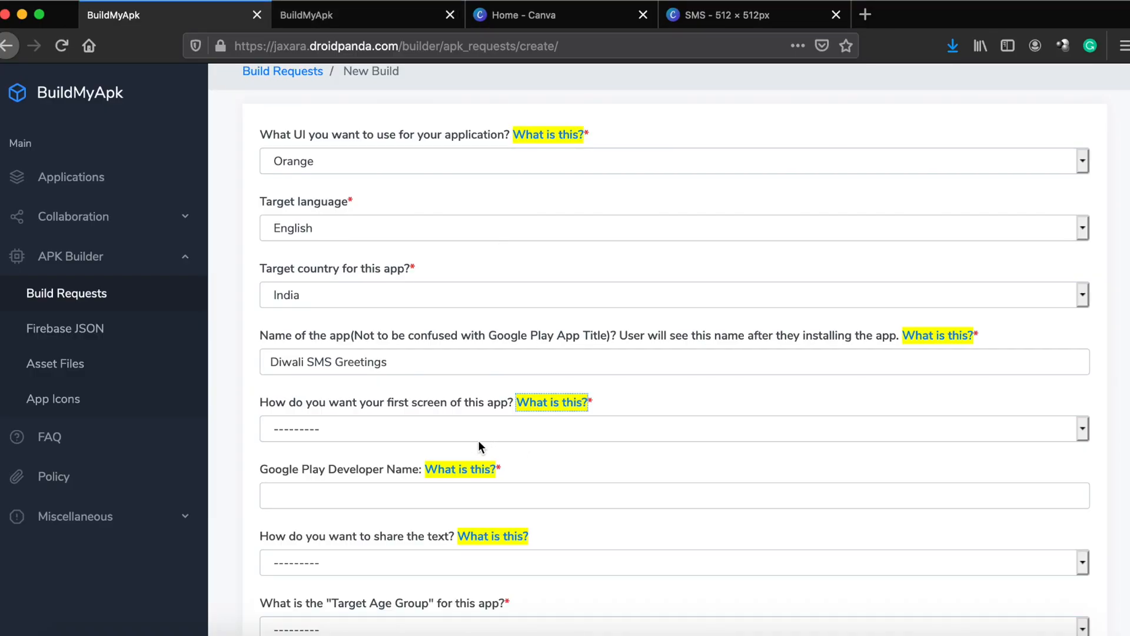
{"action": "left_click", "coordinate": [471, 436]}
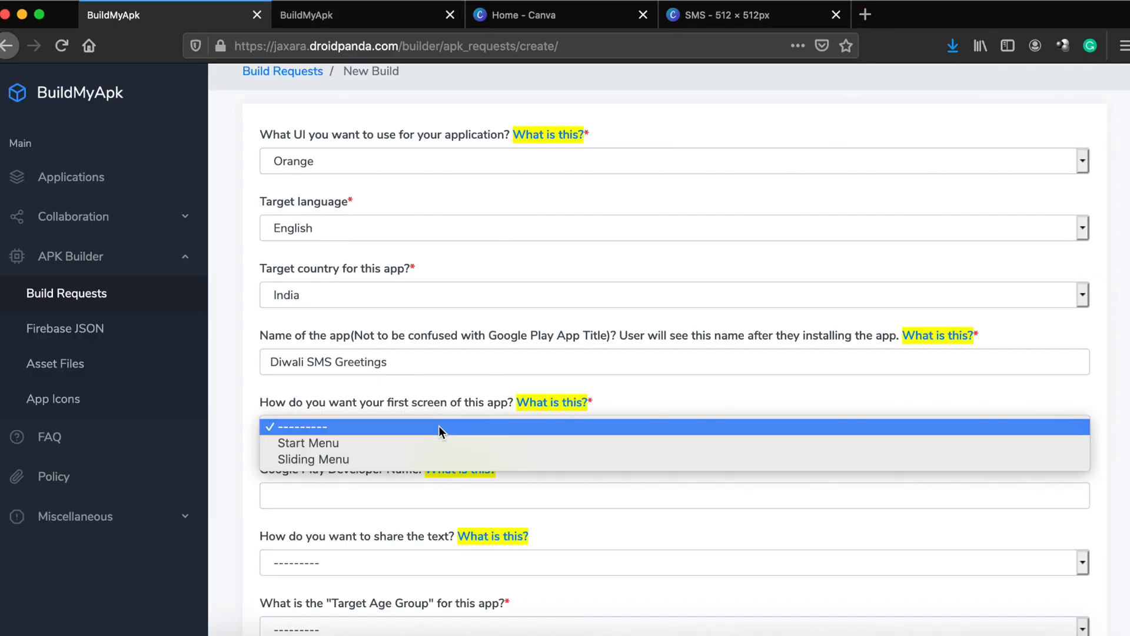
{"action": "left_click", "coordinate": [421, 459]}
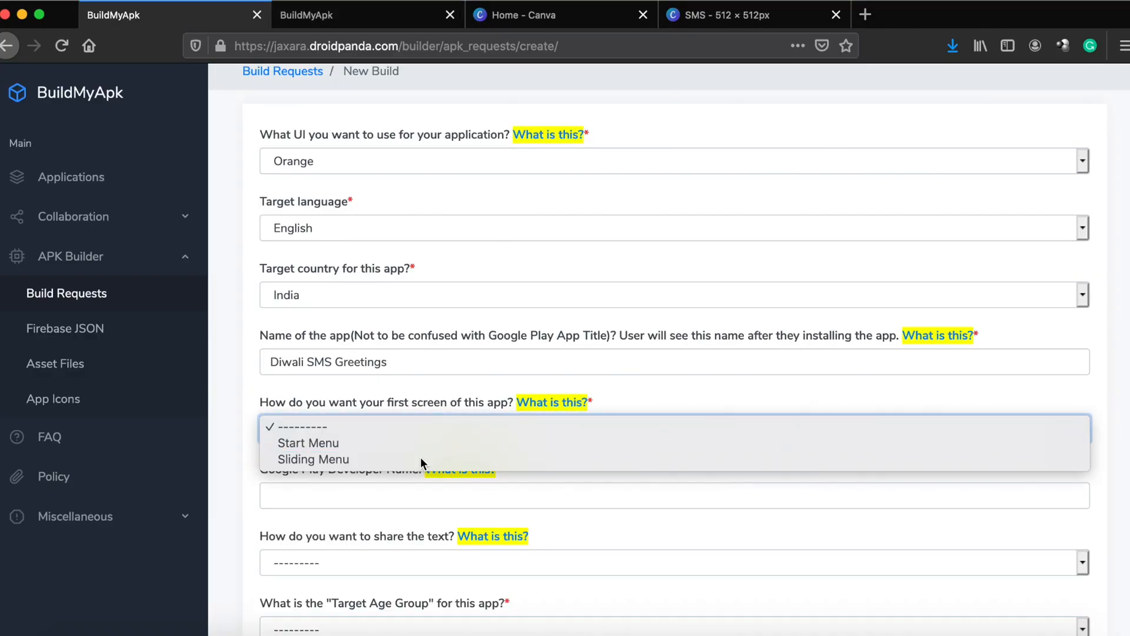
Enter My Developer Name as the Google Play developer name and set text sharing to Share as Text.
{"action": "scroll", "coordinate": [465, 458], "scroll_direction": "down", "scroll_amount": 3}
{"action": "left_click", "coordinate": [430, 350]}
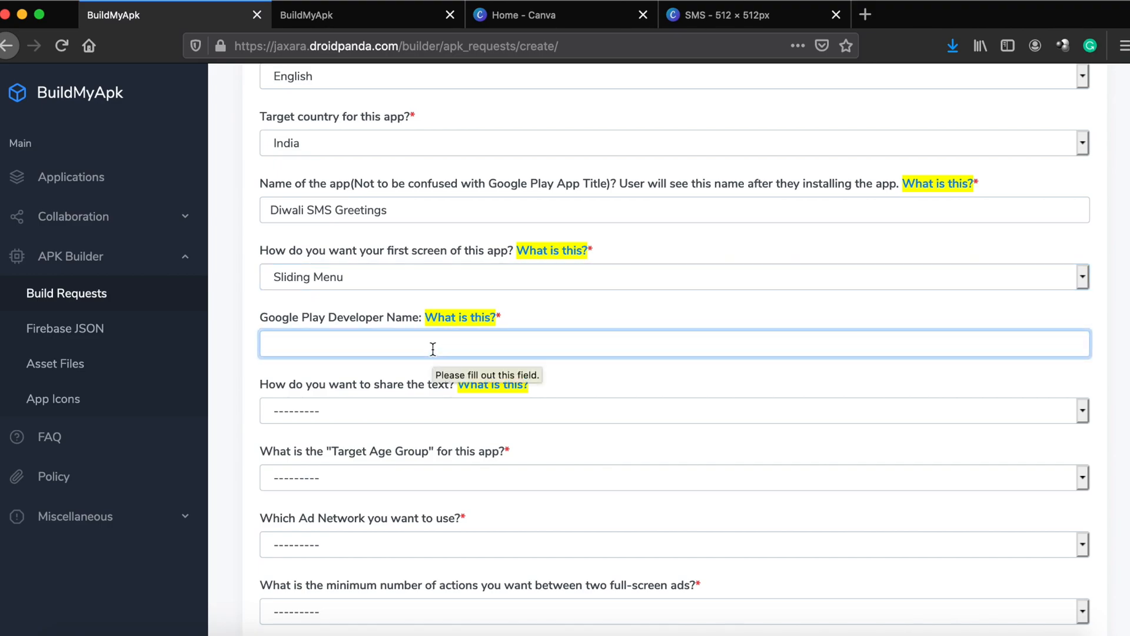
{"action": "type", "text": "My Developer Name"}
{"action": "left_click", "coordinate": [393, 412]}
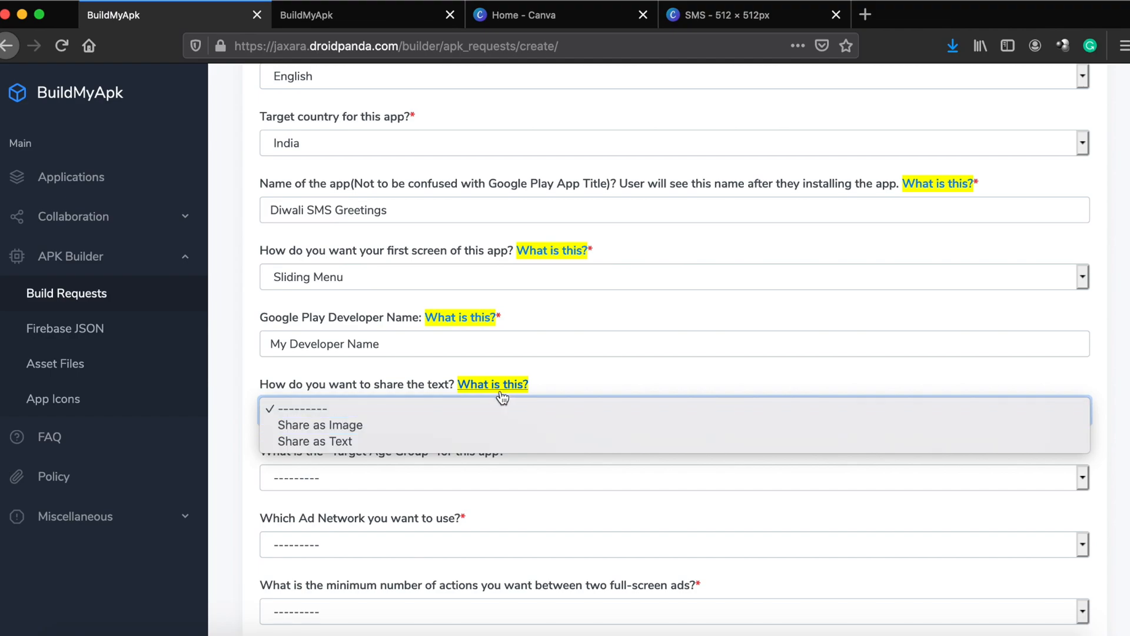
{"action": "left_click", "coordinate": [388, 441]}
Set the target age group to 18+ and choose Admob as the ad network.
{"action": "left_click", "coordinate": [388, 477]}
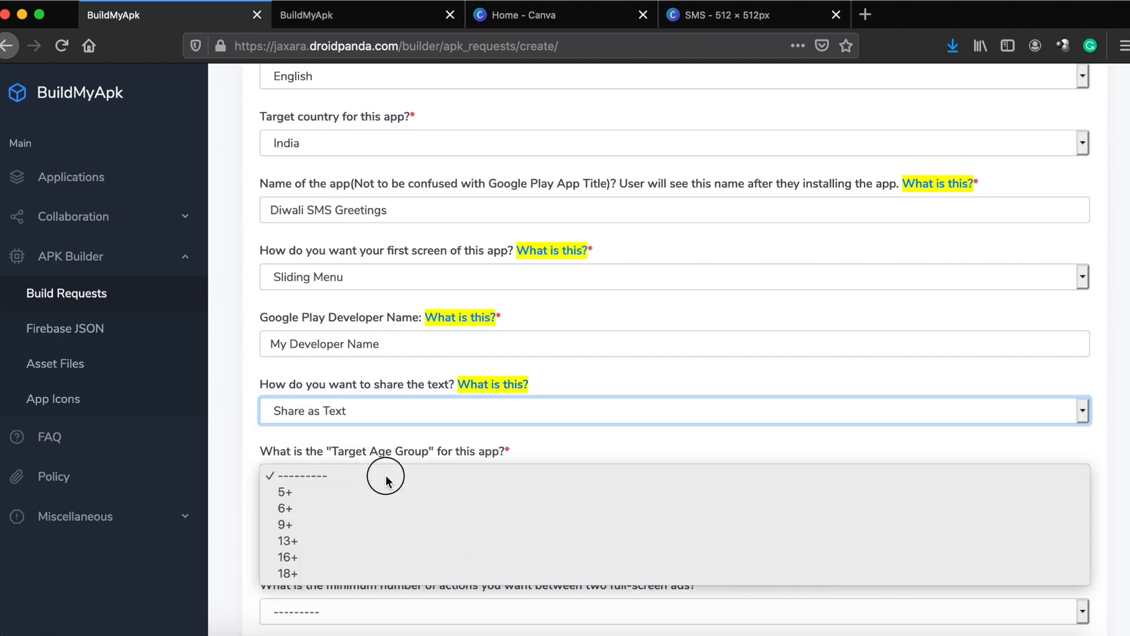
{"action": "left_click", "coordinate": [347, 571]}
{"action": "scroll", "coordinate": [412, 423], "scroll_direction": "down", "scroll_amount": 3}
{"action": "left_click", "coordinate": [387, 383]}
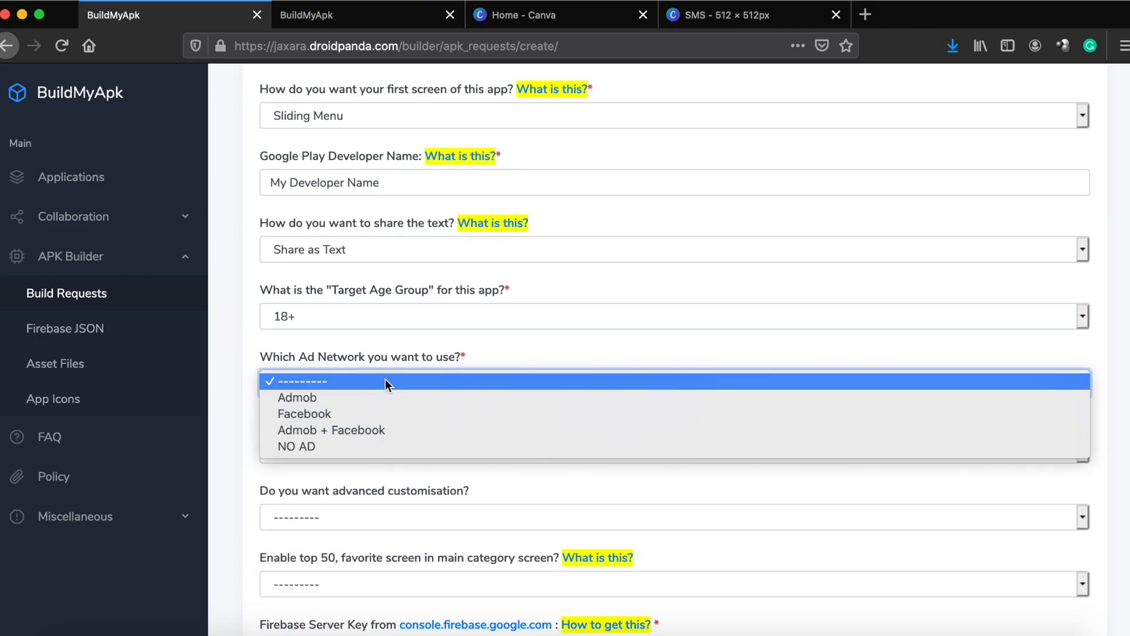
{"action": "left_click", "coordinate": [368, 400]}
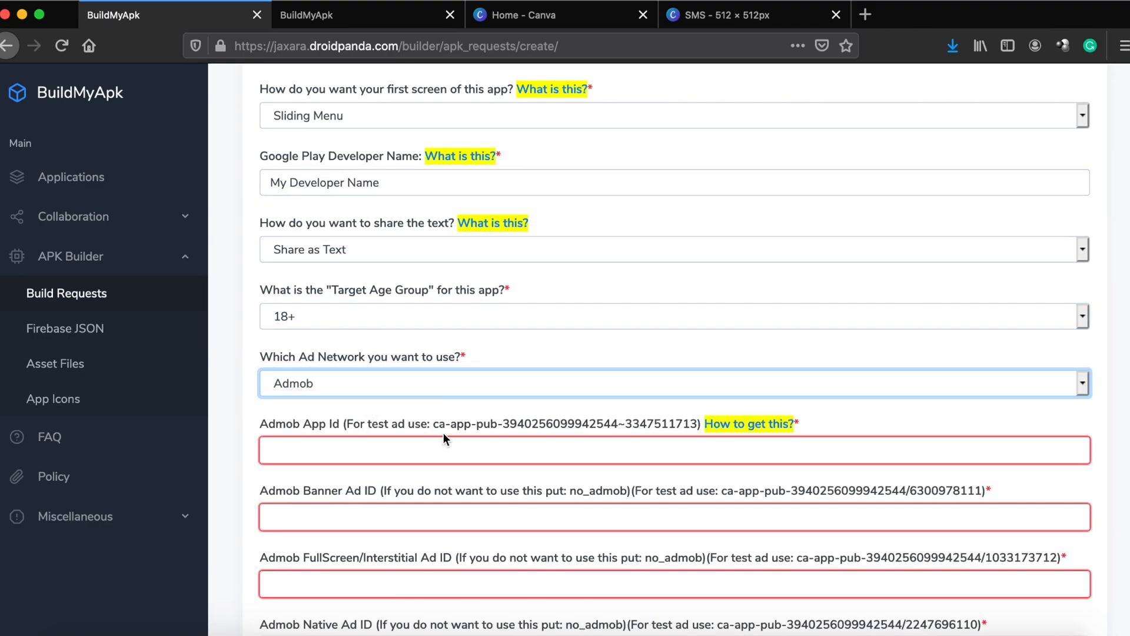
Copy the test Admob App Id given in its label into the Admob App Id field.
{"action": "scroll", "coordinate": [673, 432], "scroll_direction": "down", "scroll_amount": 3}
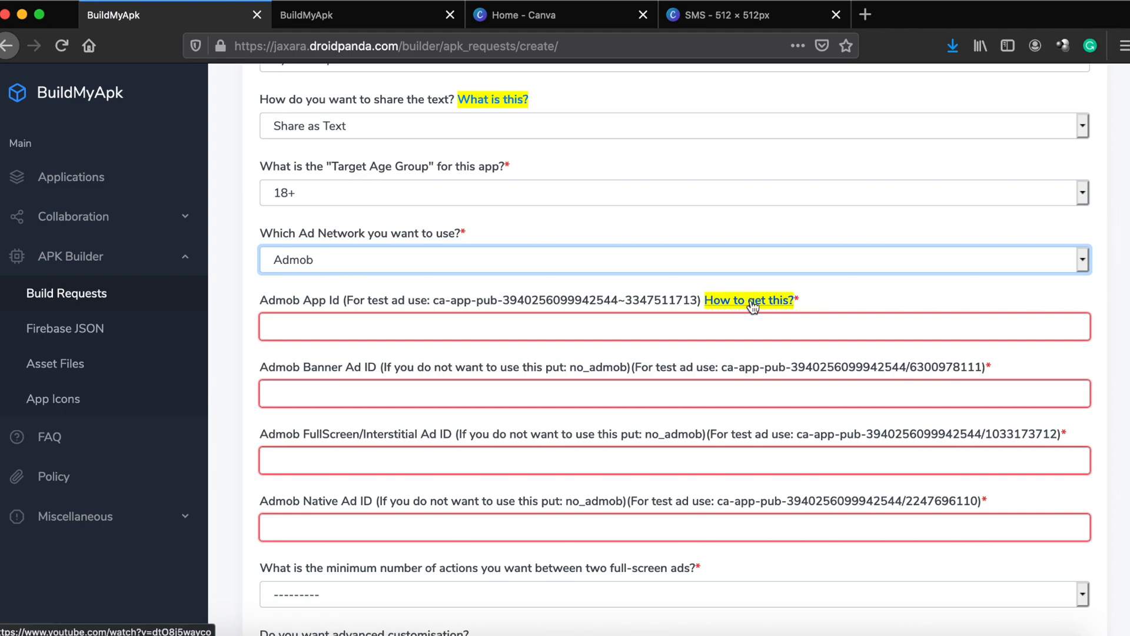
{"action": "left_click", "coordinate": [438, 304]}
{"action": "left_click_drag", "start_coordinate": [439, 305], "coordinate": [665, 299]}
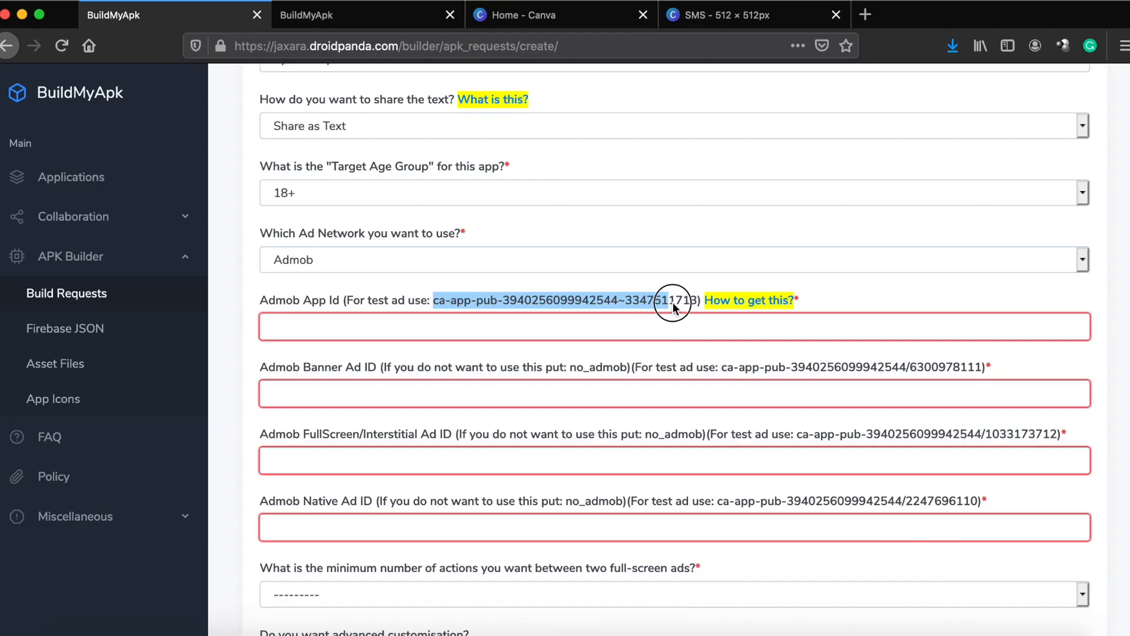
{"action": "left_click_drag", "start_coordinate": [668, 298], "coordinate": [697, 308]}
{"action": "key", "text": "super+c"}
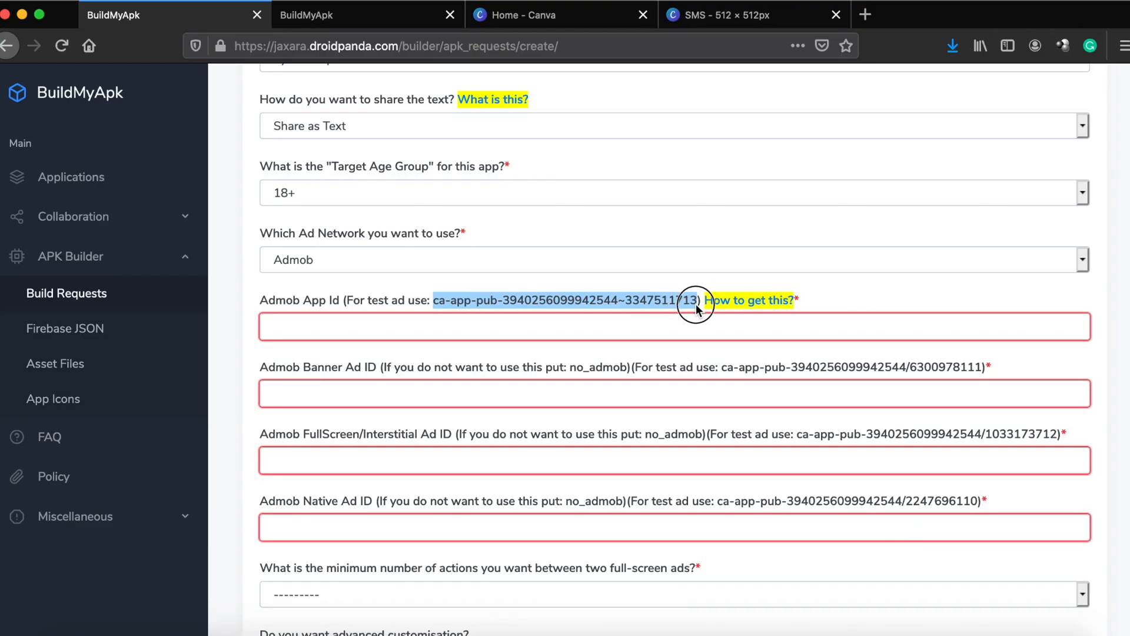
{"action": "left_click", "coordinate": [591, 333]}
{"action": "key", "text": "super+v"}
Fill the Admob Banner and FullScreen/Interstitial Ad ID fields with the test IDs given in their labels.
{"action": "left_click_drag", "start_coordinate": [722, 367], "coordinate": [974, 375]}
{"action": "key", "text": "super+c"}
{"action": "left_click", "coordinate": [754, 404]}
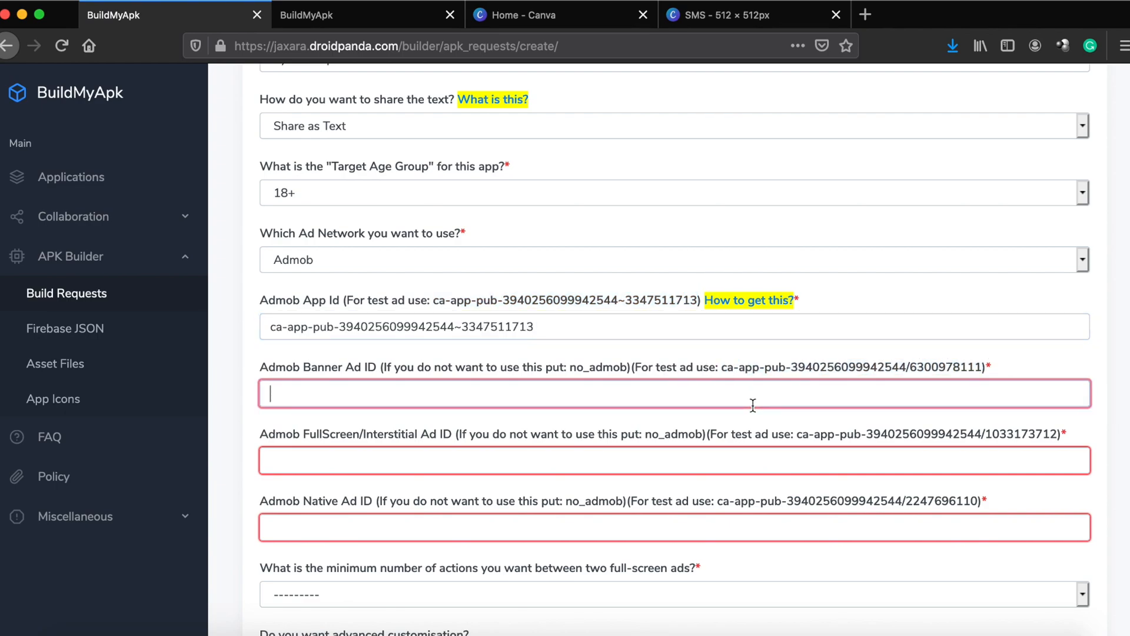
{"action": "key", "text": "super+v"}
{"action": "left_click_drag", "start_coordinate": [799, 434], "coordinate": [1059, 434]}
{"action": "key", "text": "super+c"}
{"action": "left_click", "coordinate": [769, 468]}
{"action": "key", "text": "super+v"}
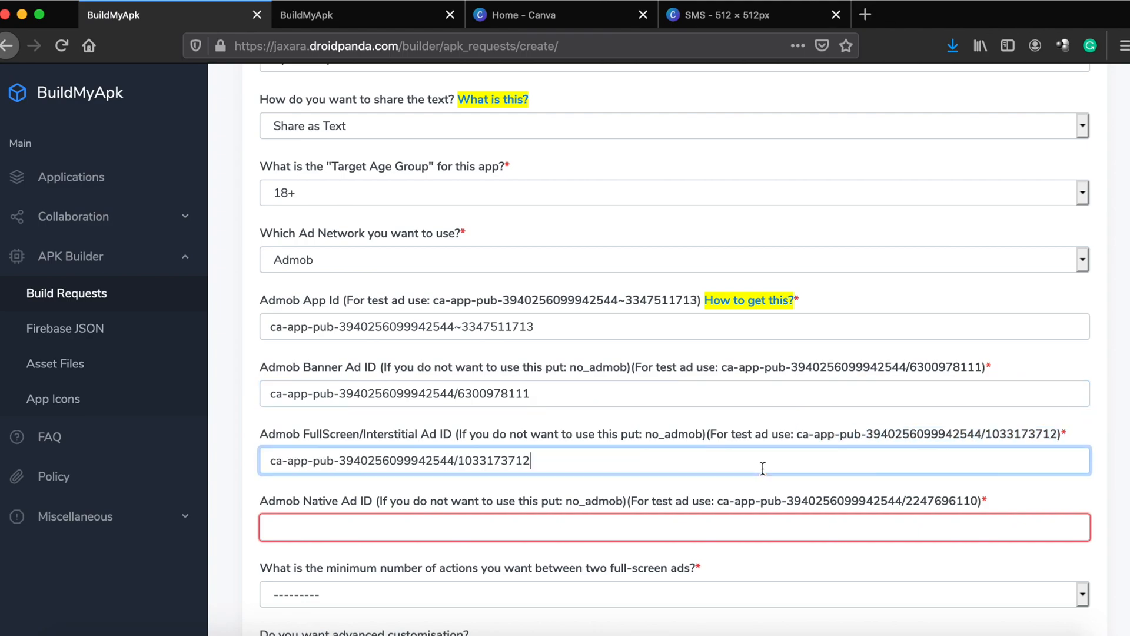
Copy the test Native Ad ID from its label into the Admob Native Ad ID field, completing it with the missing leading "c".
{"action": "scroll", "coordinate": [762, 466], "scroll_direction": "down", "scroll_amount": 5}
{"action": "left_click_drag", "start_coordinate": [723, 225], "coordinate": [975, 228]}
{"action": "key", "text": "super+c"}
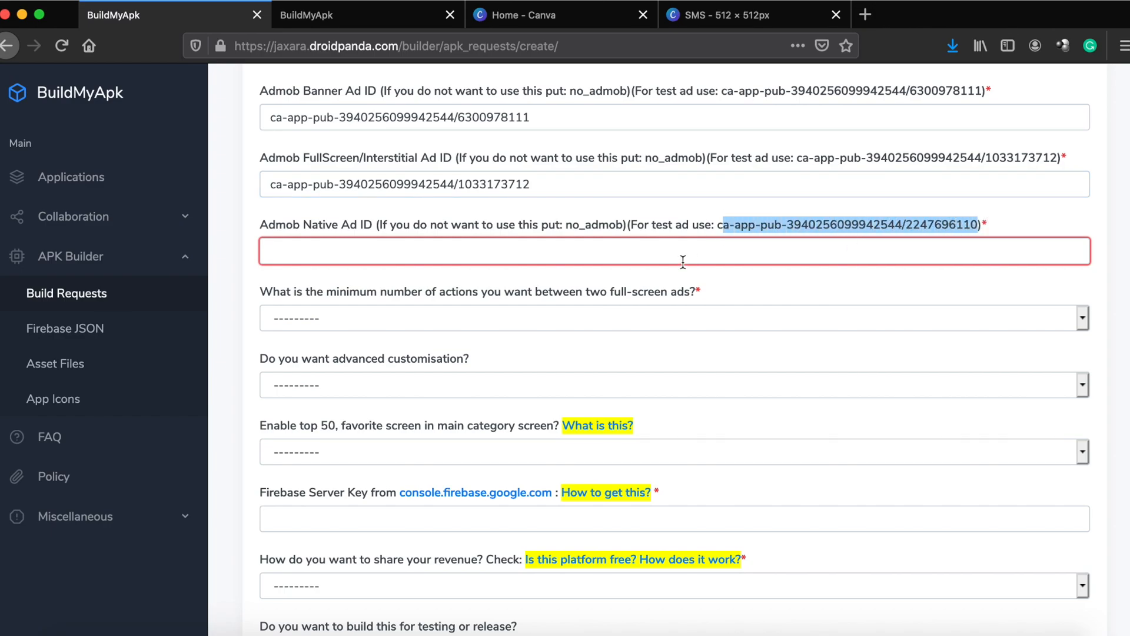
{"action": "left_click", "coordinate": [683, 255]}
{"action": "key", "text": "super+v"}
{"action": "key", "text": "super+Left"}
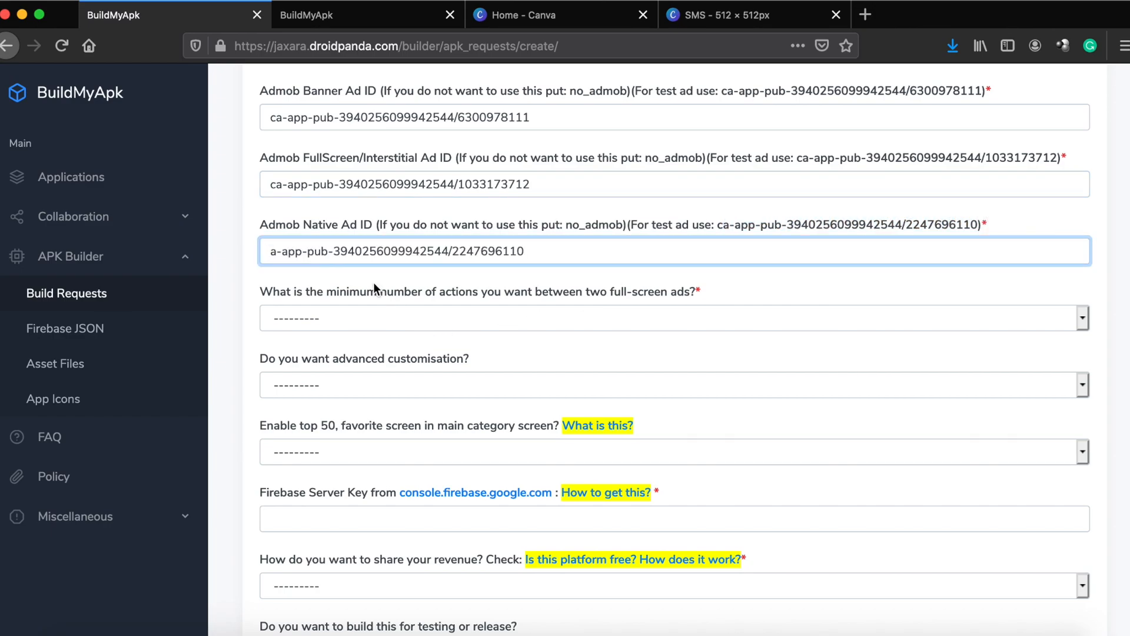
{"action": "type", "text": "c"}
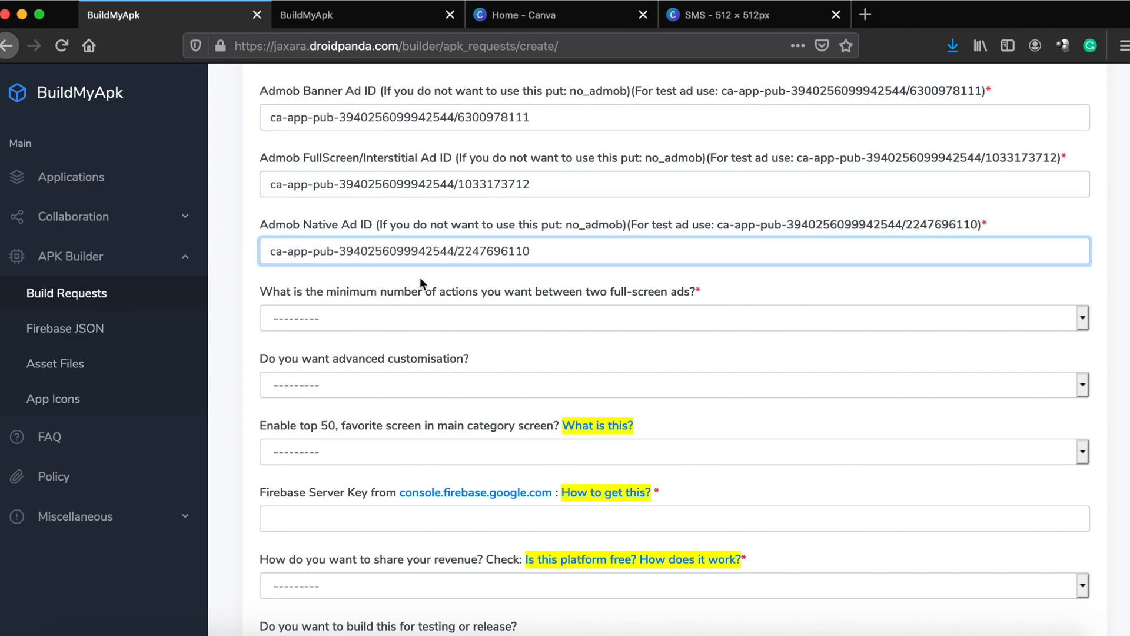
Set the minimum number of actions between two full-screen ads to 6.
{"action": "left_click", "coordinate": [378, 326]}
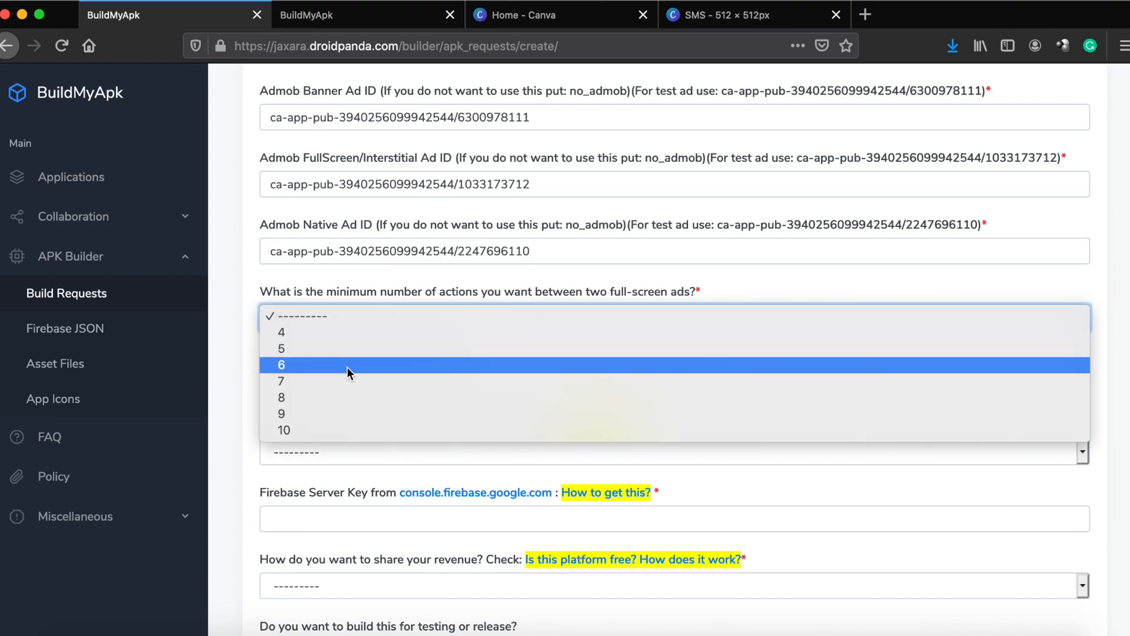
{"action": "left_click", "coordinate": [347, 366]}
{"action": "scroll", "coordinate": [425, 334], "scroll_direction": "down", "scroll_amount": 3}
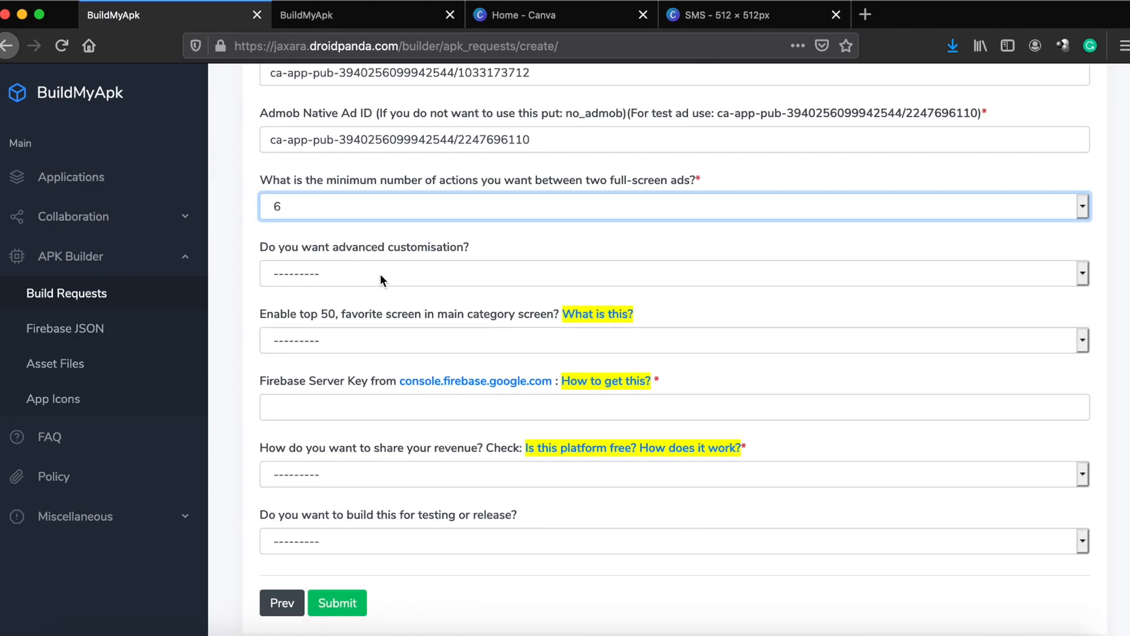
Answer No to advanced customisation and No to the top 50, favorite screen in the main category screen.
{"action": "left_click", "coordinate": [379, 272]}
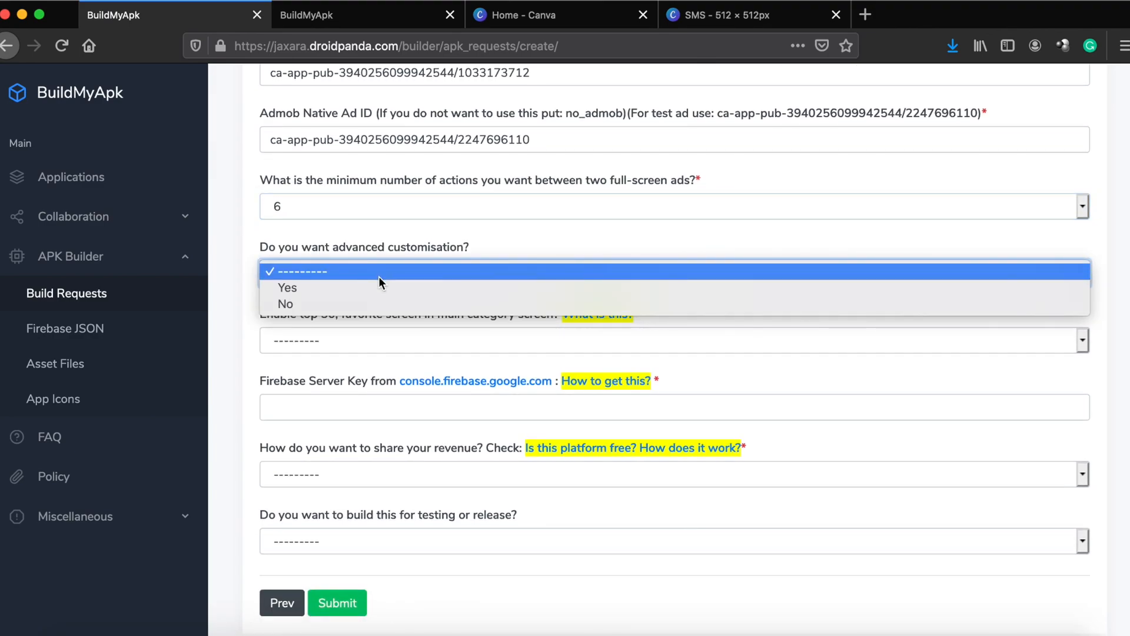
{"action": "left_click", "coordinate": [368, 303]}
{"action": "left_click", "coordinate": [389, 341]}
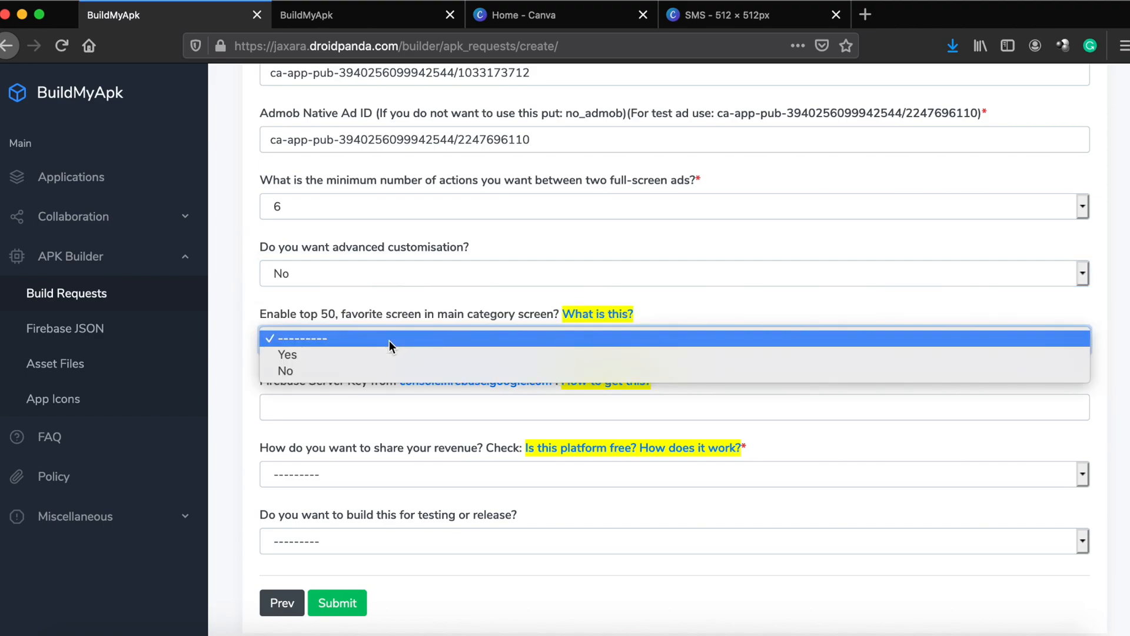
{"action": "left_click", "coordinate": [365, 370]}
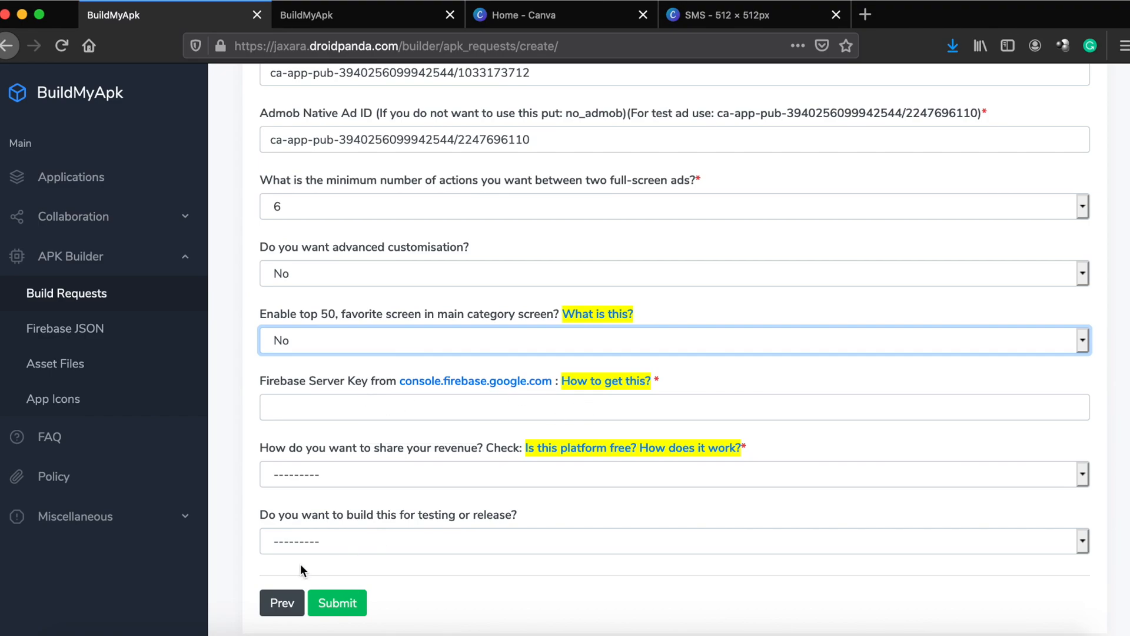
Copy the server key from the project's Cloud Messaging settings in the Firebase console into the Firebase Server Key field of the build request.
{"action": "left_click", "coordinate": [189, 629]}
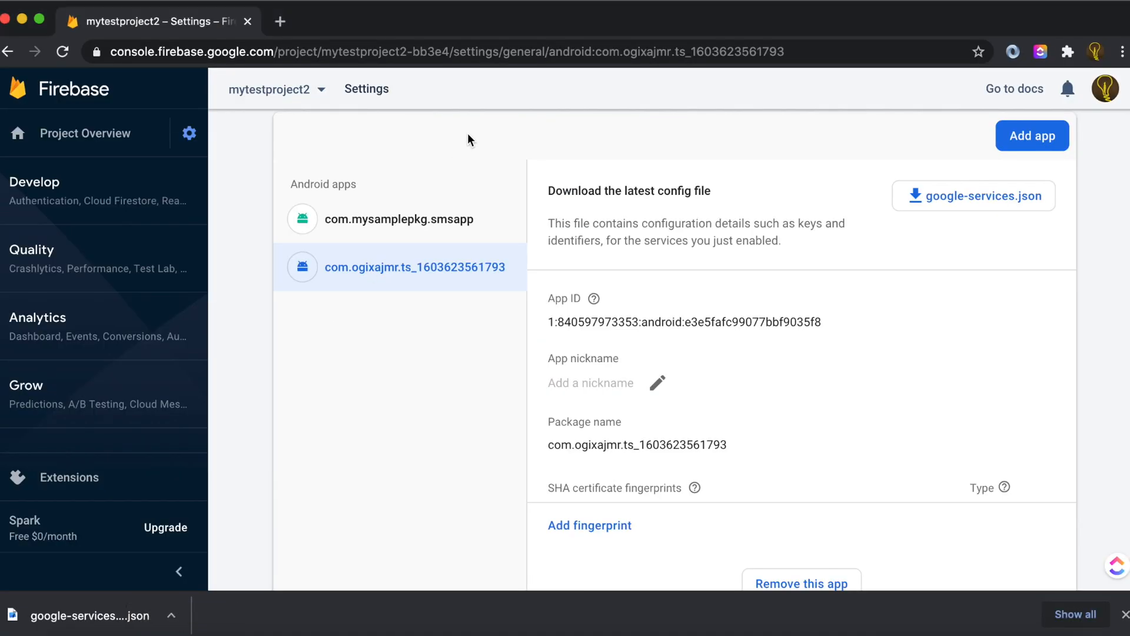
{"action": "scroll", "coordinate": [617, 255], "scroll_direction": "up", "scroll_amount": 10}
{"action": "left_click", "coordinate": [364, 179]}
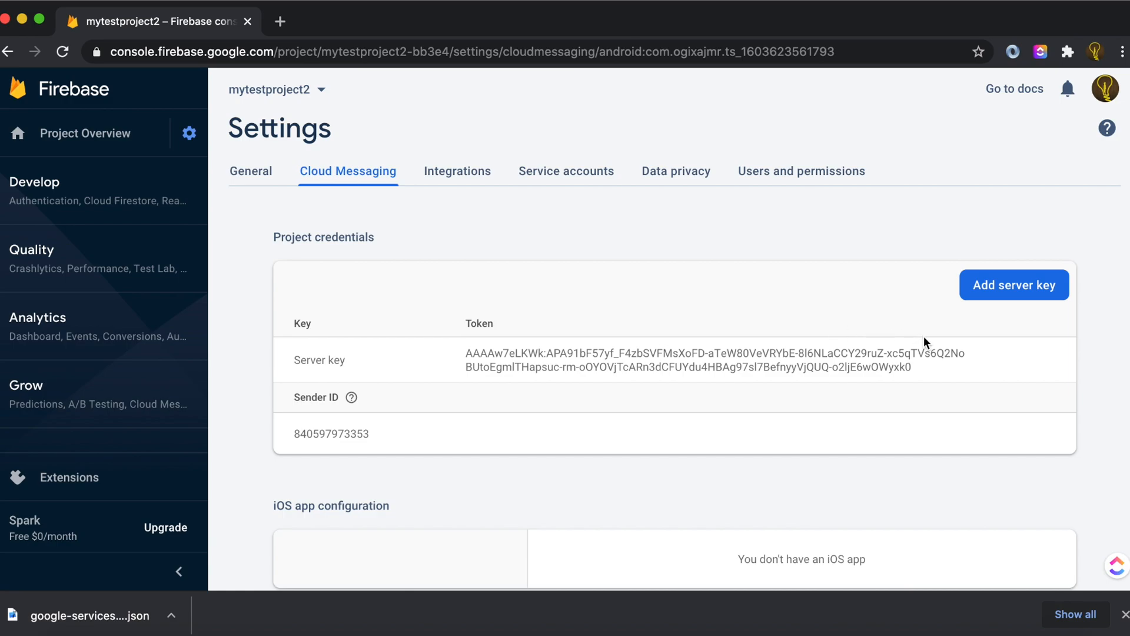
{"action": "left_click", "coordinate": [979, 355]}
{"action": "key", "text": "super+Tab"}
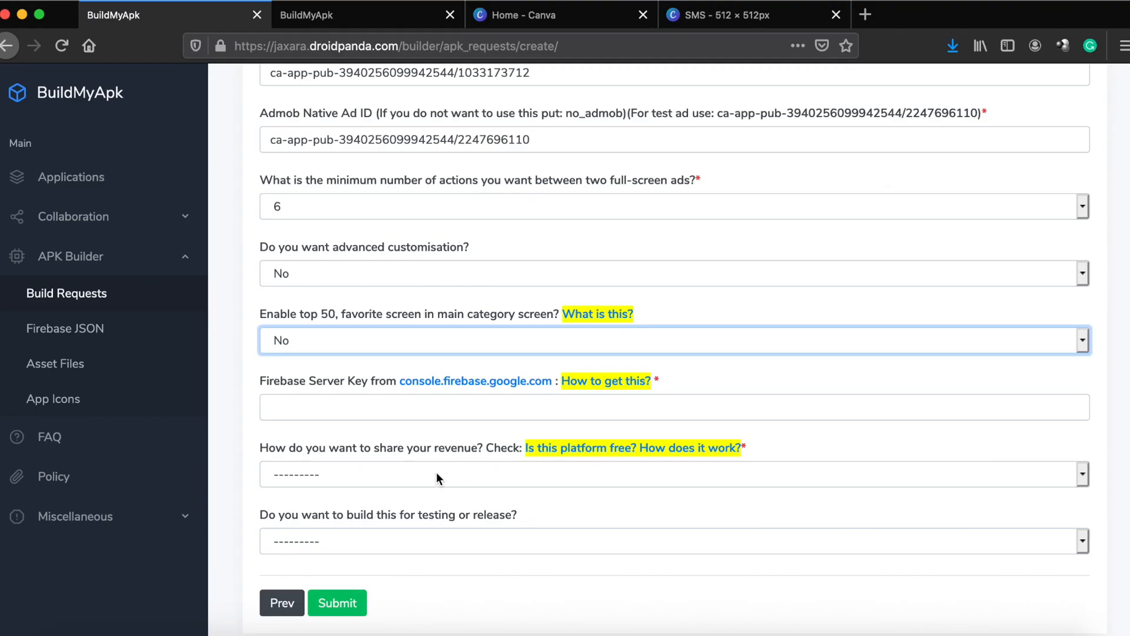
{"action": "left_click", "coordinate": [390, 405]}
{"action": "key", "text": "super+v"}
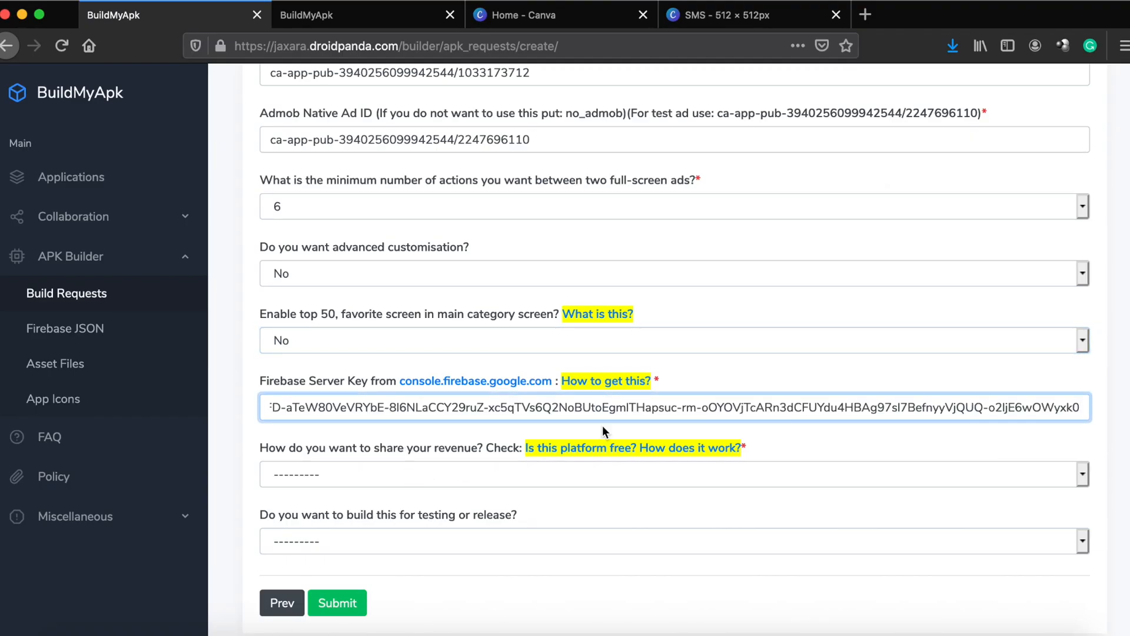
{"action": "key", "text": "super+Left"}
Choose Time Sharing for revenue and Release as the build type, and submit the build request.
{"action": "left_click", "coordinate": [429, 472]}
{"action": "left_click", "coordinate": [329, 529]}
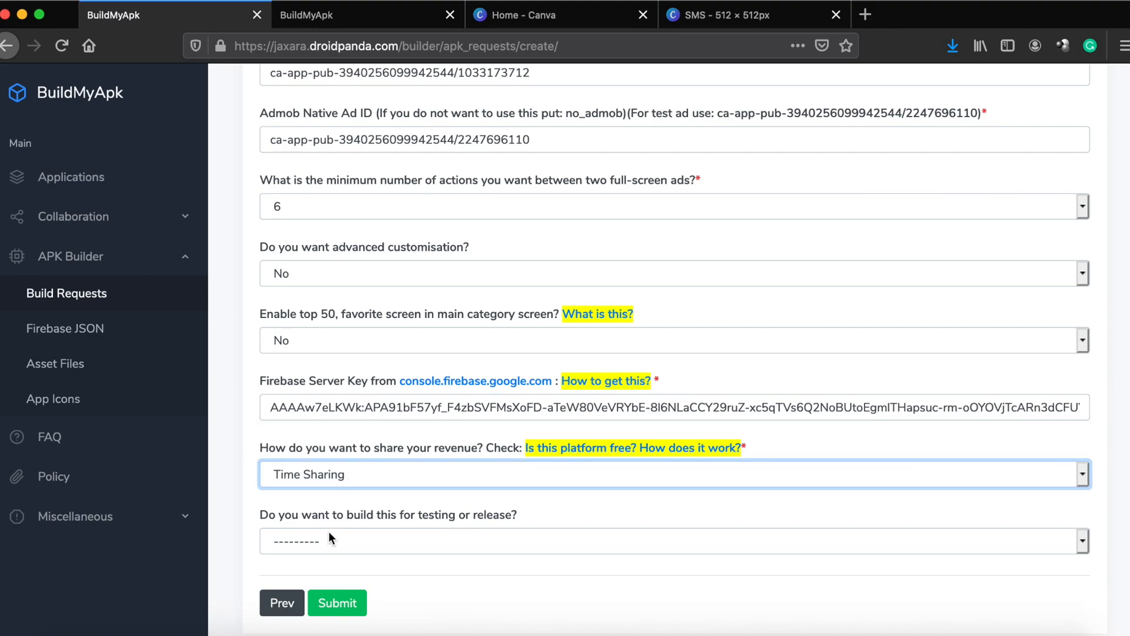
{"action": "left_click", "coordinate": [329, 533]}
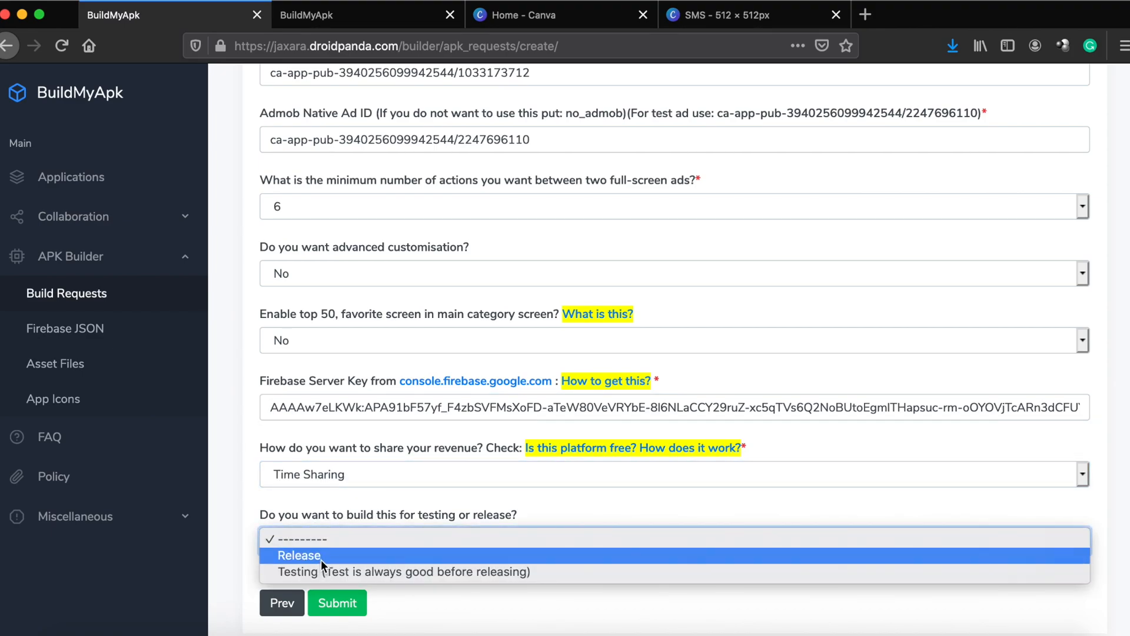
{"action": "left_click", "coordinate": [320, 556]}
{"action": "left_click", "coordinate": [335, 601]}
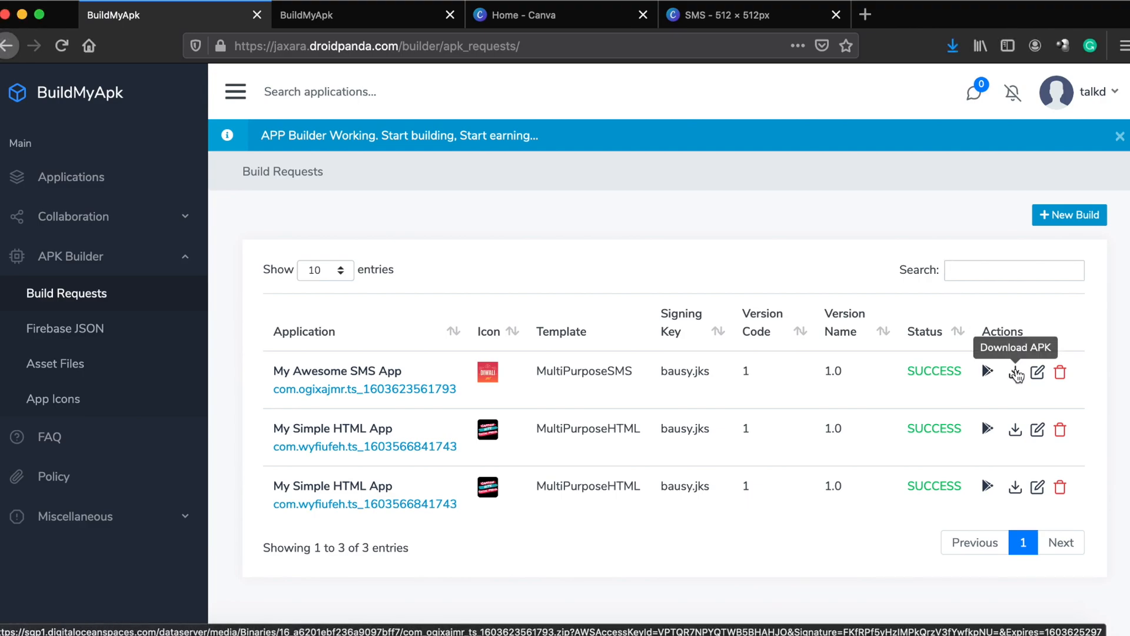
Download the My Awesome SMS App build as com_ogixajmr_ts_1603623561793.zip and extract the archive in the smsapp folder.
{"action": "left_click", "coordinate": [1016, 372]}
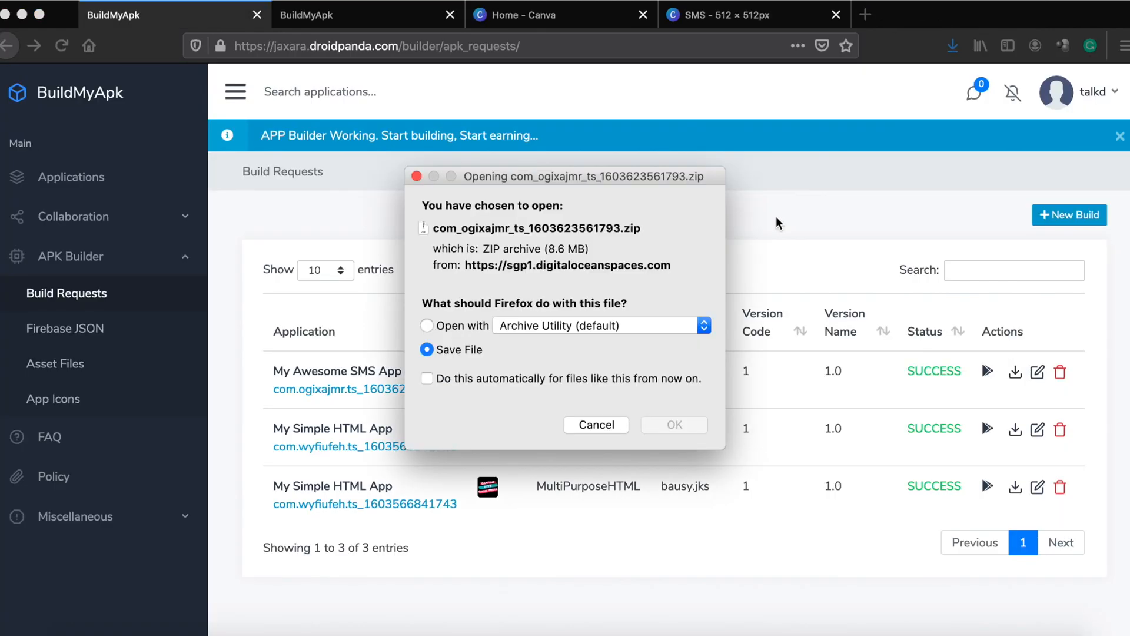
{"action": "left_click", "coordinate": [662, 425]}
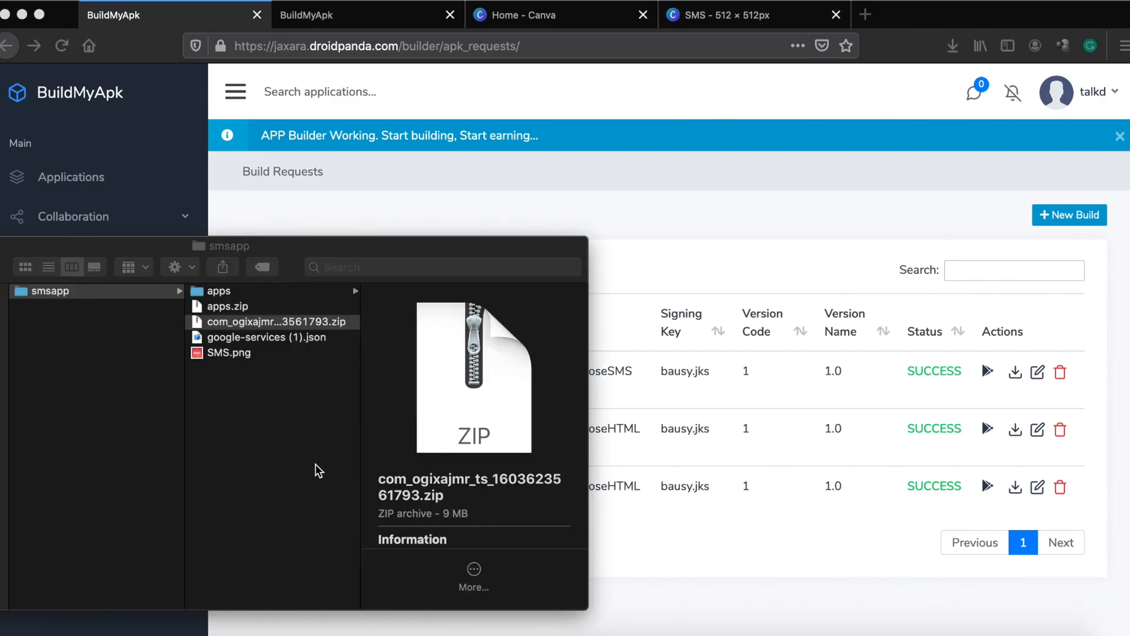
{"action": "left_click", "coordinate": [315, 464]}
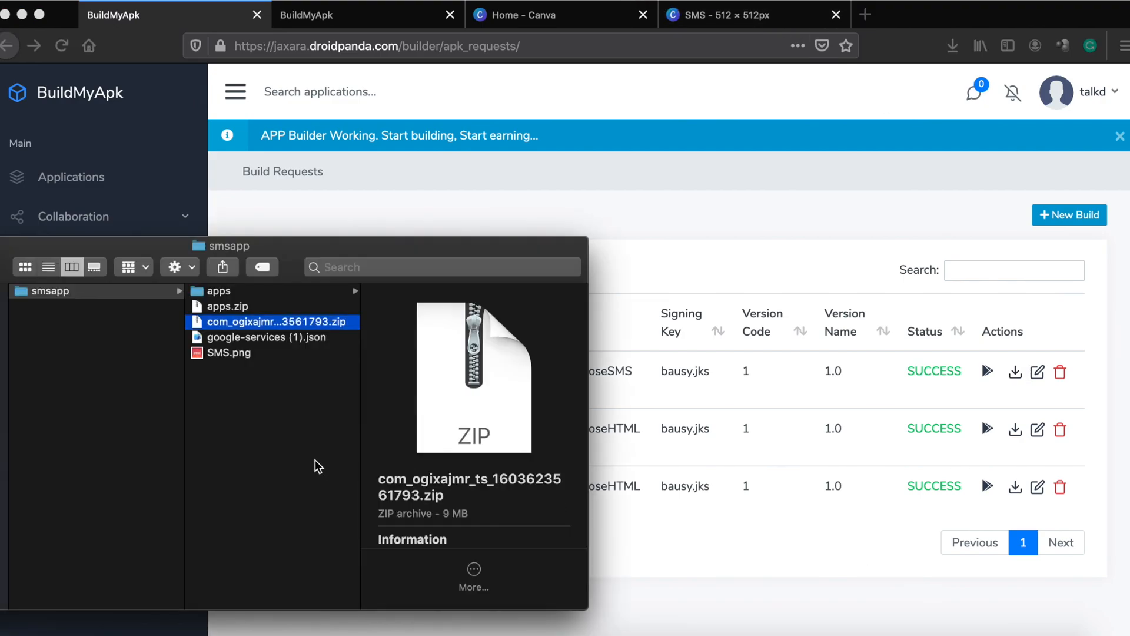
{"action": "left_click", "coordinate": [287, 379]}
{"action": "right_click", "coordinate": [292, 324]}
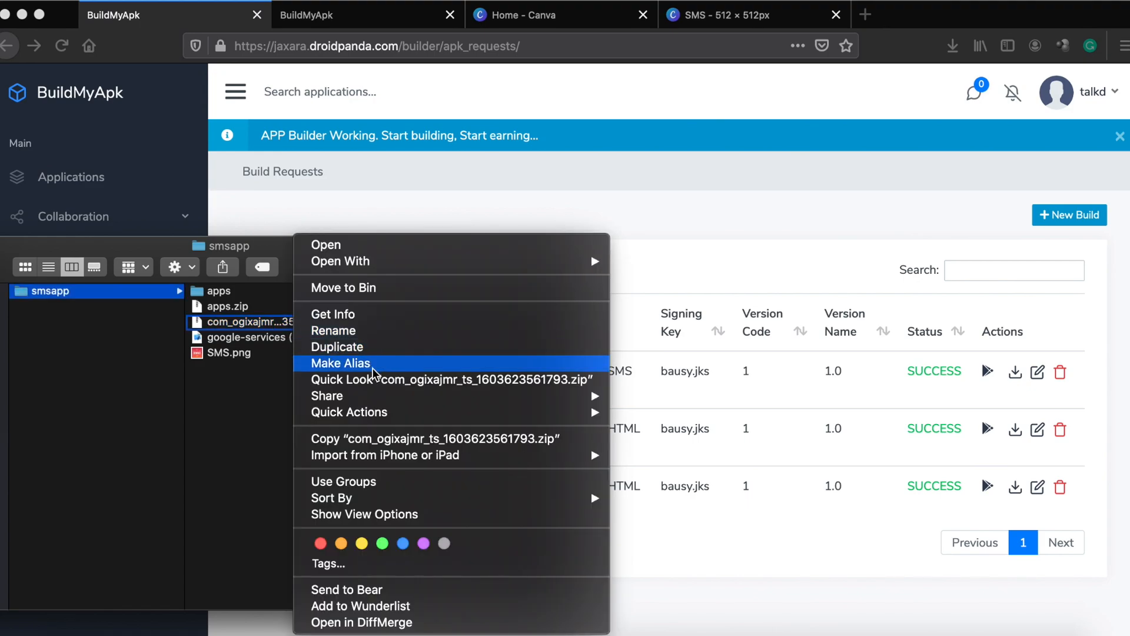
{"action": "left_click", "coordinate": [269, 412]}
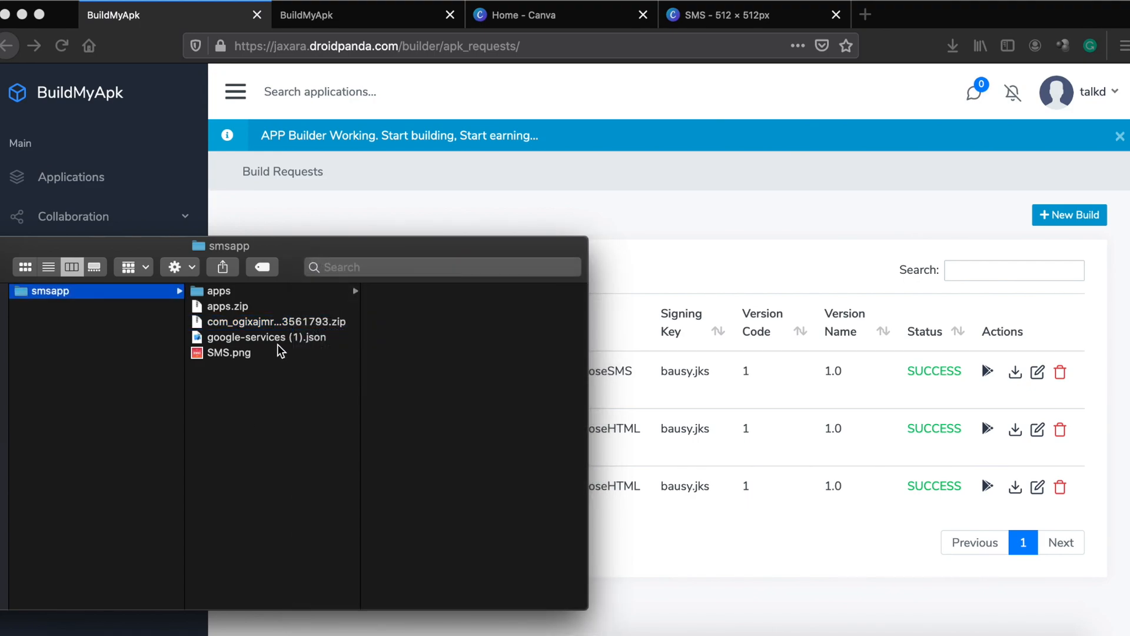
{"action": "right_click", "coordinate": [278, 322]}
{"action": "mouse_move", "coordinate": [362, 396]}
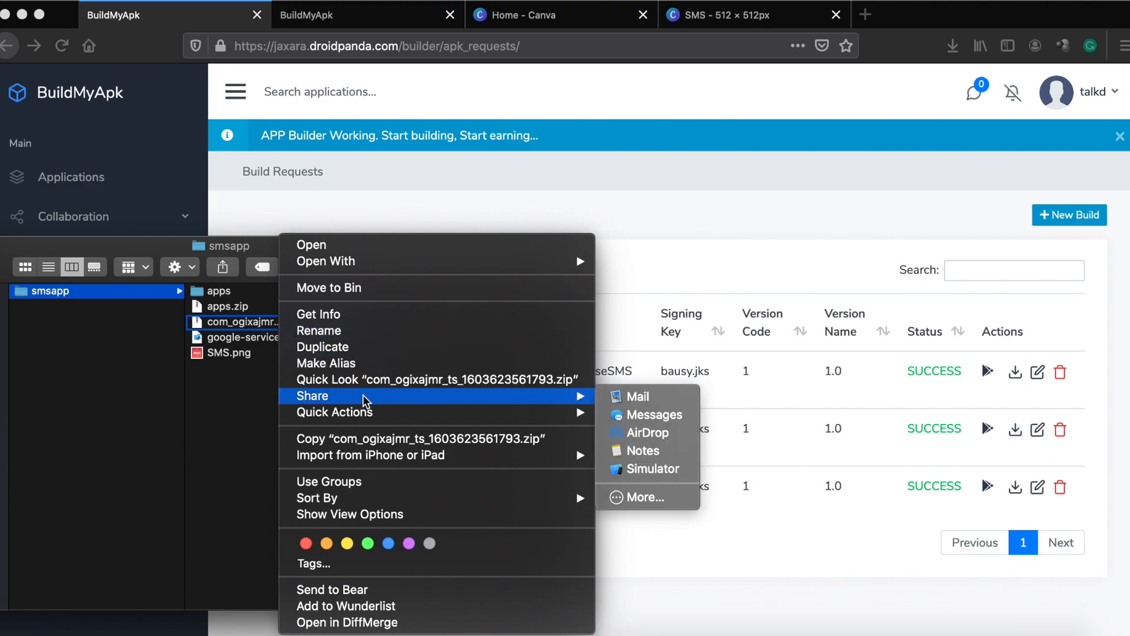
{"action": "left_click", "coordinate": [361, 248]}
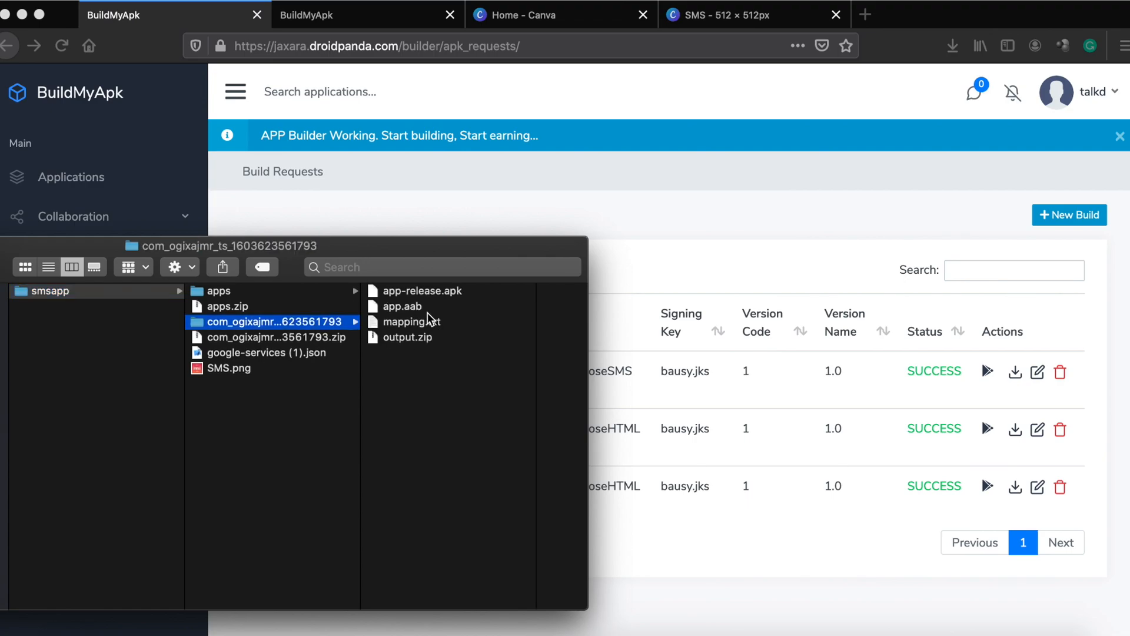
Install app-release.apk from the extracted folder on the Android emulator and launch the Diwali SMS app.
{"action": "left_click", "coordinate": [432, 290]}
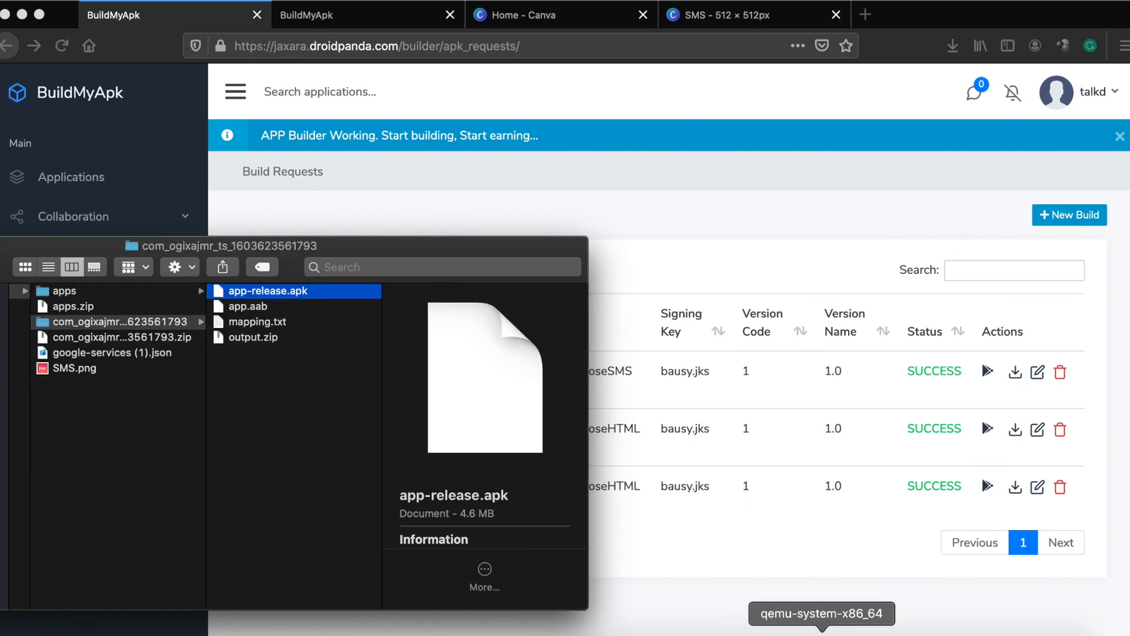
{"action": "left_click", "coordinate": [821, 633]}
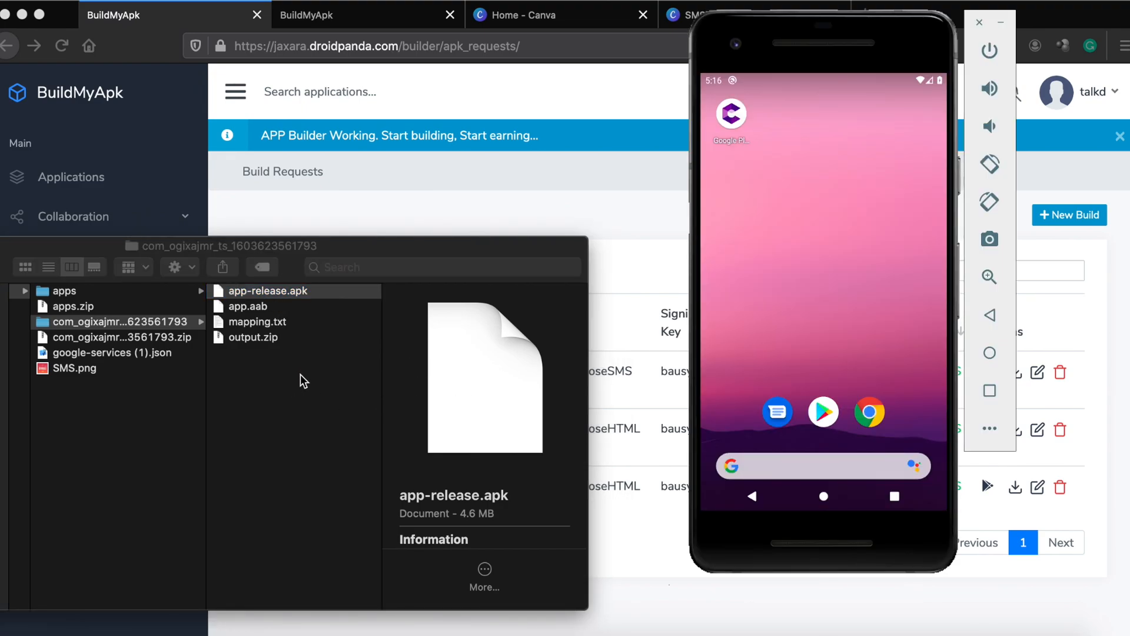
{"action": "left_click_drag", "start_coordinate": [278, 297], "coordinate": [790, 238]}
{"action": "left_click_drag", "start_coordinate": [815, 476], "coordinate": [815, 169]}
{"action": "left_click_drag", "start_coordinate": [847, 444], "coordinate": [876, 274]}
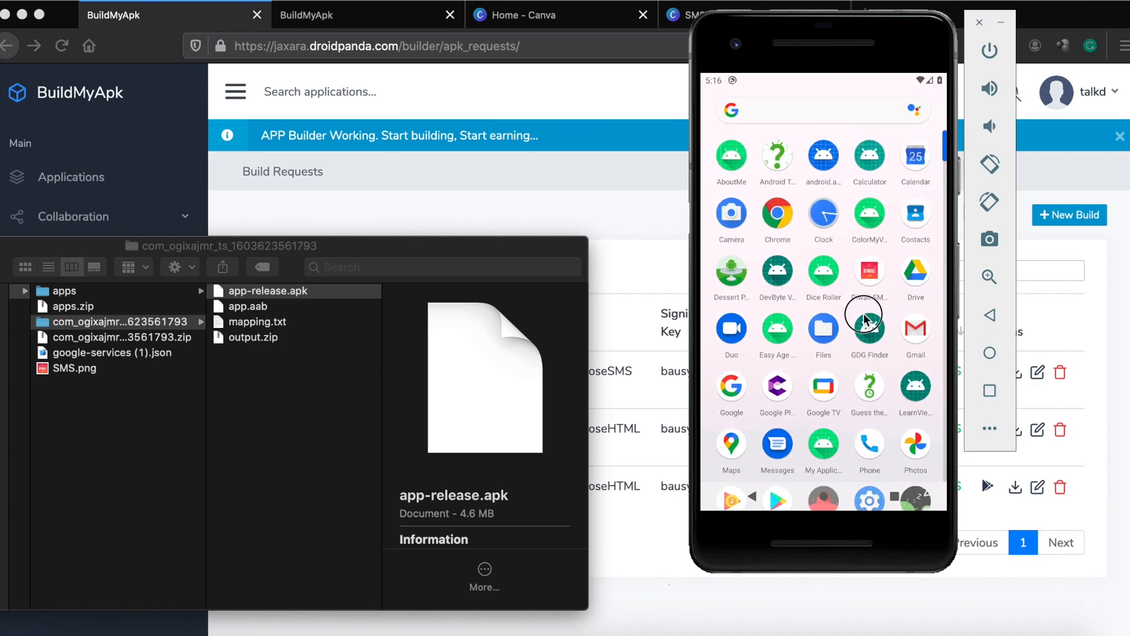
{"action": "left_click", "coordinate": [874, 272]}
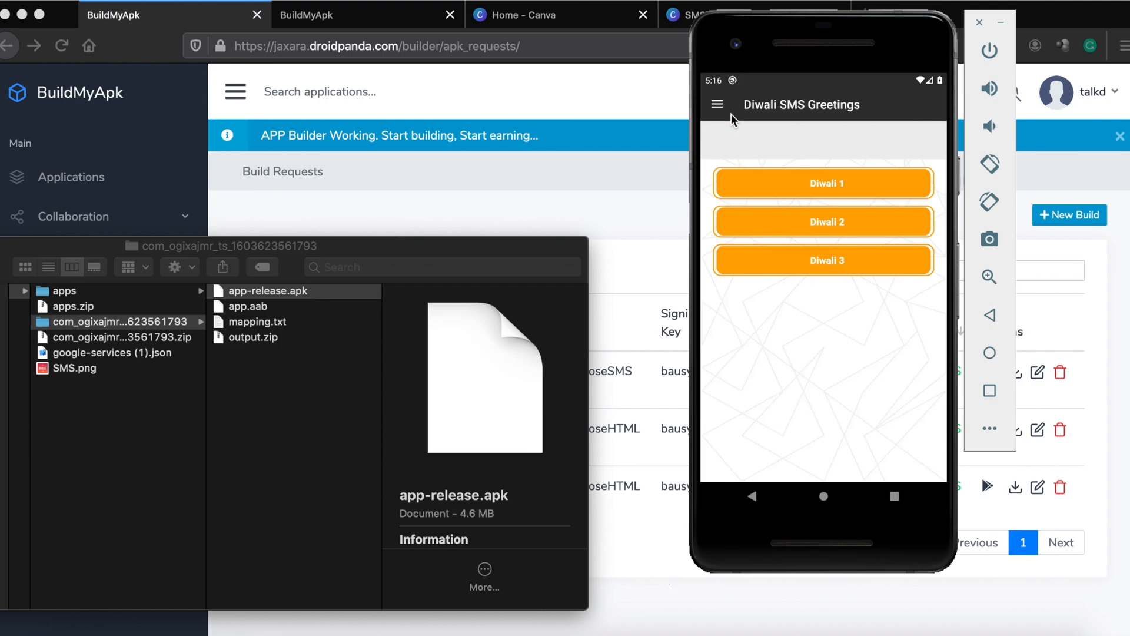
Check the app's side menu and the messages in the Diwali 1 category, and return to the app's home screen.
{"action": "left_click", "coordinate": [718, 108]}
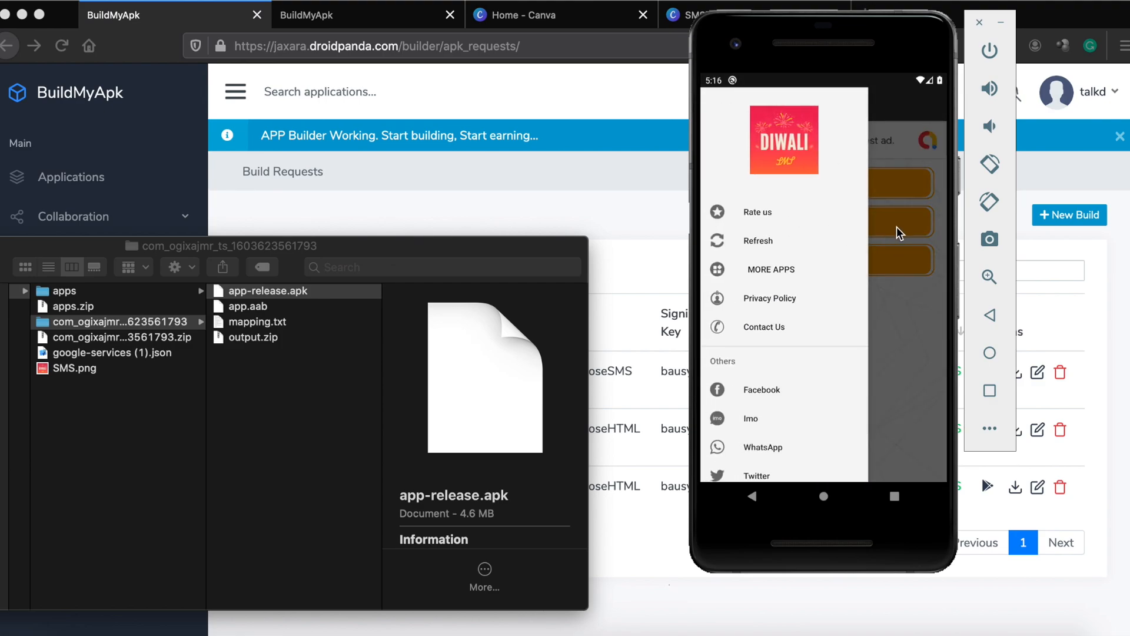
{"action": "left_click", "coordinate": [875, 287]}
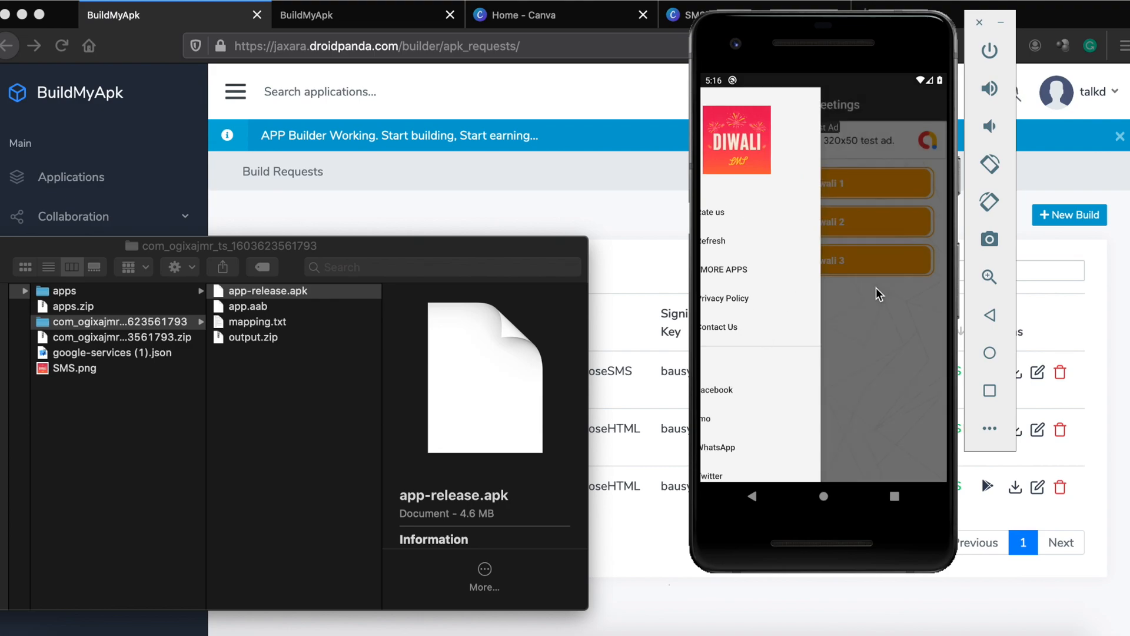
{"action": "left_click", "coordinate": [835, 182]}
{"action": "left_click", "coordinate": [823, 168]}
{"action": "left_click", "coordinate": [752, 104]}
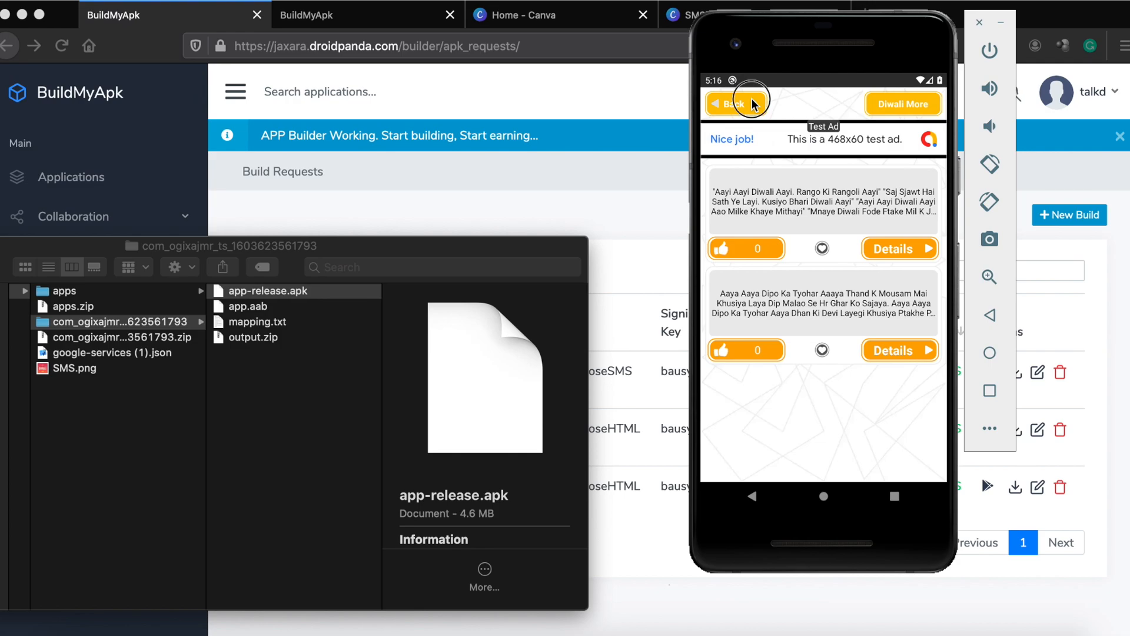
{"action": "left_click", "coordinate": [751, 100]}
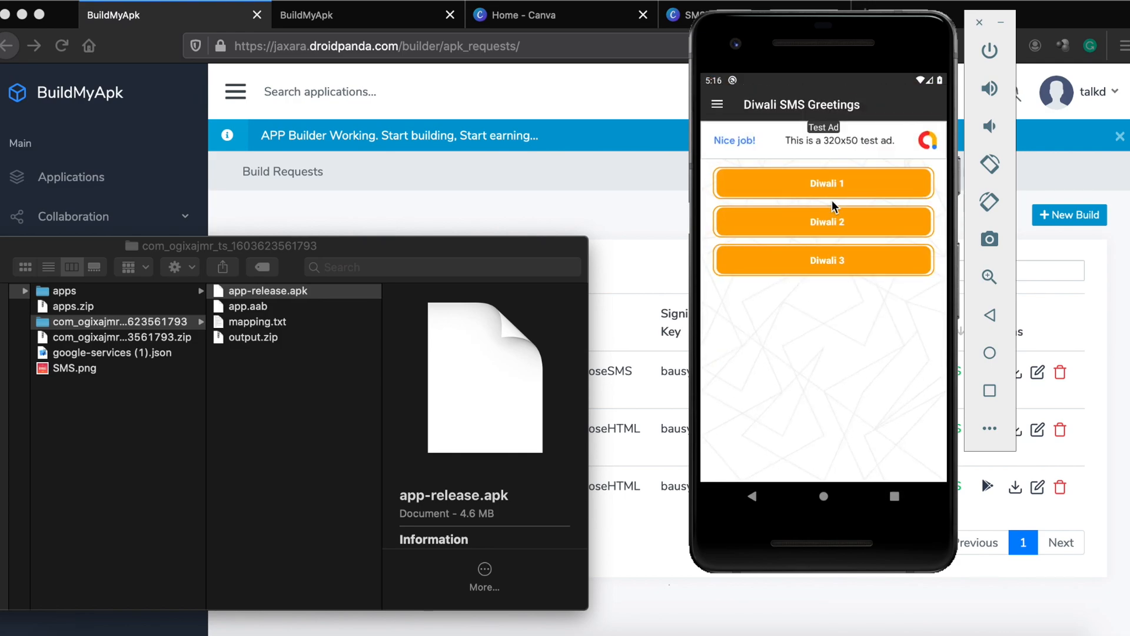
Open the details of the first message in the Diwali 2 category, closing the interstitial test ad.
{"action": "left_click", "coordinate": [828, 212]}
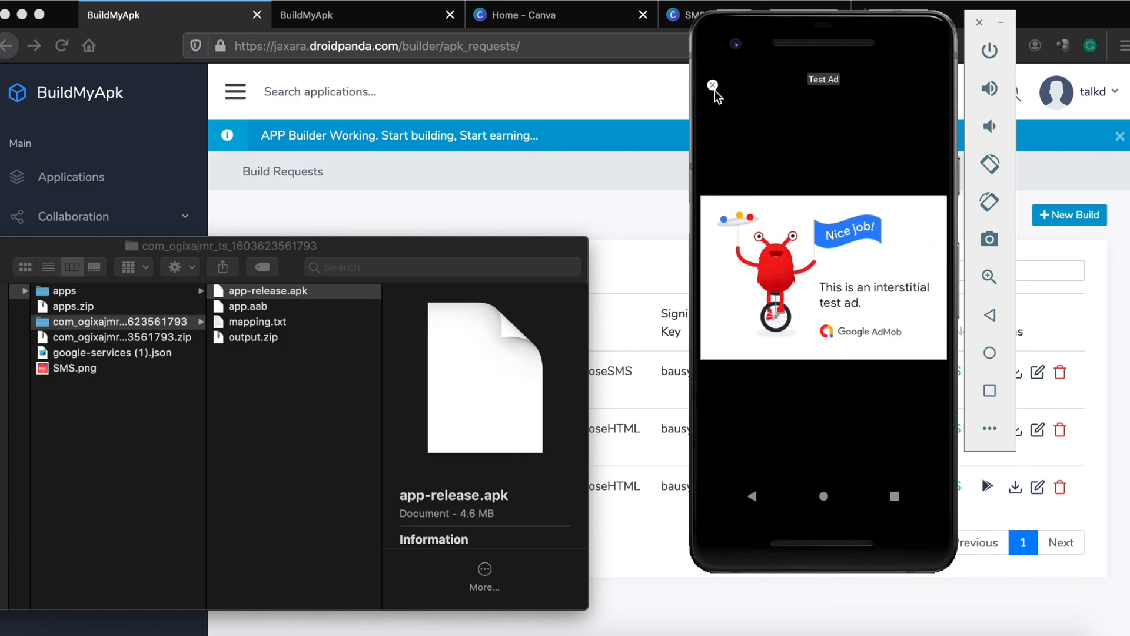
{"action": "left_click", "coordinate": [714, 87]}
{"action": "left_click", "coordinate": [906, 244]}
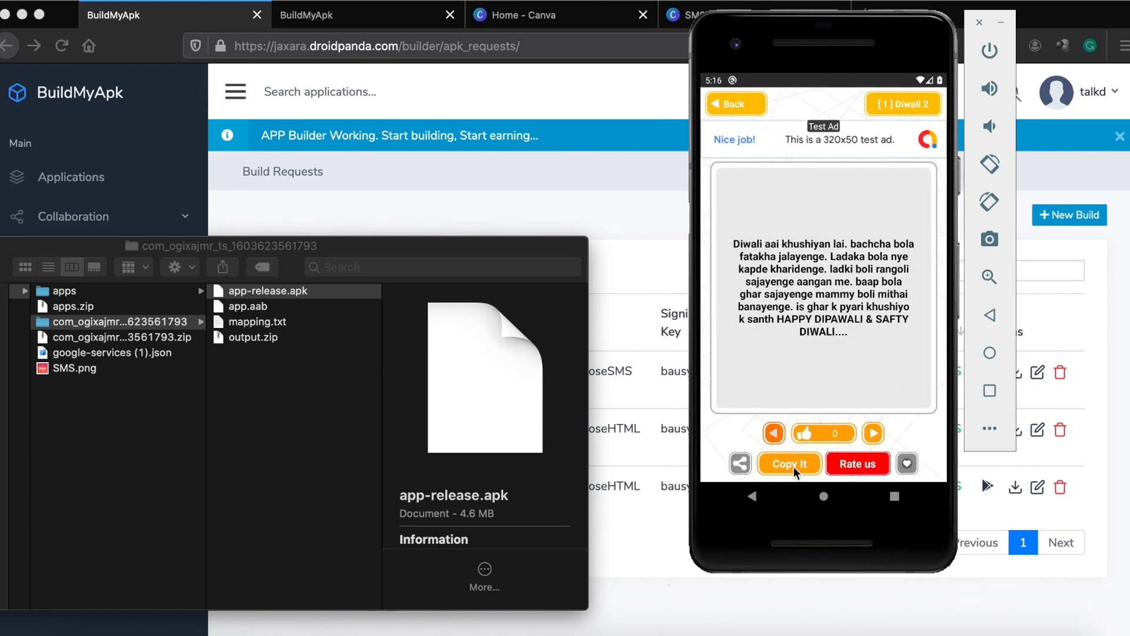
Test copying the message text and bring up its sharing options, dismissing them without sharing.
{"action": "left_click", "coordinate": [793, 463]}
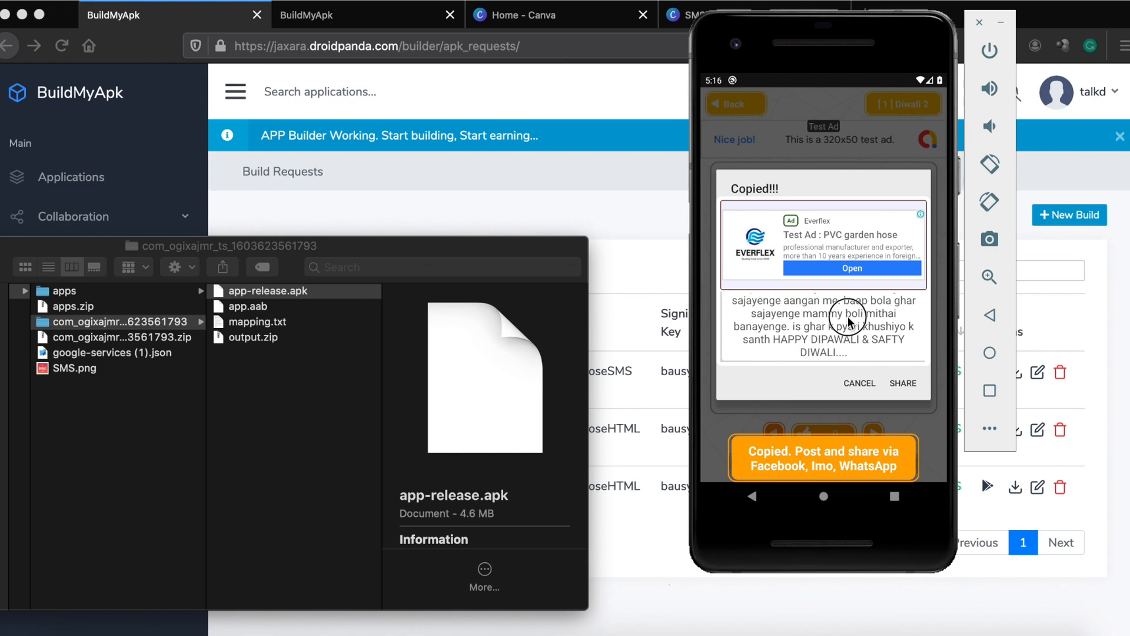
{"action": "left_click", "coordinate": [902, 383]}
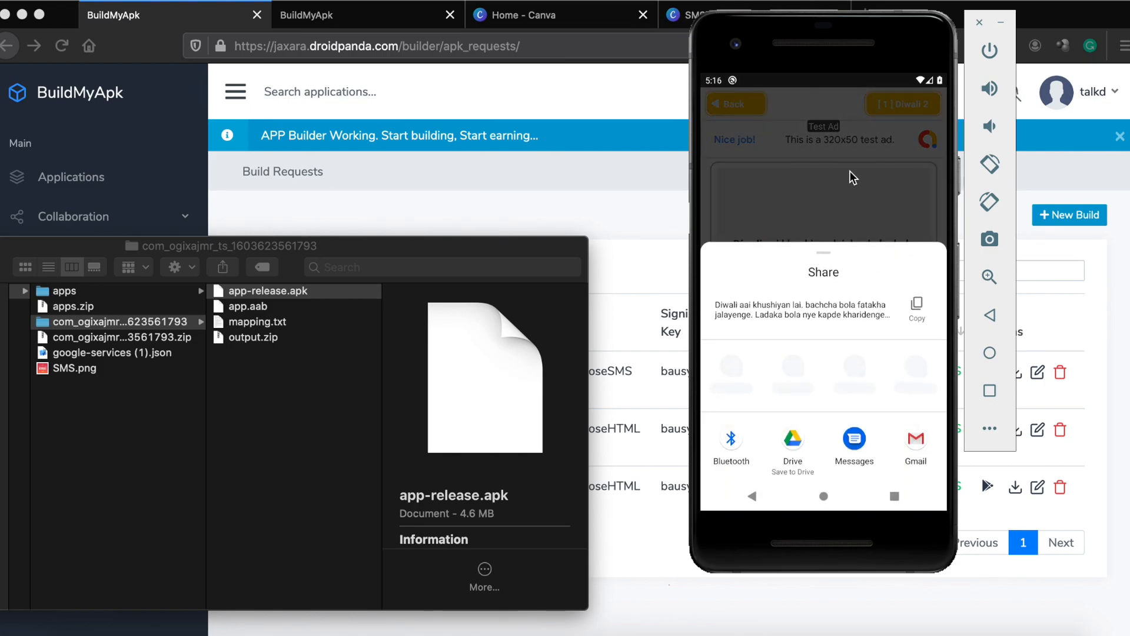
{"action": "left_click", "coordinate": [849, 170]}
Like the second Diwali 2 message and add the category's first message to the favourites.
{"action": "left_click", "coordinate": [873, 433]}
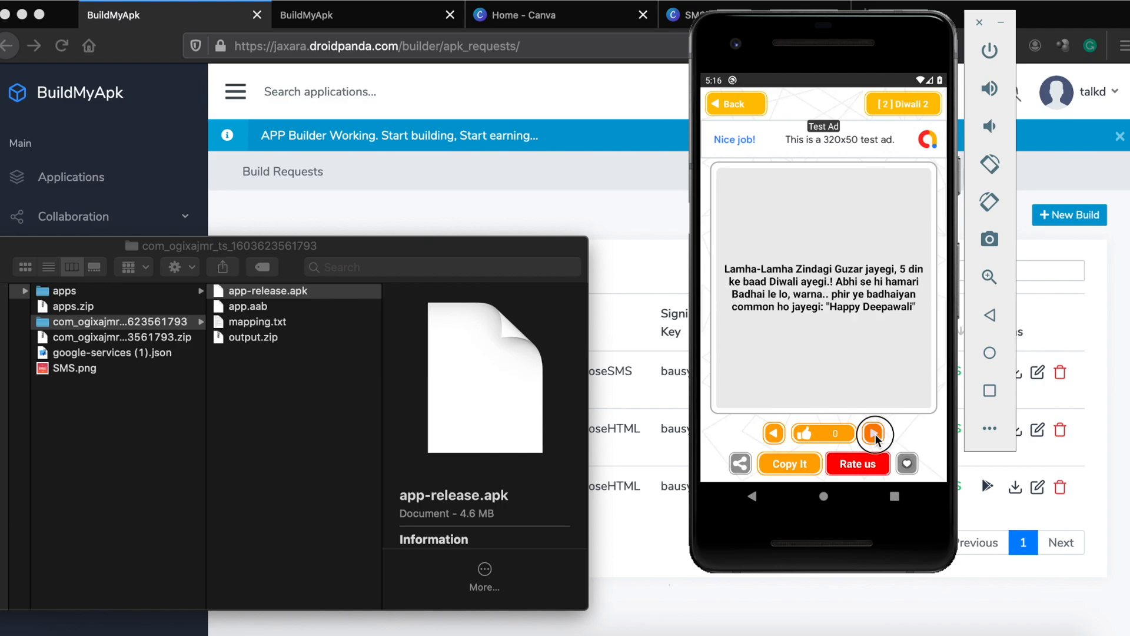
{"action": "left_click", "coordinate": [812, 430]}
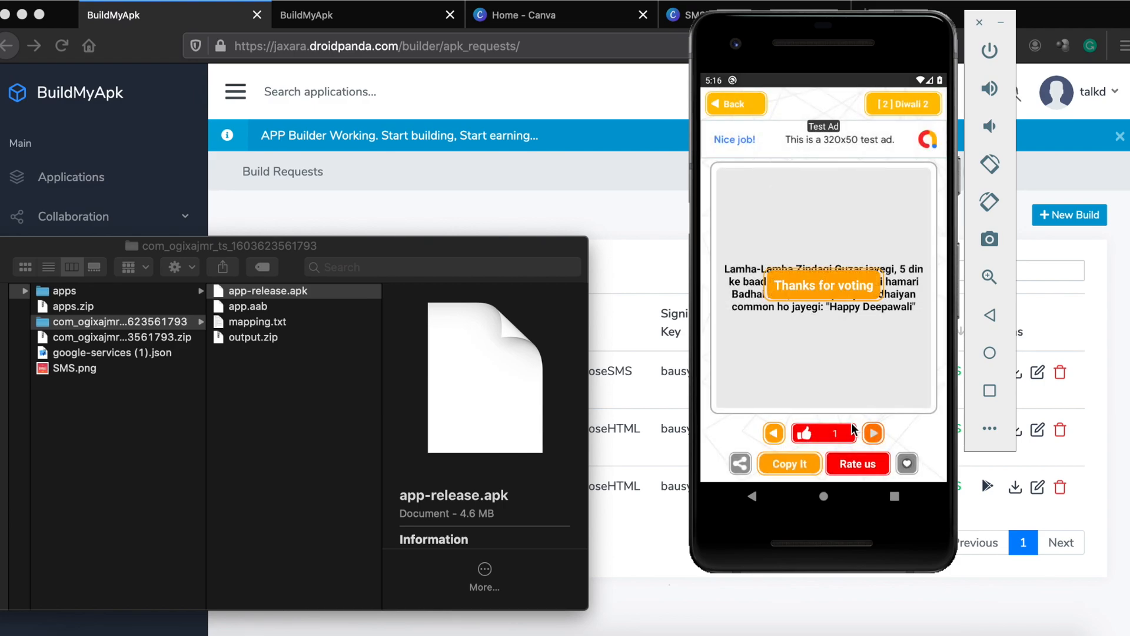
{"action": "left_click", "coordinate": [749, 99]}
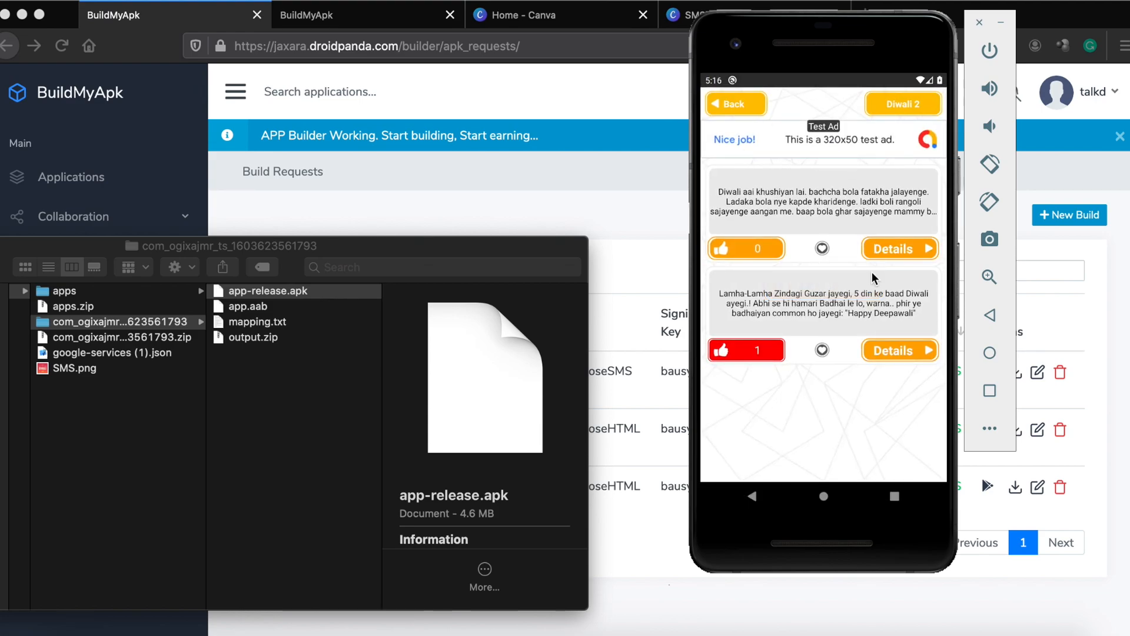
{"action": "left_click", "coordinate": [824, 250]}
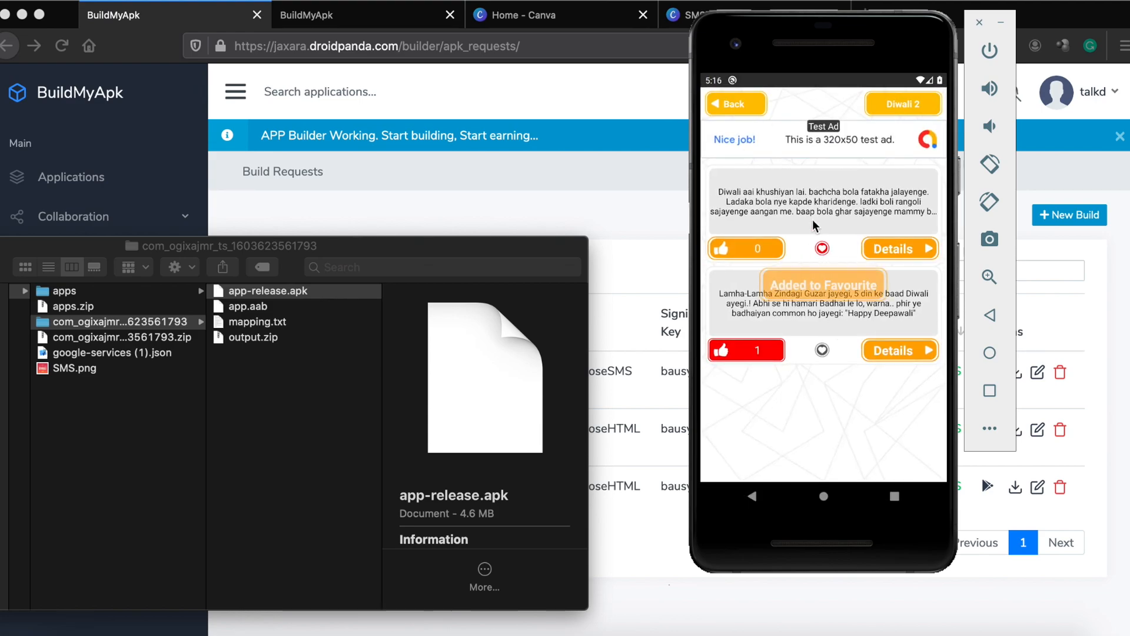
Go back to the home screen, check the side menu and the exit prompt, and decline to exit the app.
{"action": "left_click", "coordinate": [742, 107]}
{"action": "left_click", "coordinate": [718, 104]}
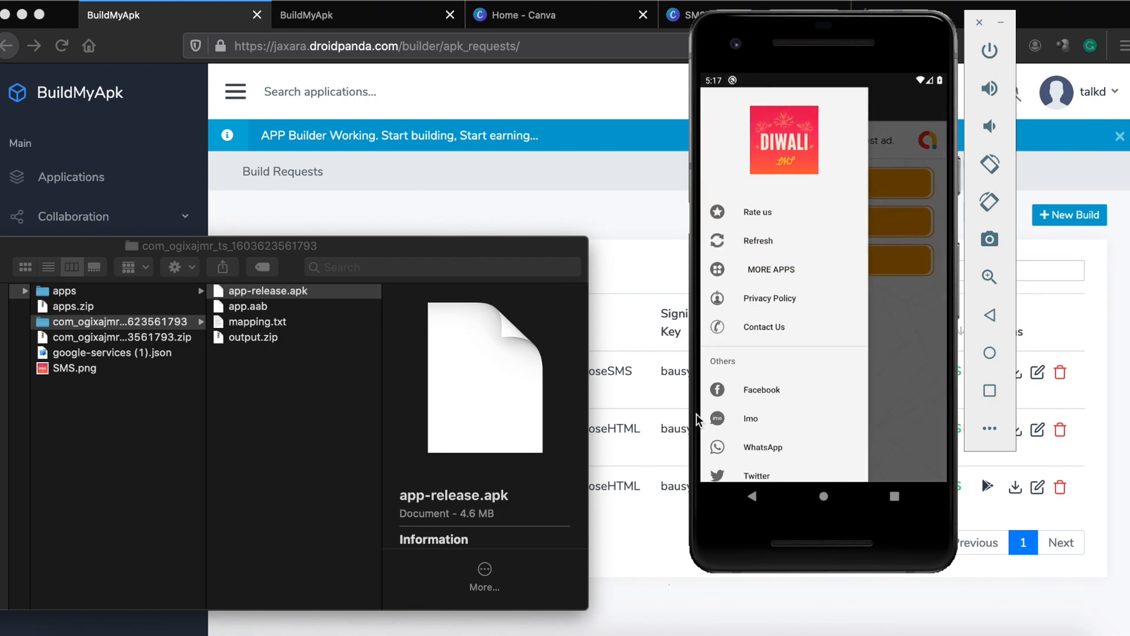
{"action": "left_click", "coordinate": [750, 502]}
{"action": "left_click", "coordinate": [751, 502]}
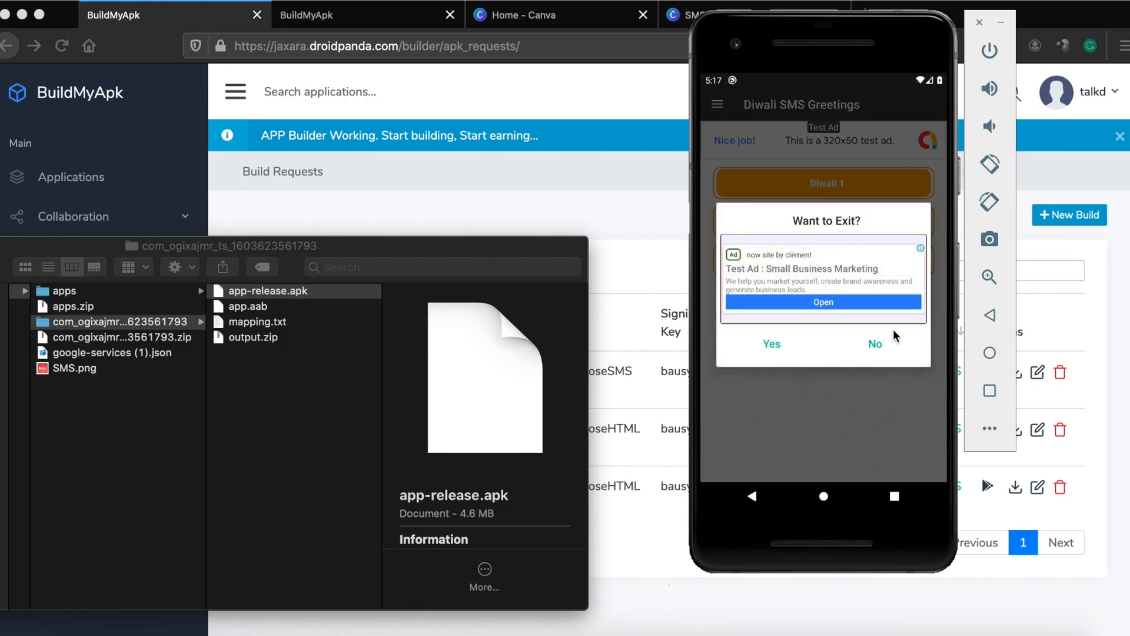
{"action": "left_click", "coordinate": [881, 344]}
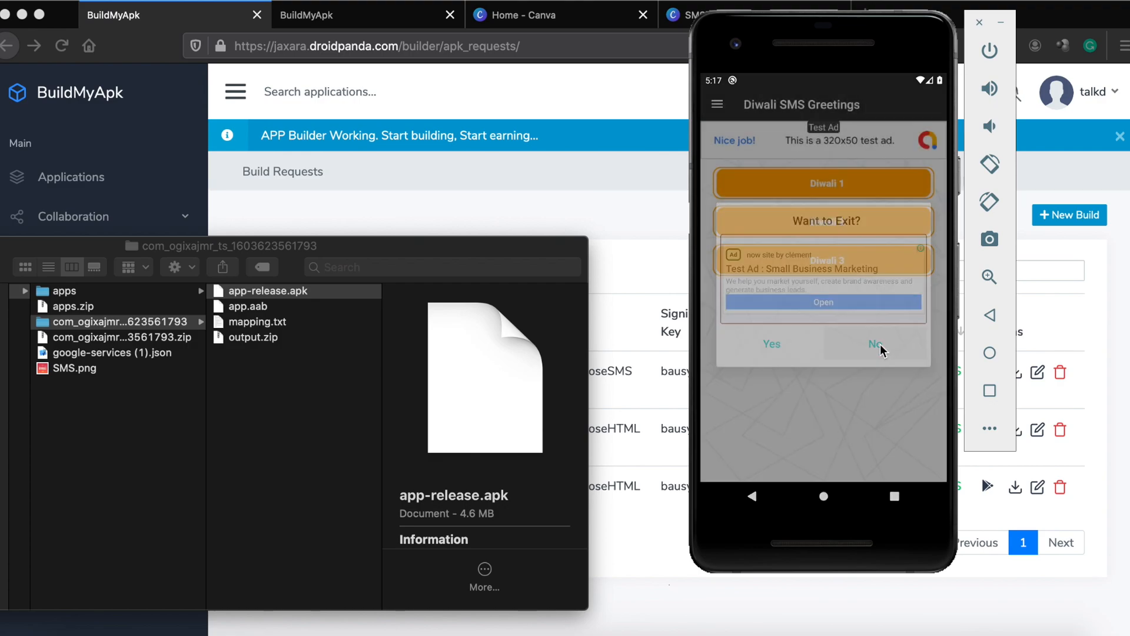